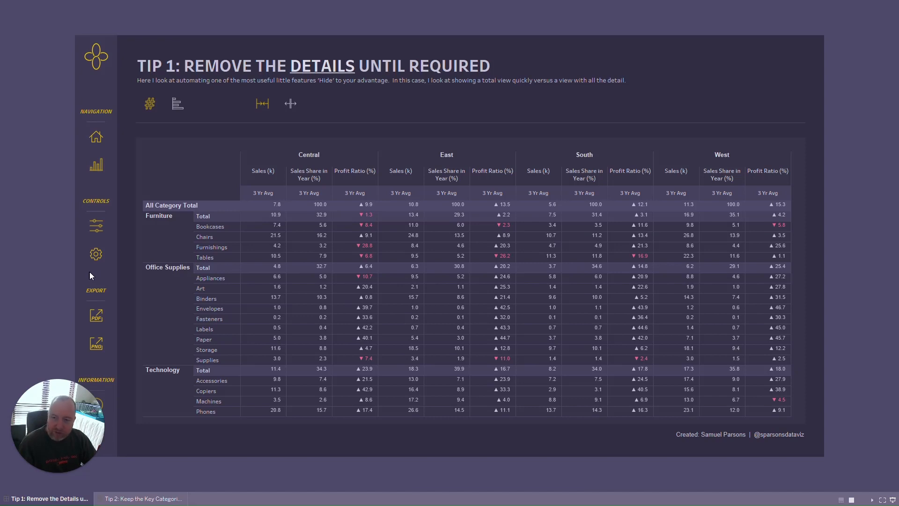
Step: Try out opening and closing the Available Dashboards list and the Filters & Controls panel on the Tip 1 dashboard
{"action": "left_click", "coordinate": [93, 171]}
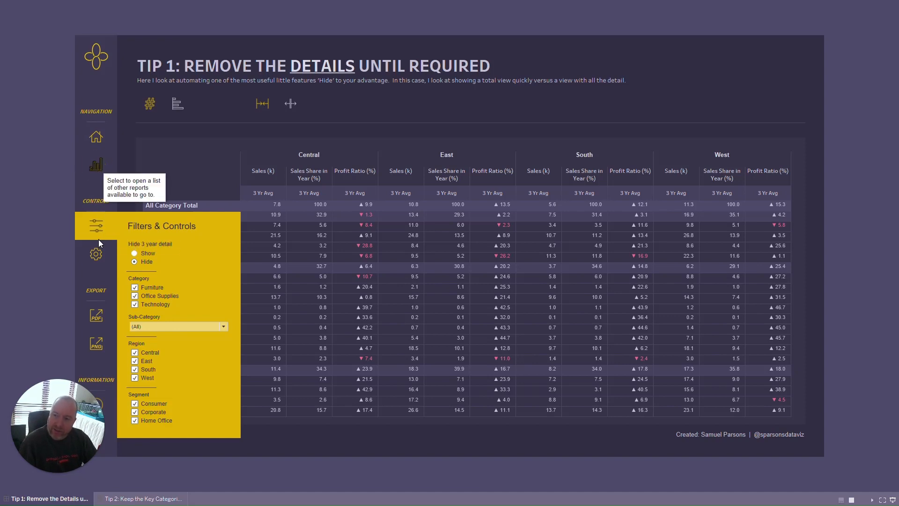
{"action": "left_click", "coordinate": [100, 173]}
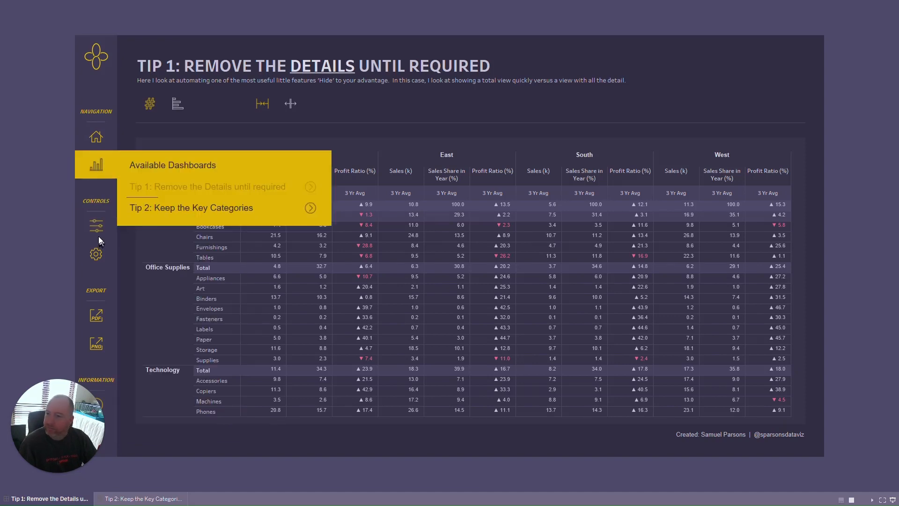
{"action": "left_click", "coordinate": [100, 176]}
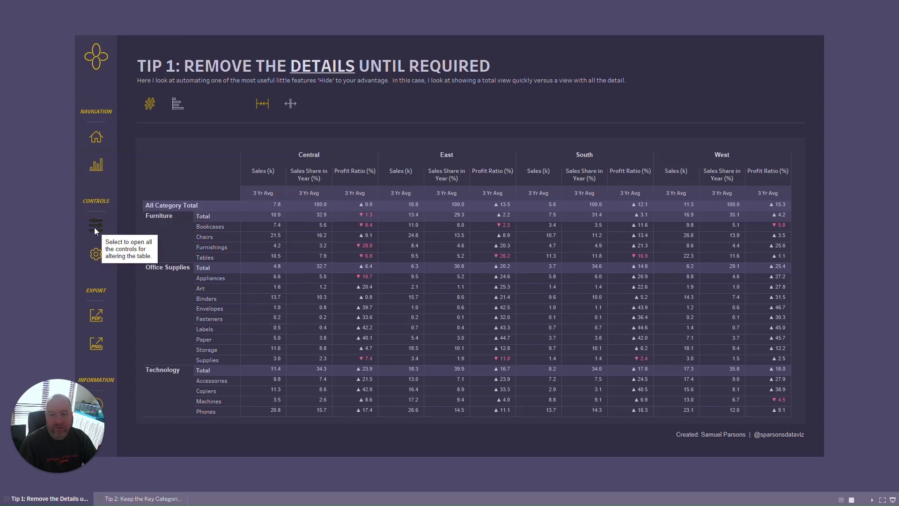
{"action": "left_click", "coordinate": [95, 226]}
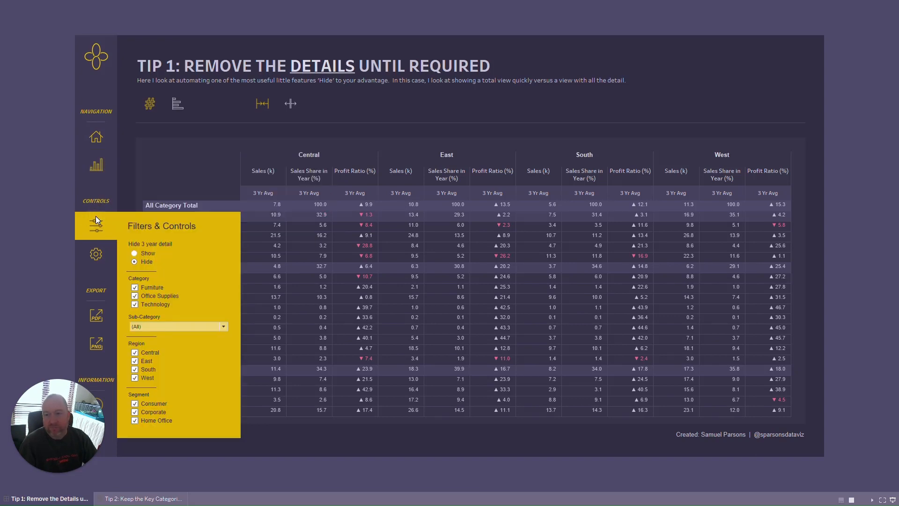
{"action": "left_click", "coordinate": [99, 171]}
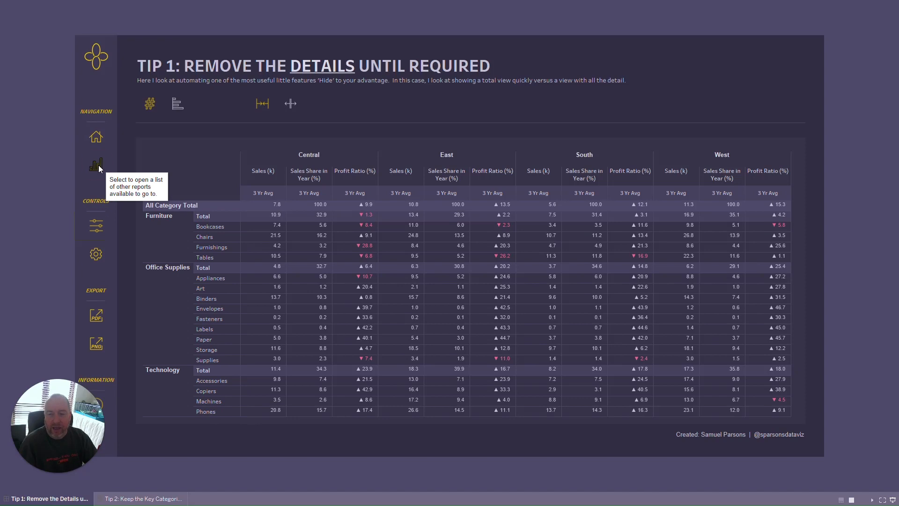
{"action": "left_click", "coordinate": [100, 171]}
{"action": "left_click", "coordinate": [100, 171]}
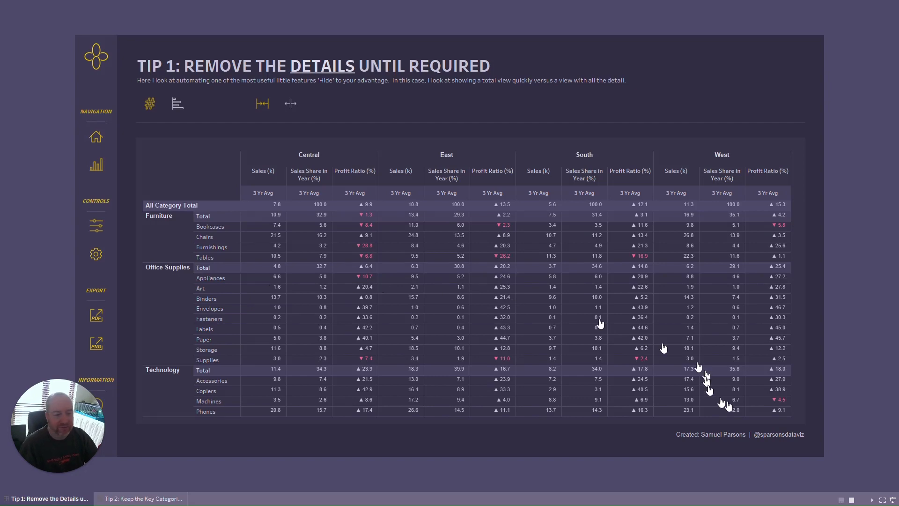
Step: Leave presentation mode and minimise the Hide option and UI Feature Workbook to switch to the Show - Hide Containers presentation
{"action": "left_click", "coordinate": [892, 500]}
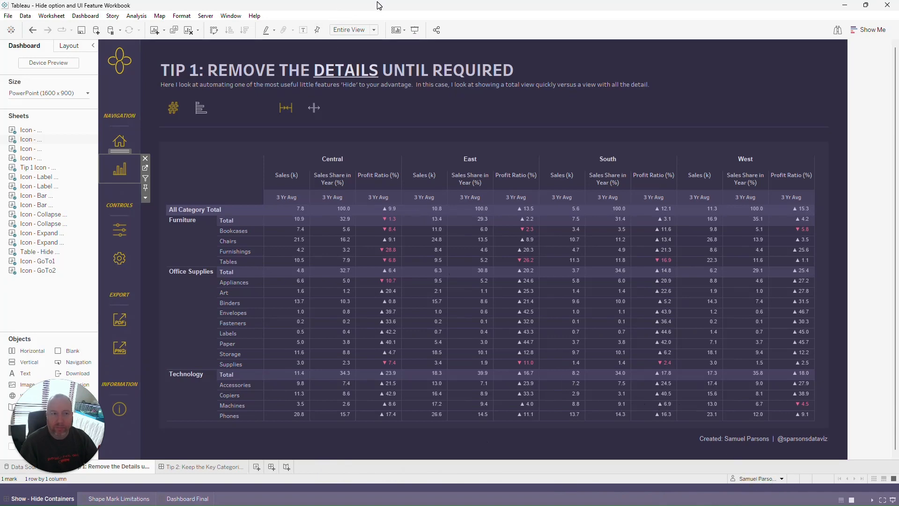
{"action": "left_click", "coordinate": [848, 7]}
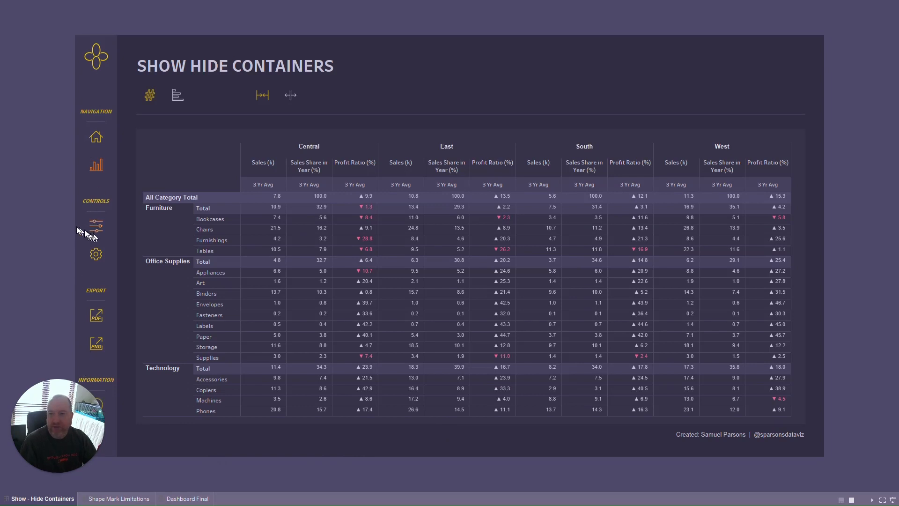
Step: Demonstrate the Available Dashboards list and Filters & Controls panel on the Show Hide Containers dashboard, opening them separately and together before closing both
{"action": "left_click", "coordinate": [98, 167]}
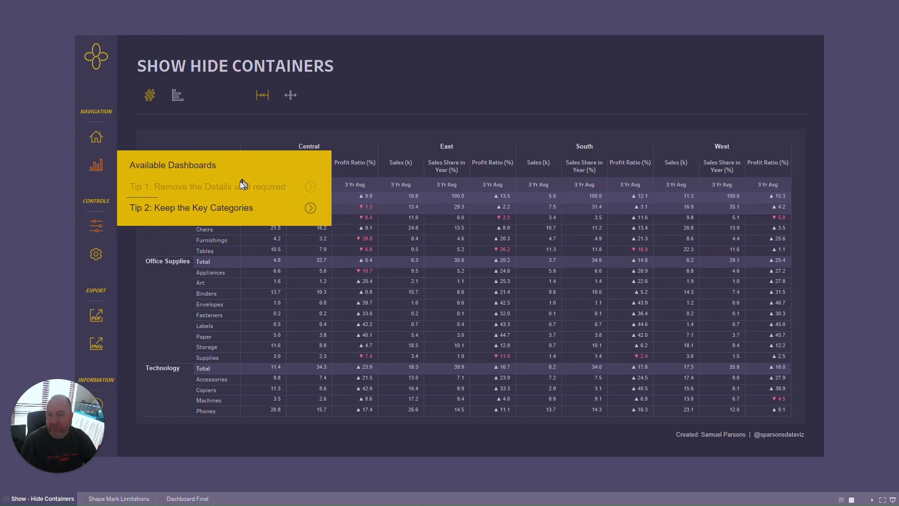
{"action": "left_click", "coordinate": [93, 167]}
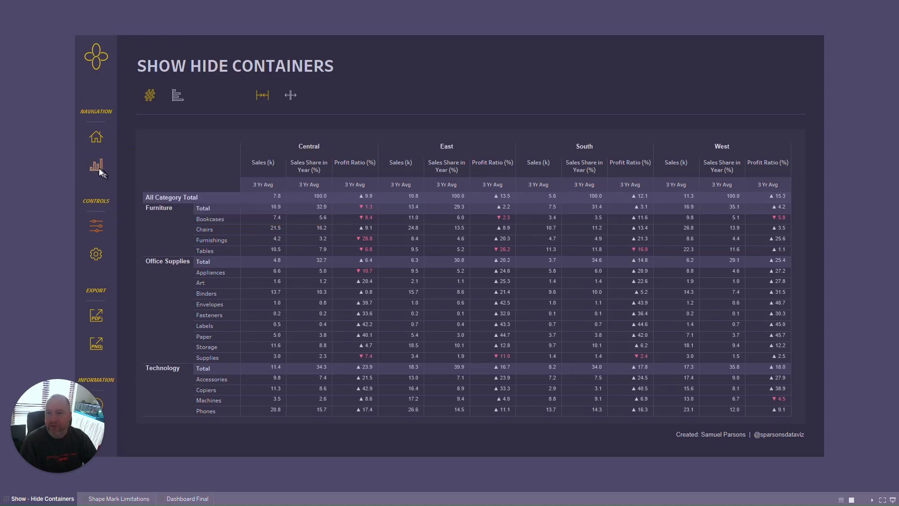
{"action": "left_click", "coordinate": [96, 226]}
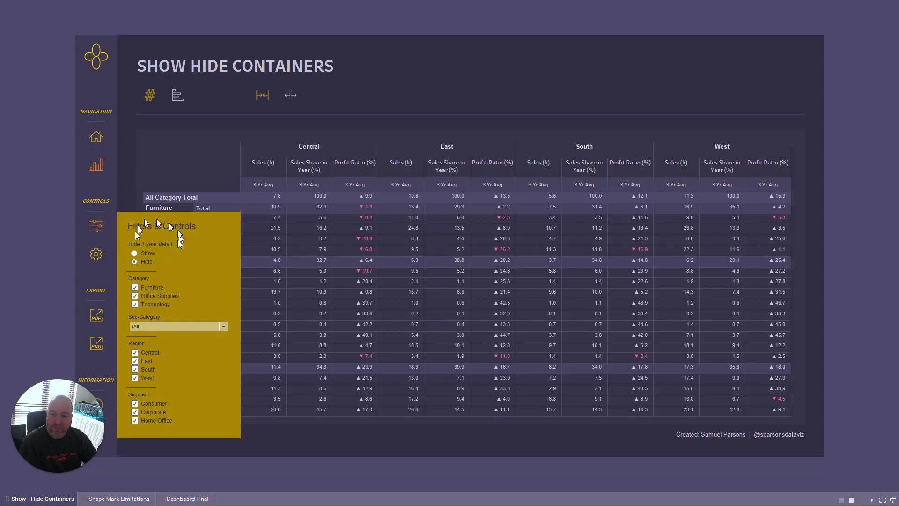
{"action": "left_click", "coordinate": [98, 166]}
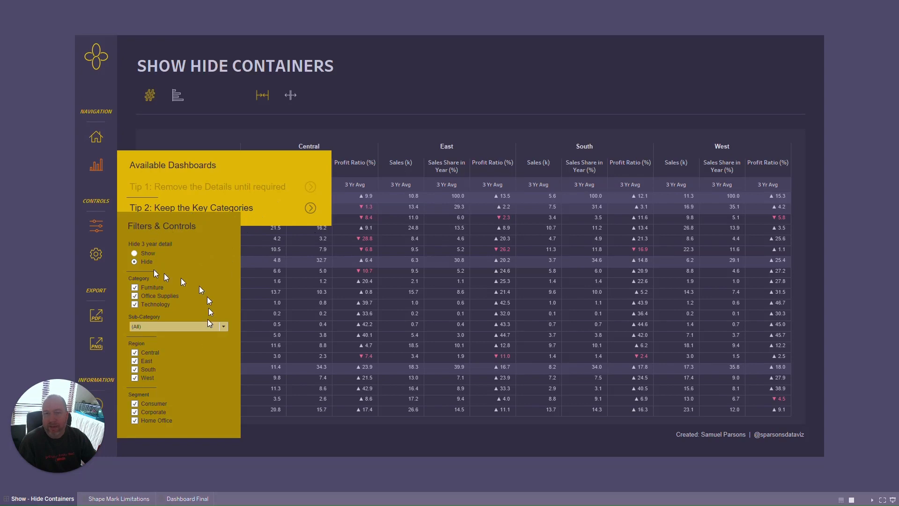
{"action": "left_click", "coordinate": [99, 226]}
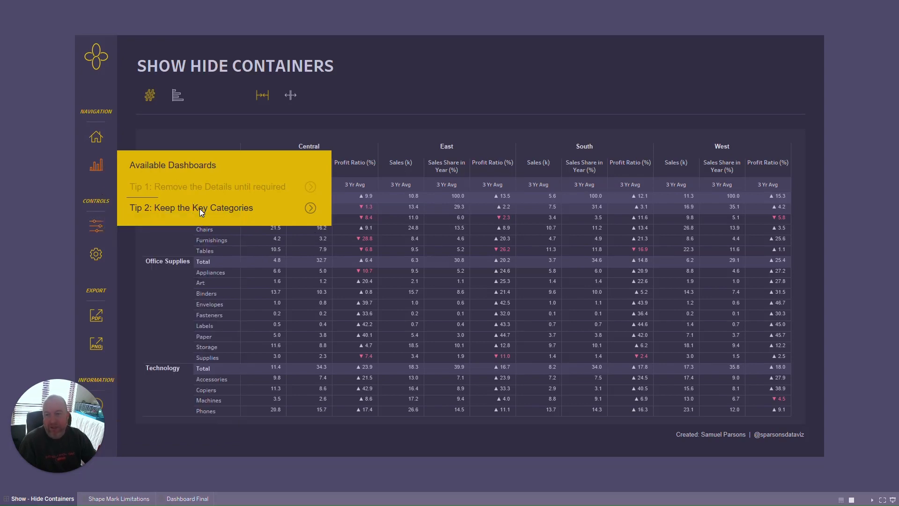
{"action": "left_click", "coordinate": [98, 164]}
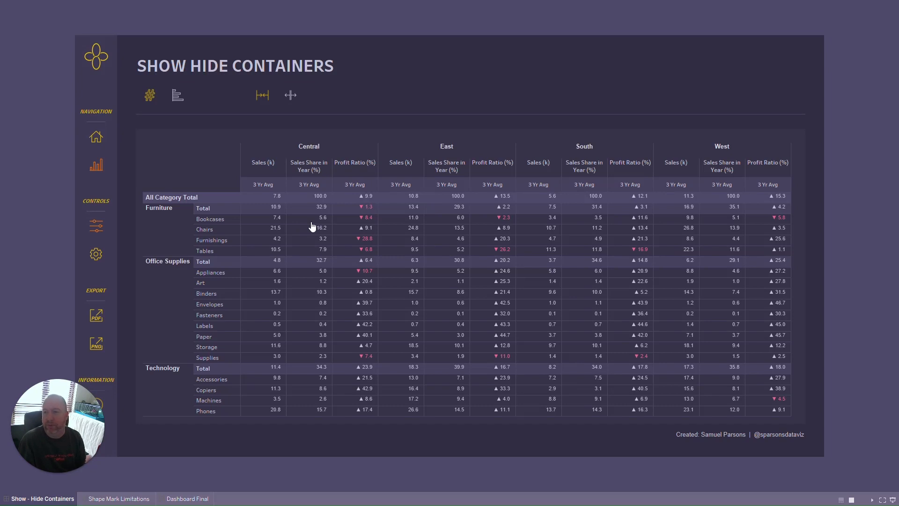
Step: Select and deselect the Central region's Sales Share in Year (%) header, and toggle the dashboards list for comparison
{"action": "left_click", "coordinate": [306, 171]}
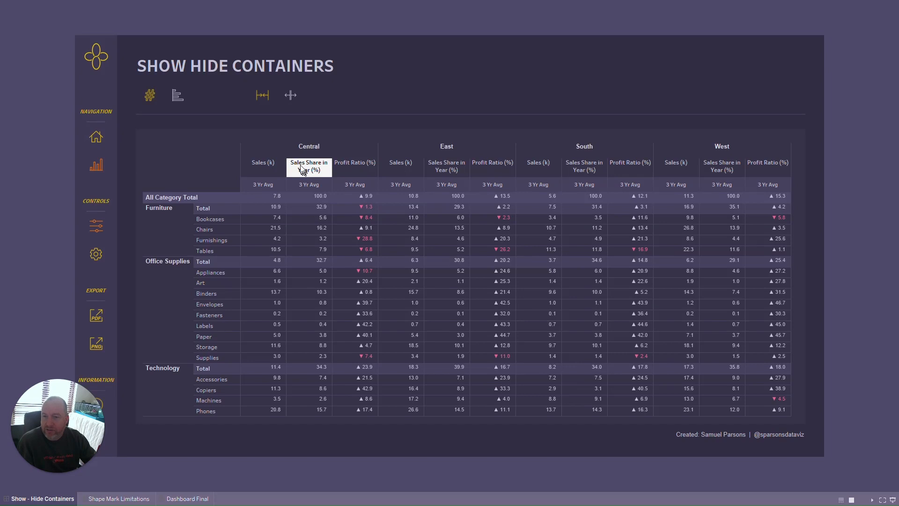
{"action": "left_click", "coordinate": [298, 172]}
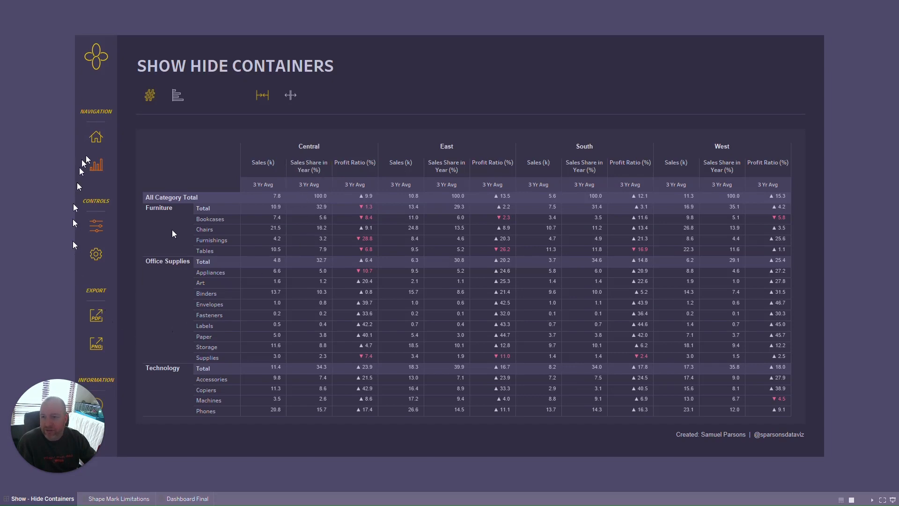
{"action": "left_click", "coordinate": [99, 169]}
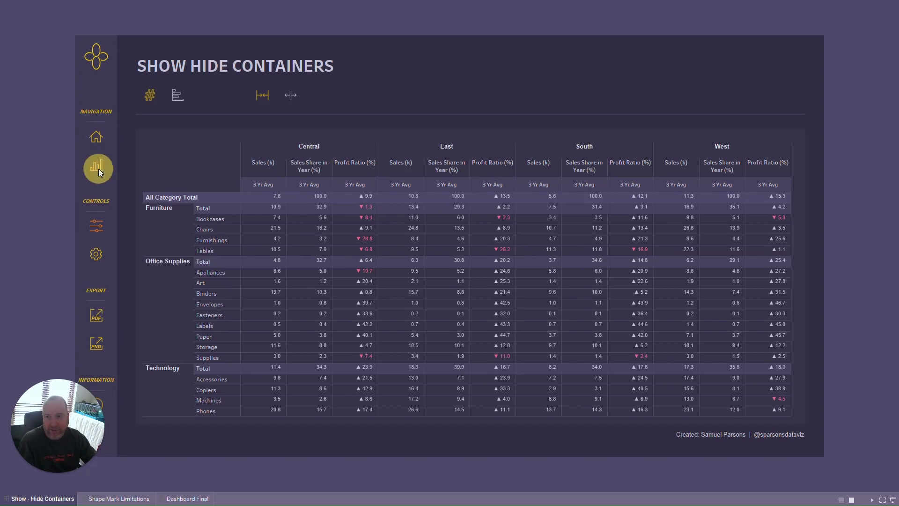
{"action": "left_click", "coordinate": [97, 169]}
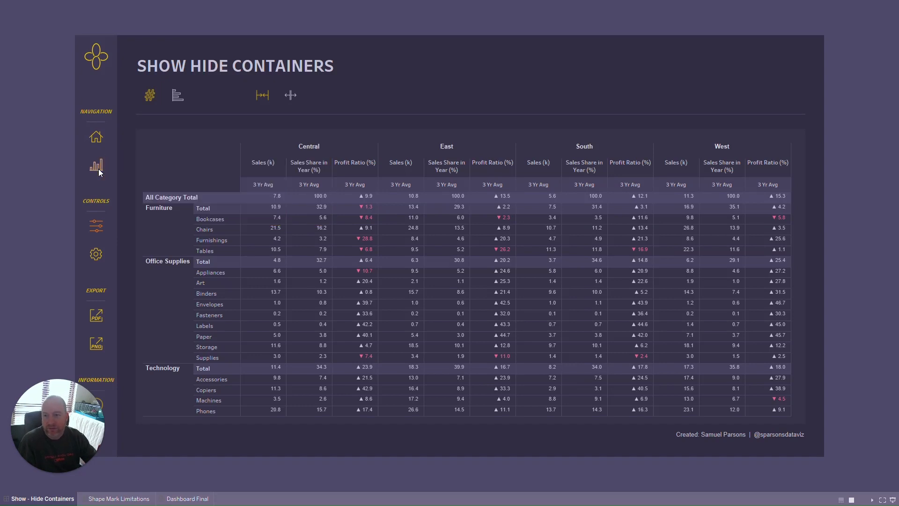
Step: Switch to the Shape Mark Limitations dashboard and open and close its Available Dashboards list
{"action": "left_click", "coordinate": [126, 498]}
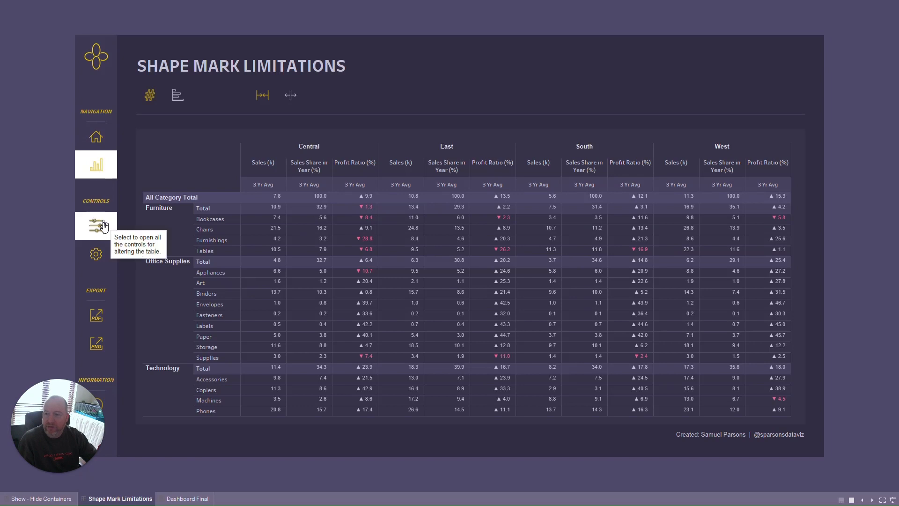
{"action": "left_click", "coordinate": [101, 172]}
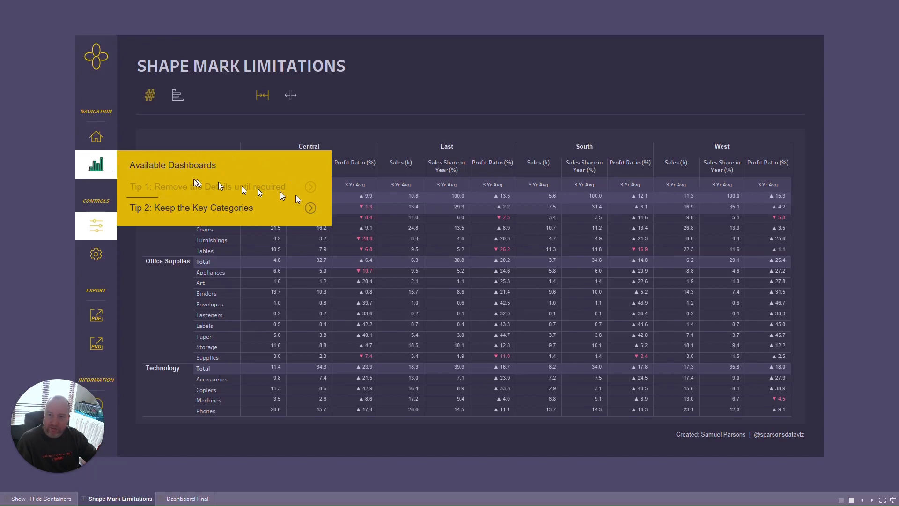
{"action": "left_click", "coordinate": [97, 169]}
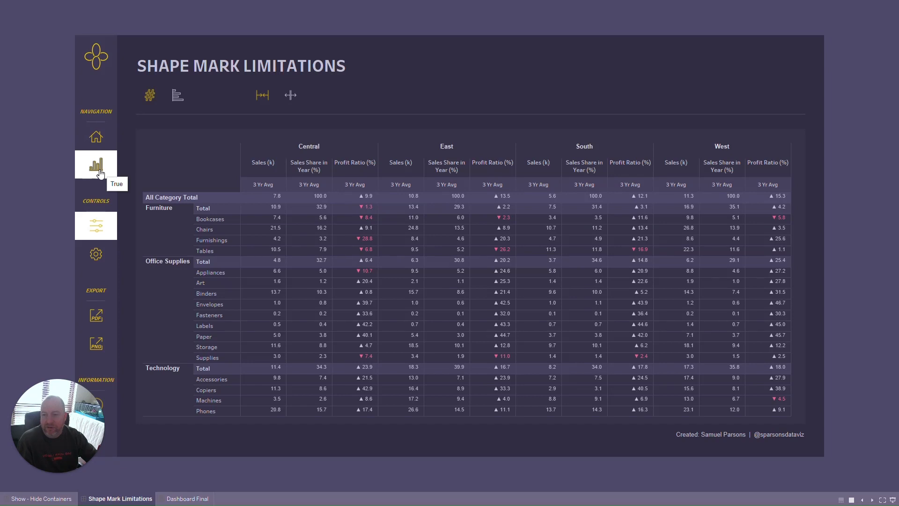
Step: Compare how the dashboards list toggles on the Show - Hide Containers and Shape Mark Limitations dashboards, ending on Shape Mark Limitations
{"action": "left_click", "coordinate": [23, 498]}
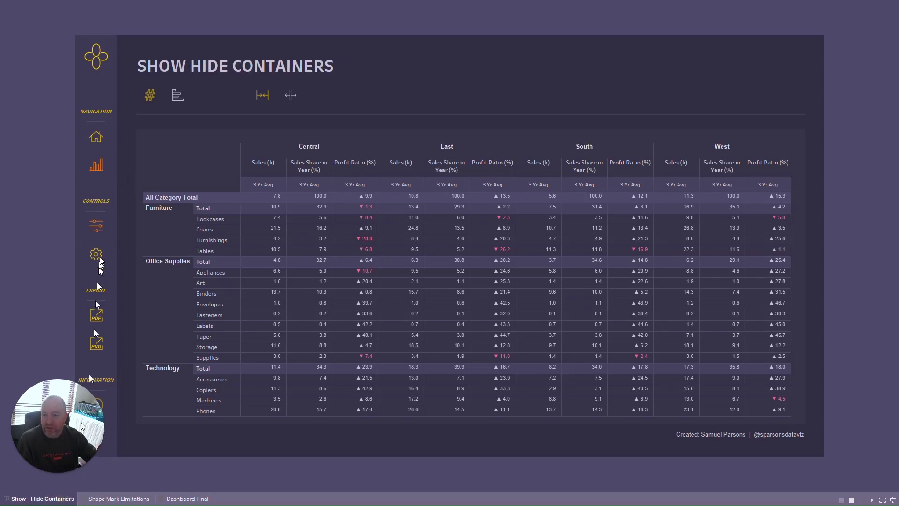
{"action": "left_click", "coordinate": [97, 166]}
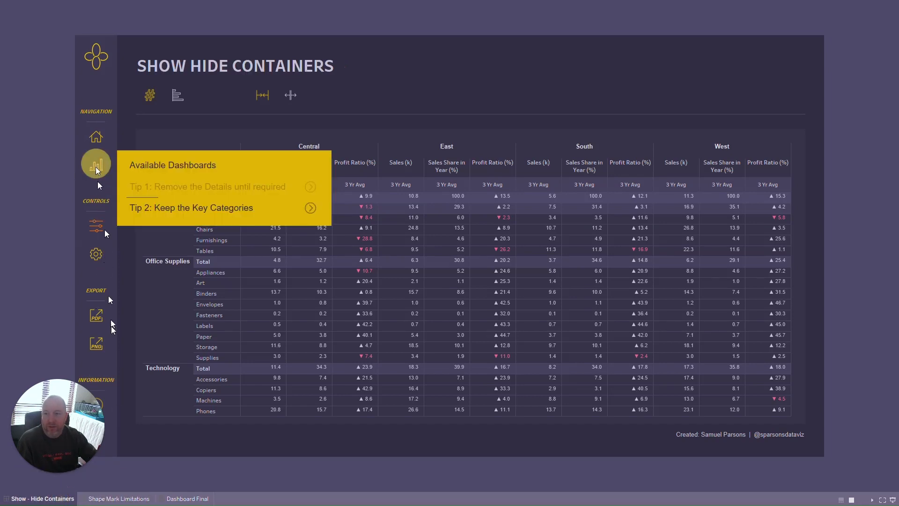
{"action": "left_click", "coordinate": [119, 498]}
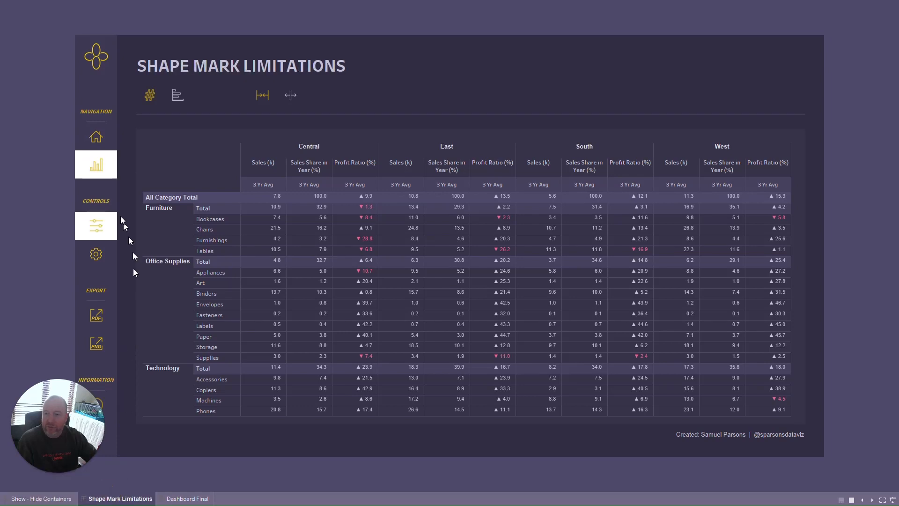
{"action": "left_click", "coordinate": [97, 166]}
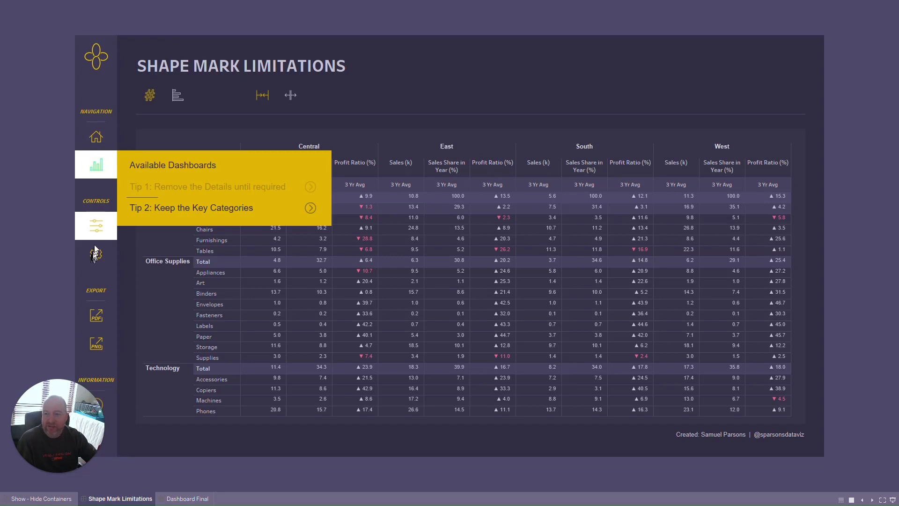
{"action": "left_click", "coordinate": [102, 170]}
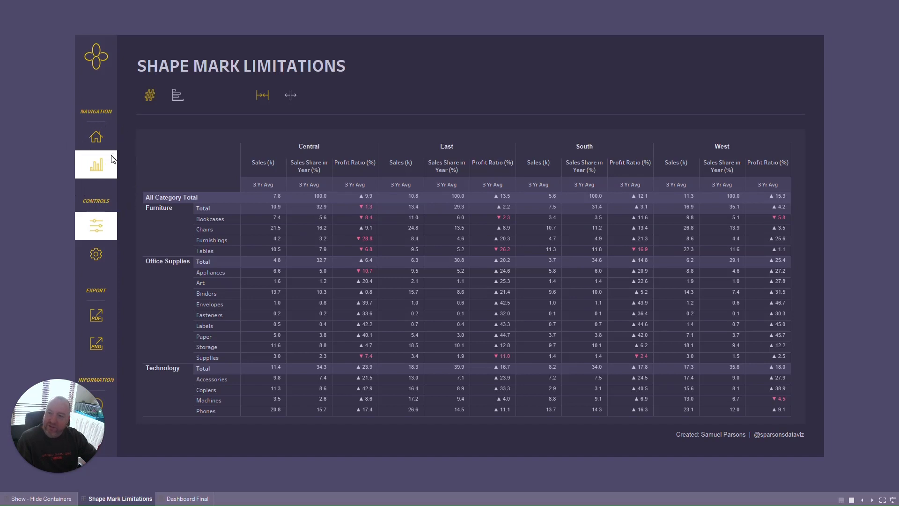
{"action": "left_click", "coordinate": [154, 212]}
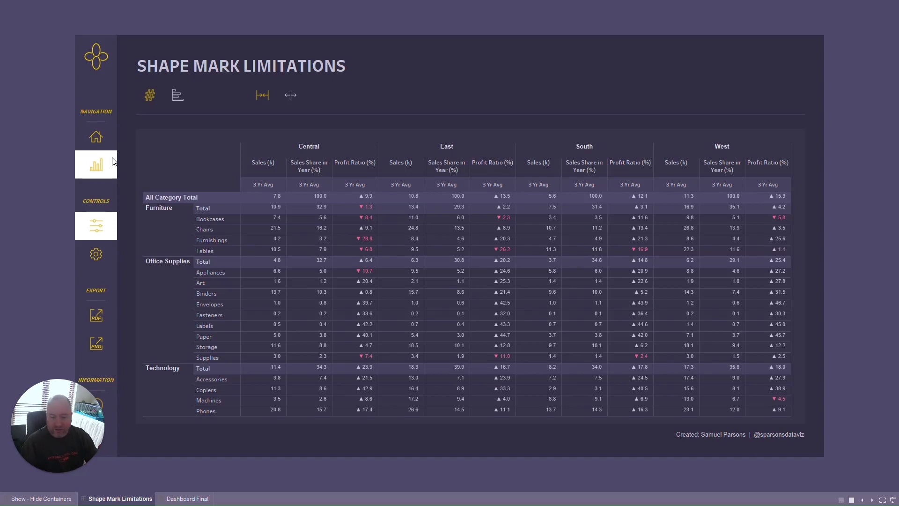
Step: Exit presentation mode, open the Available Dashboards list and select its vertical container with enough room to read its layout settings
{"action": "key", "text": "Escape"}
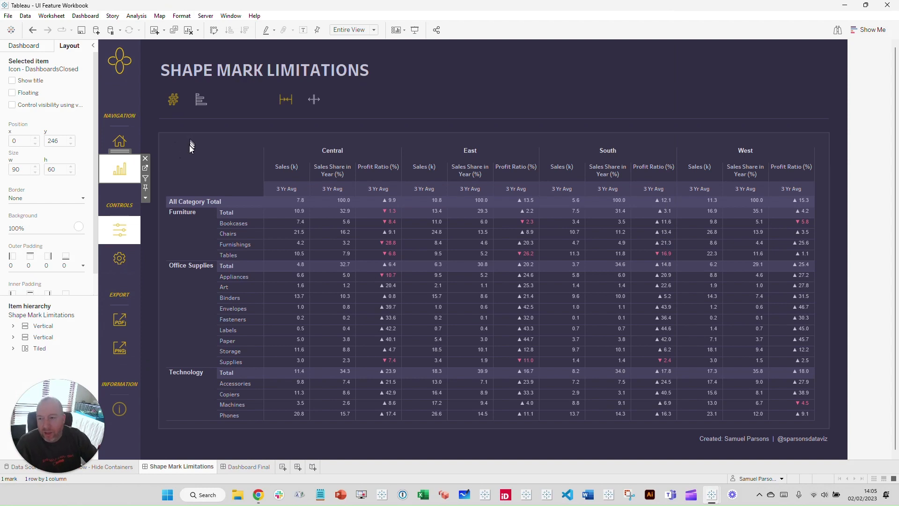
{"action": "left_click", "coordinate": [124, 179]}
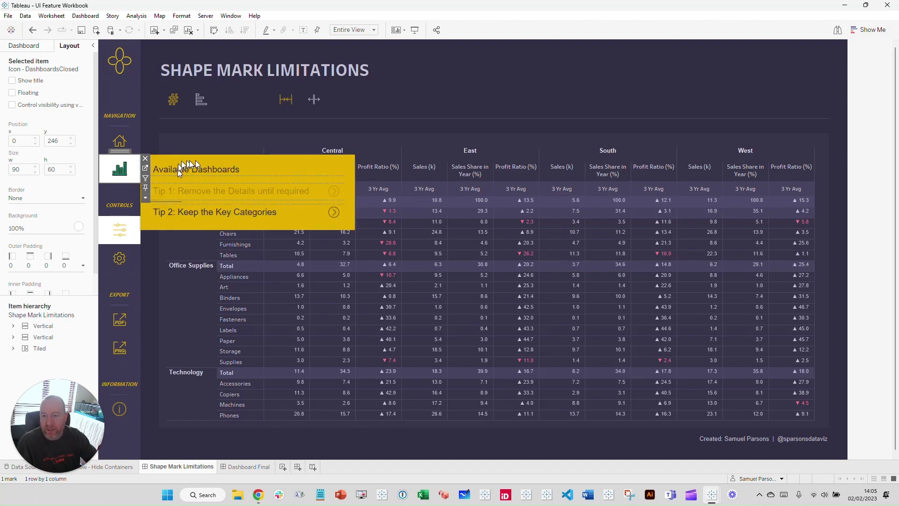
{"action": "left_click", "coordinate": [239, 161]}
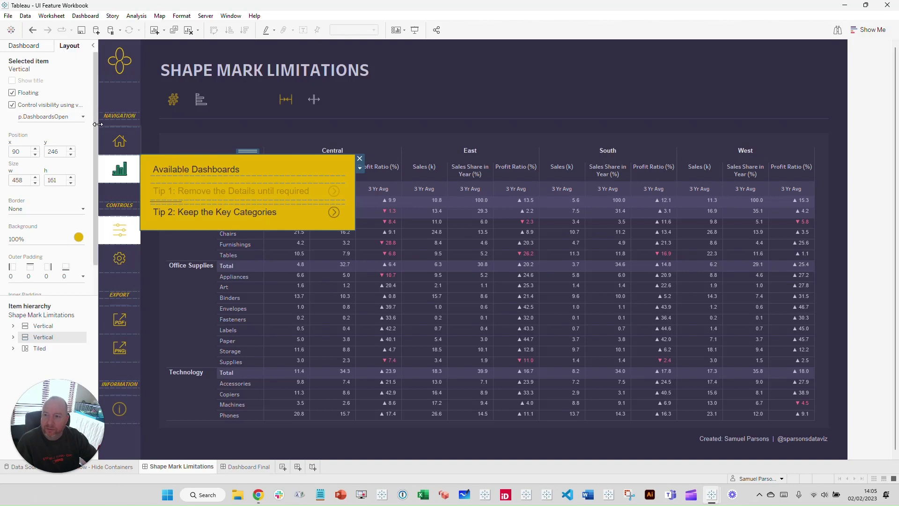
{"action": "left_click_drag", "start_coordinate": [97, 120], "coordinate": [170, 122]}
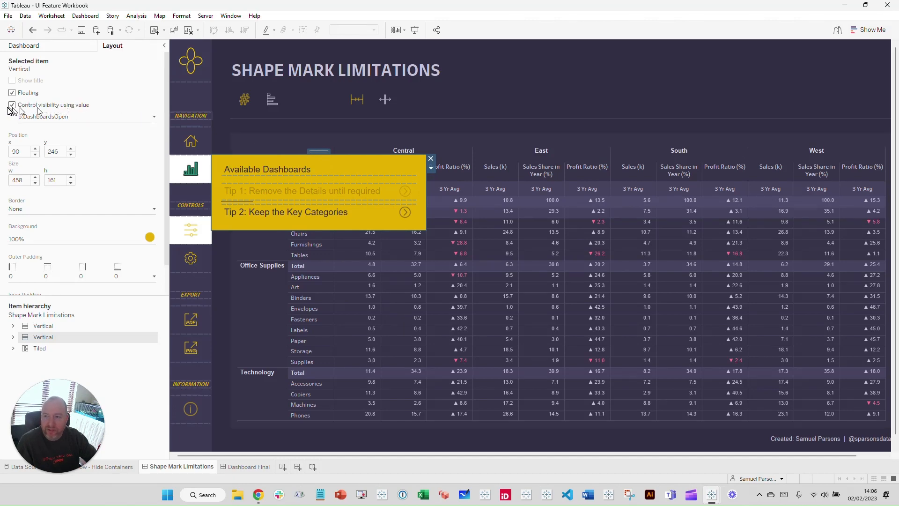
Step: Review the parameters and Sample - Superstore fields offered for controlling the visibility of the dashboards list container
{"action": "left_click", "coordinate": [90, 117]}
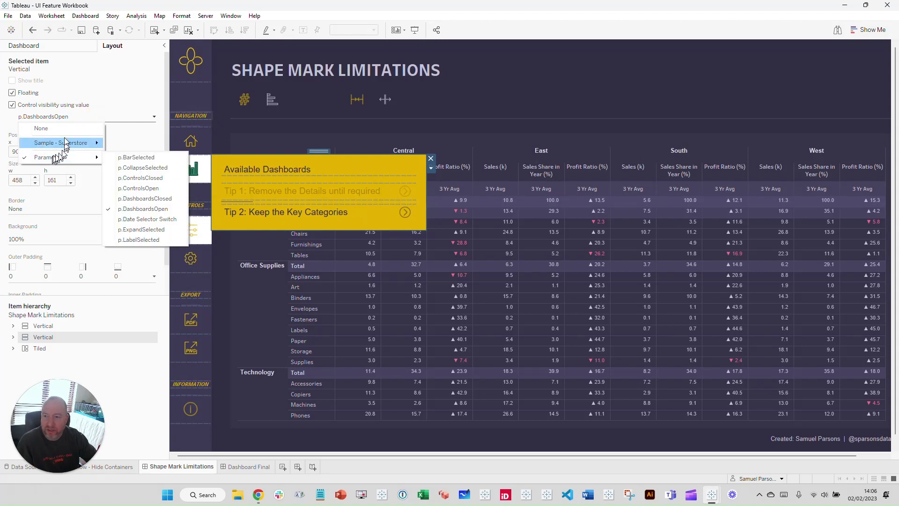
{"action": "left_click", "coordinate": [134, 101]}
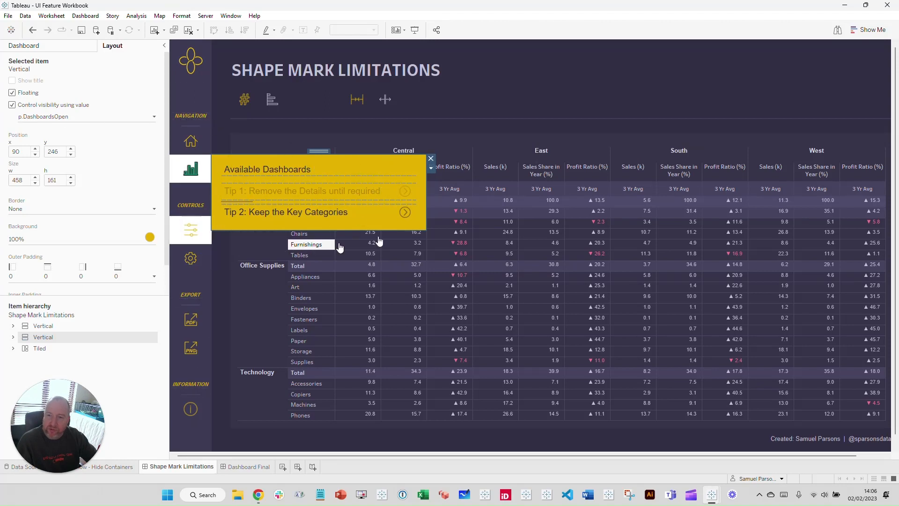
{"action": "left_click", "coordinate": [52, 120]}
{"action": "mouse_move", "coordinate": [69, 158]}
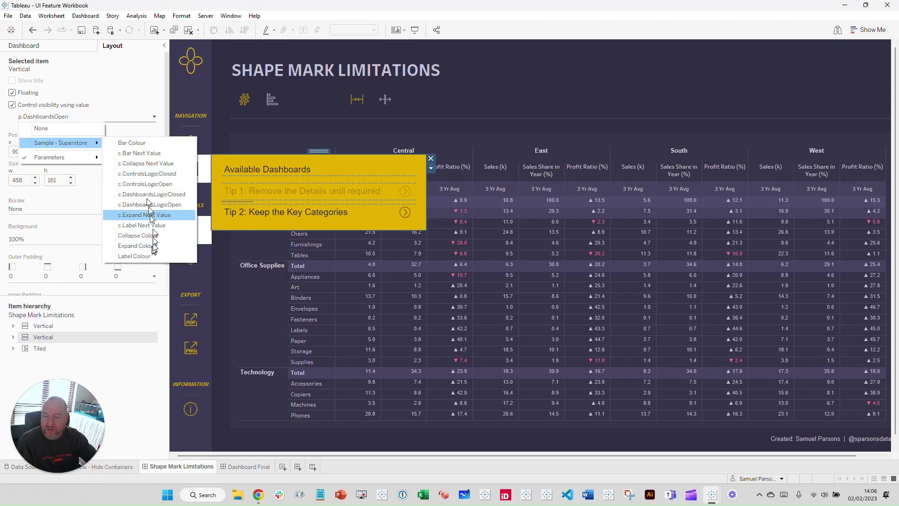
{"action": "left_click", "coordinate": [133, 117]}
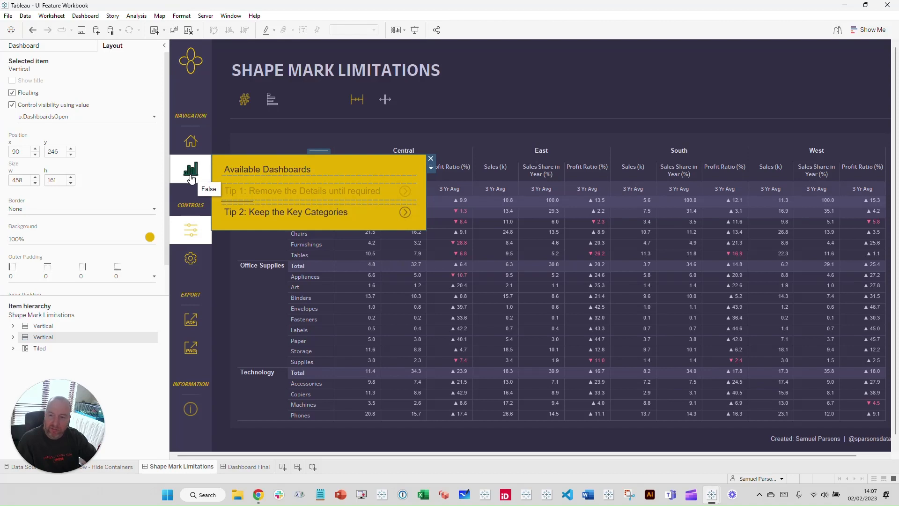
Step: Show the dashboard actions for this sheet only, with the Name column wide enough to read the full action names
{"action": "left_click", "coordinate": [85, 15]}
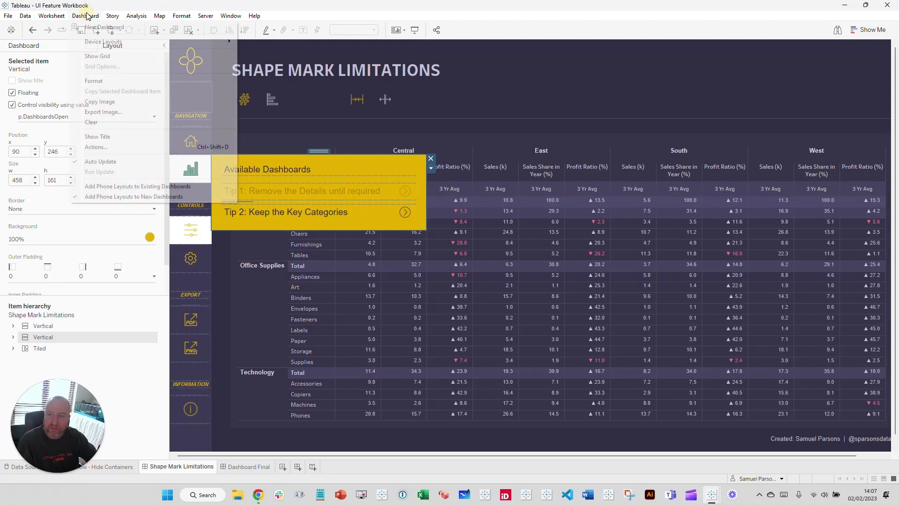
{"action": "left_click", "coordinate": [121, 146]}
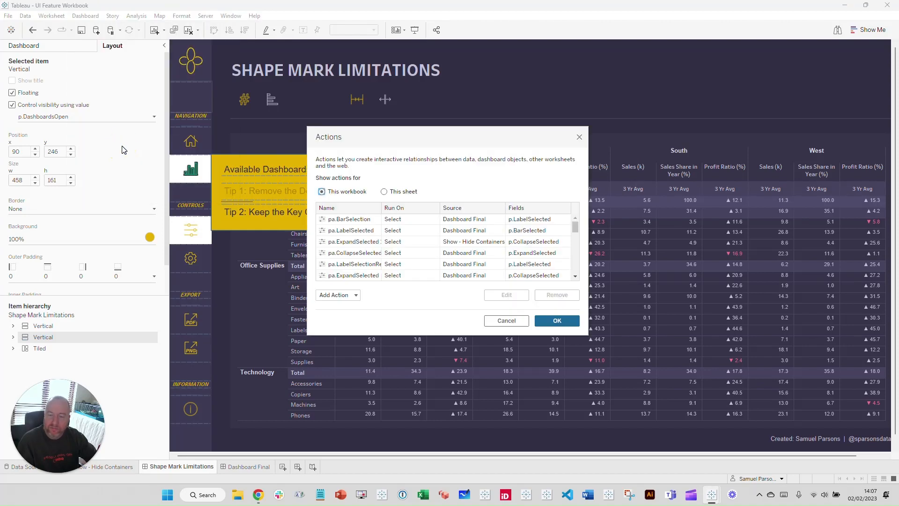
{"action": "left_click", "coordinate": [397, 191]}
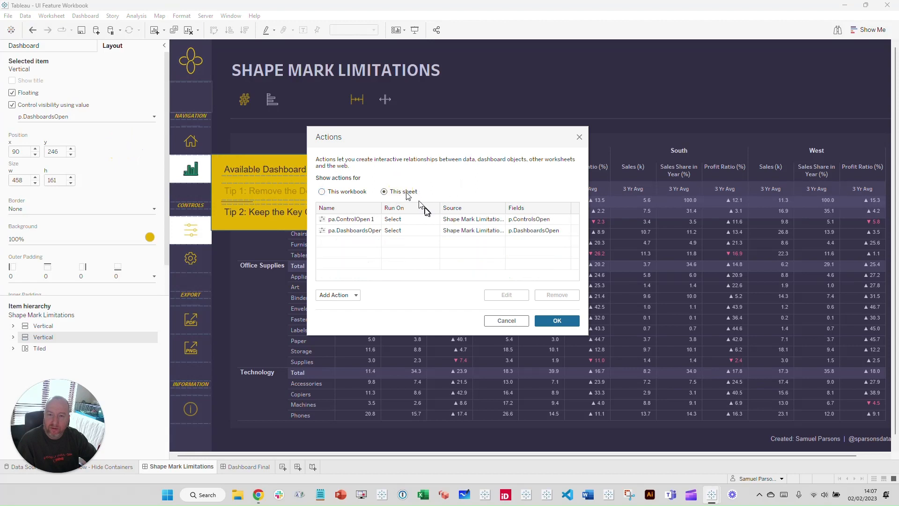
{"action": "left_click_drag", "start_coordinate": [381, 207], "coordinate": [456, 208]}
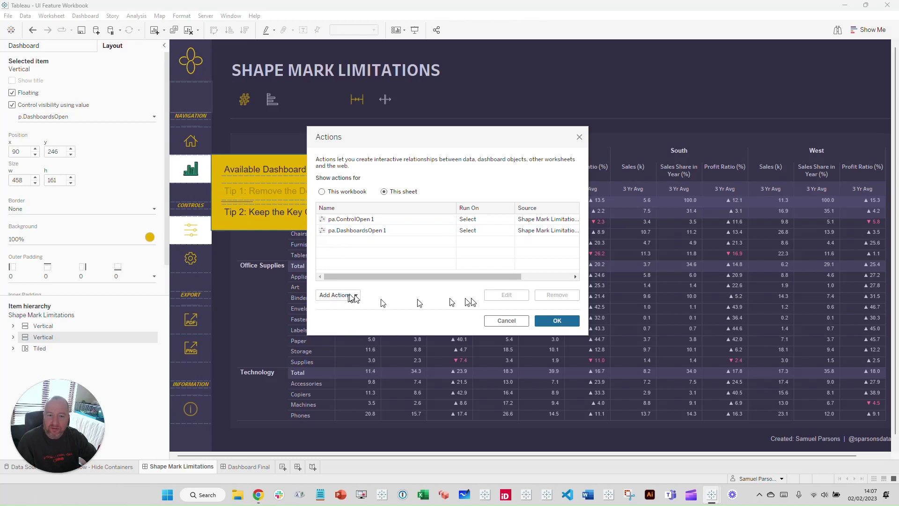
Step: Review the source sheets, target parameter and source field options of the pa.DashboardsOpen 1 parameter action, and close the actions
{"action": "left_click", "coordinate": [429, 230]}
{"action": "left_click", "coordinate": [507, 296]}
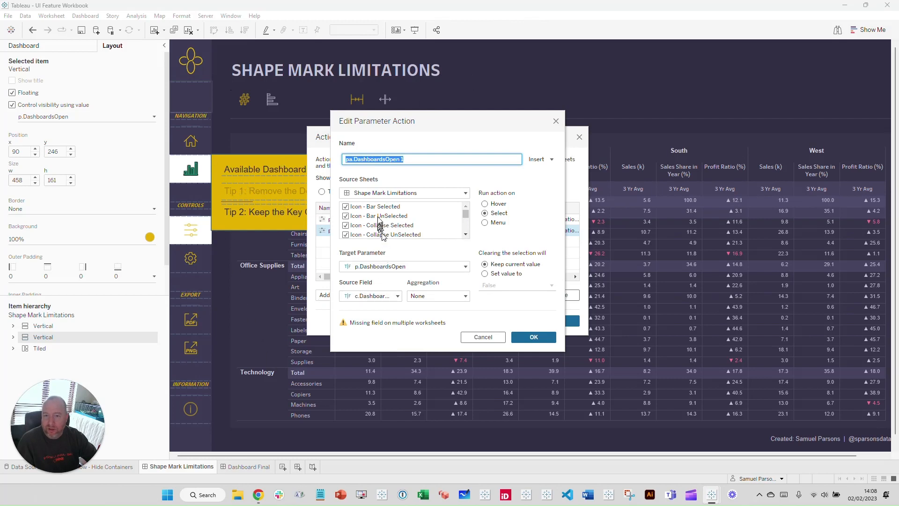
{"action": "left_click", "coordinate": [465, 235]}
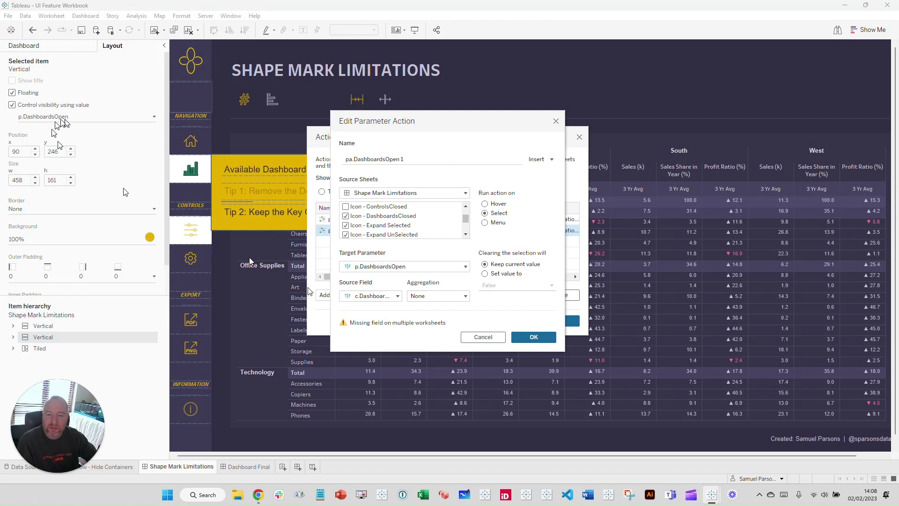
{"action": "left_click", "coordinate": [399, 296]}
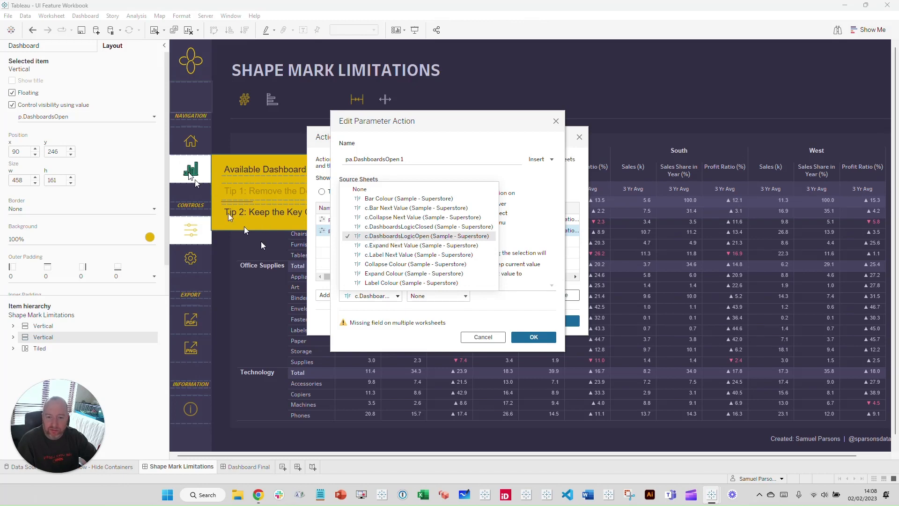
{"action": "left_click", "coordinate": [401, 327]}
{"action": "left_click", "coordinate": [532, 336]}
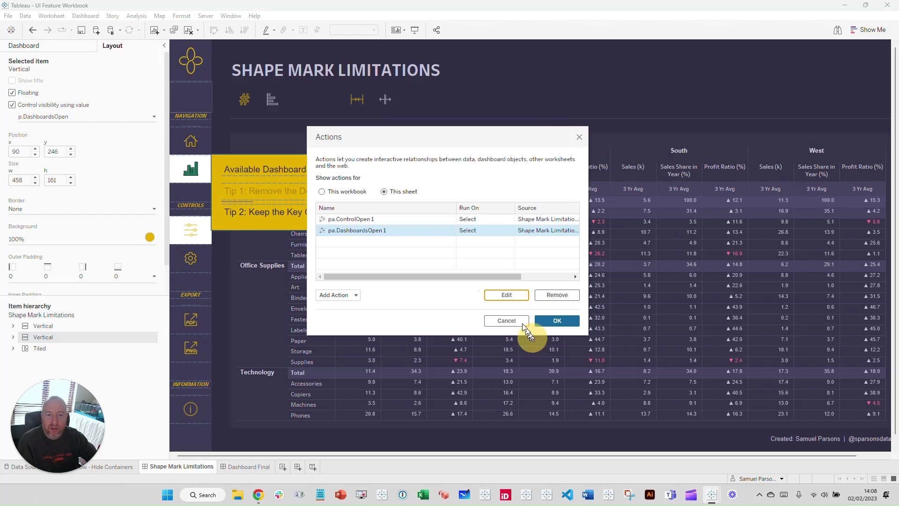
{"action": "left_click", "coordinate": [556, 320]}
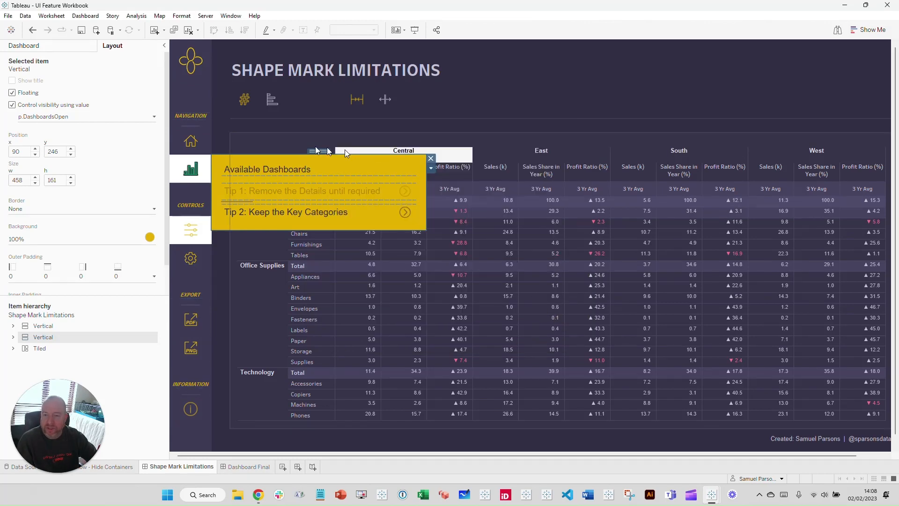
Step: Close and reopen the Available Dashboards list using the bar-chart icon in the navigation strip
{"action": "left_click", "coordinate": [191, 178]}
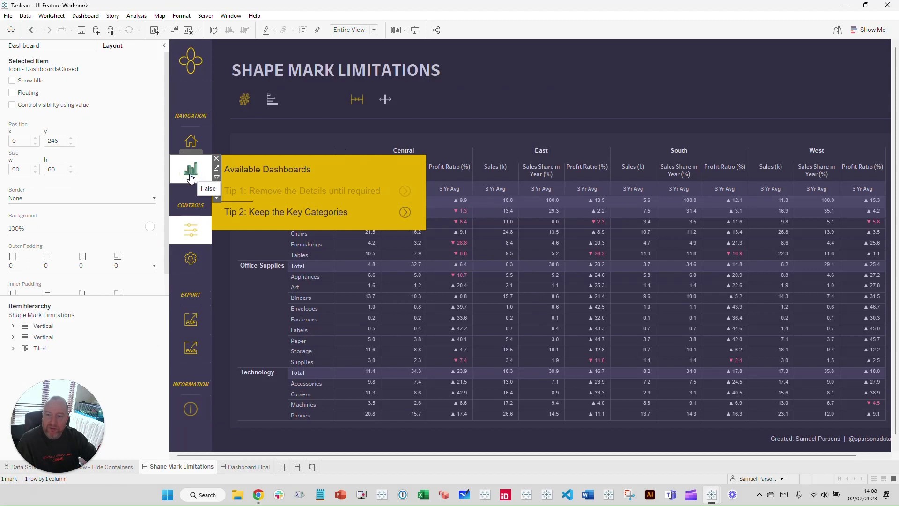
{"action": "left_click", "coordinate": [191, 178]}
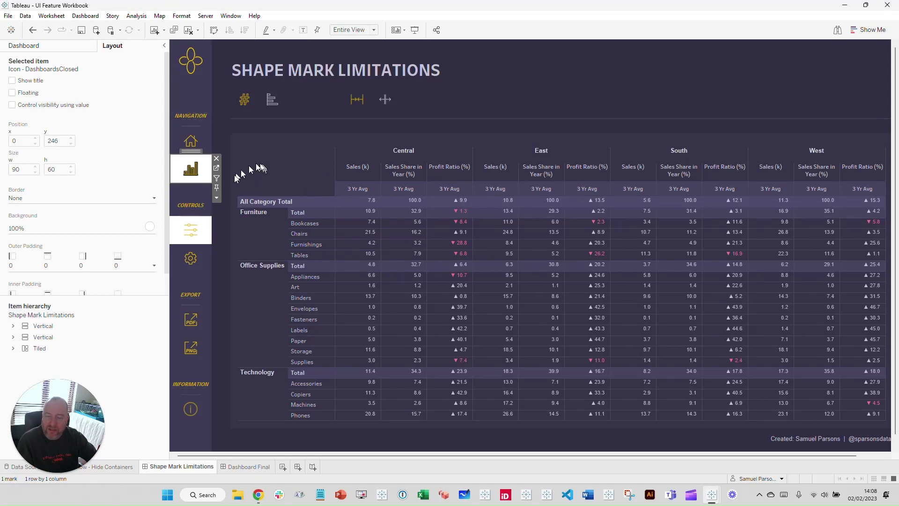
{"action": "left_click", "coordinate": [191, 175]}
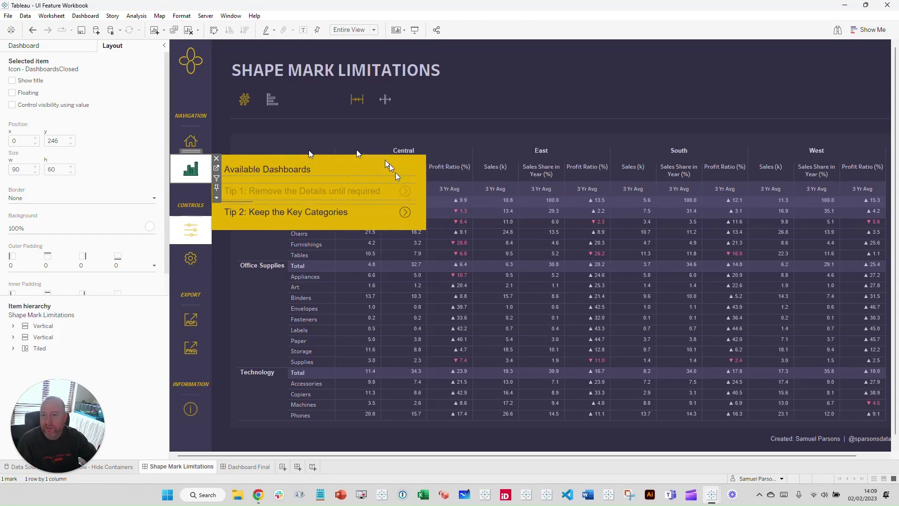
Step: Go to the Icon - DashboardsClosed worksheet and remove Measure Names from Rows
{"action": "left_click", "coordinate": [216, 170]}
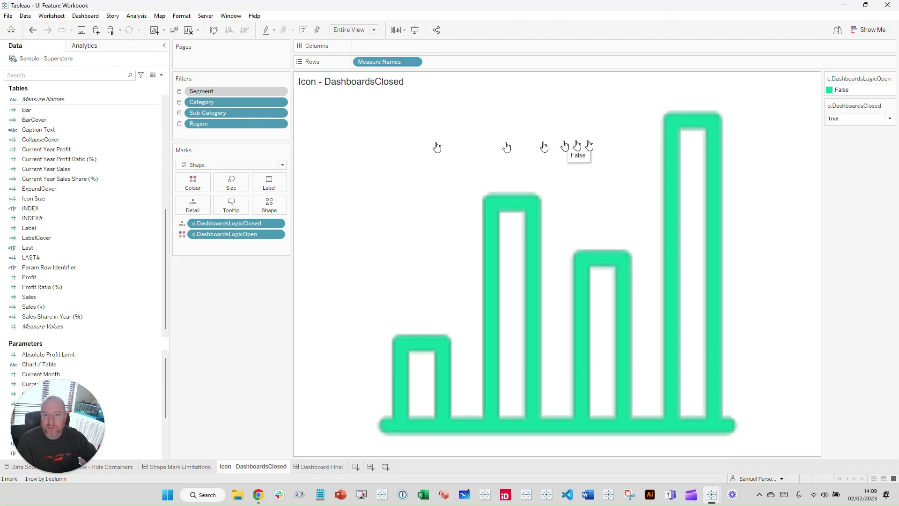
{"action": "left_click_drag", "start_coordinate": [385, 61], "coordinate": [257, 351]}
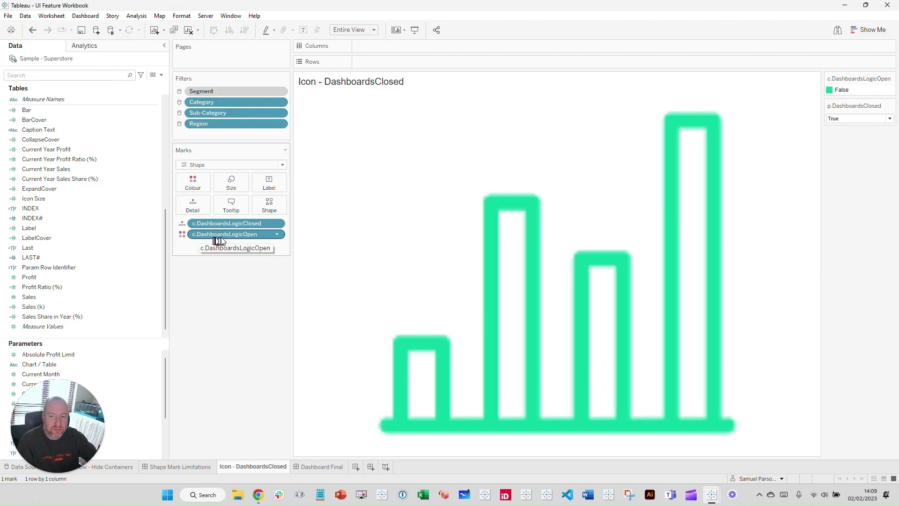
Step: Search the fields for "dash" and examine the c.DashboardsLogicOpen calculation with its formula text enlarged
{"action": "left_click", "coordinate": [17, 75]}
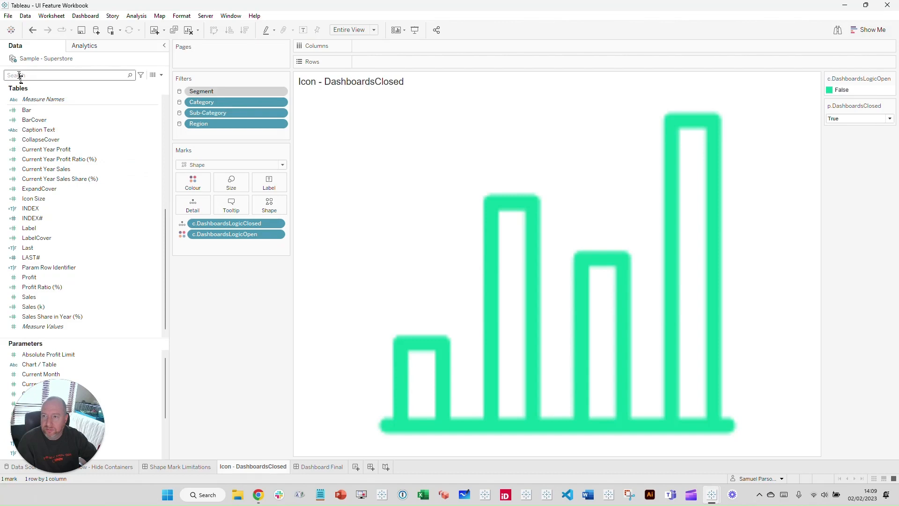
{"action": "type", "text": "dash"}
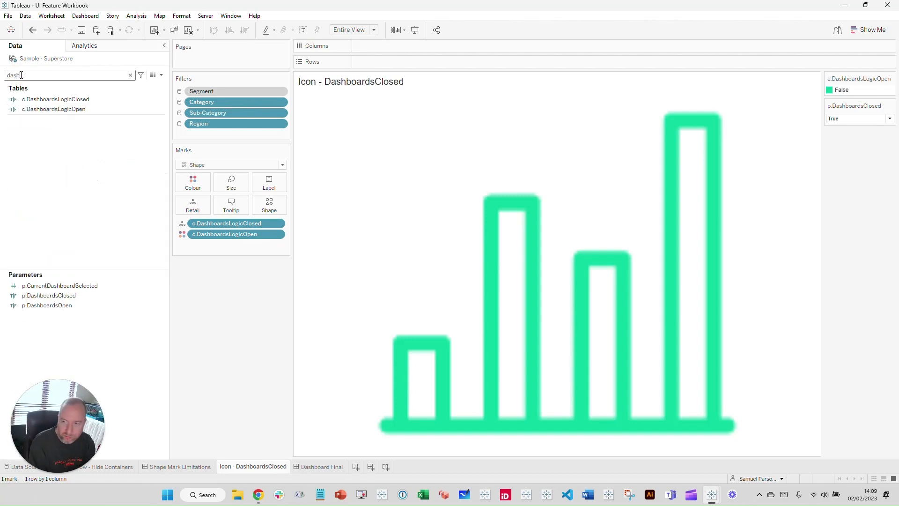
{"action": "left_click", "coordinate": [89, 109]}
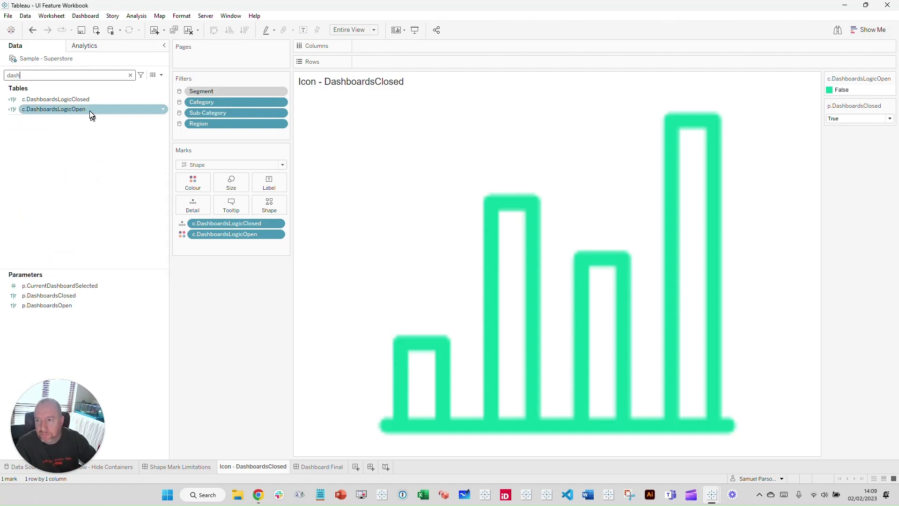
{"action": "right_click", "coordinate": [88, 111]}
{"action": "left_click", "coordinate": [112, 168]}
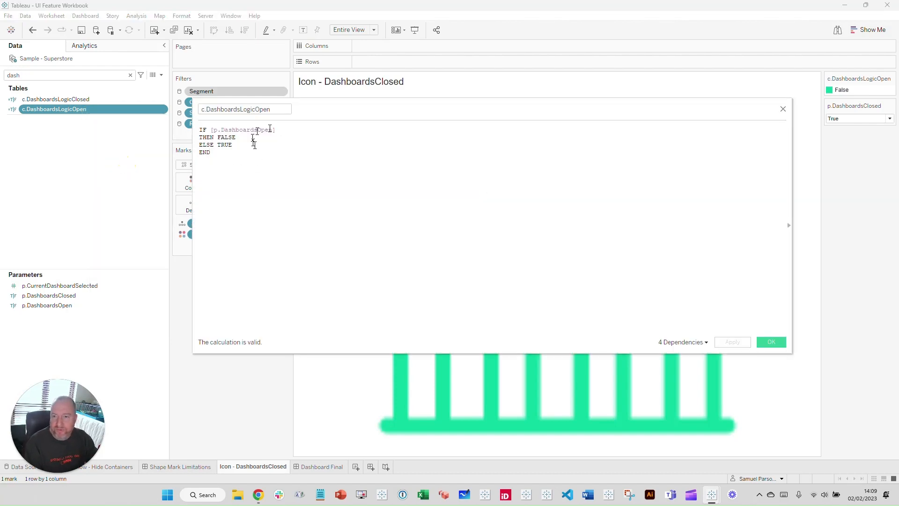
{"action": "scroll", "coordinate": [275, 161], "scroll_direction": "up", "scroll_amount": 3}
{"action": "scroll", "coordinate": [309, 181], "scroll_direction": "up", "scroll_amount": 1}
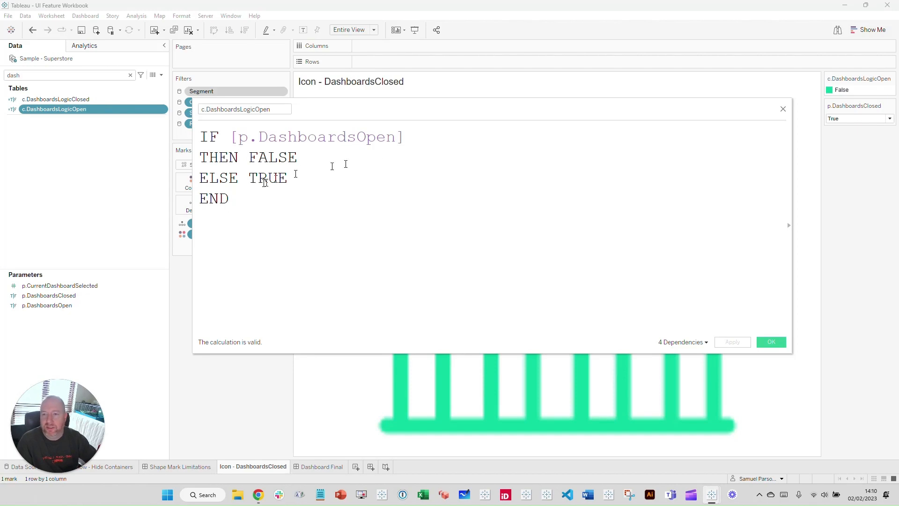
{"action": "left_click", "coordinate": [783, 109]}
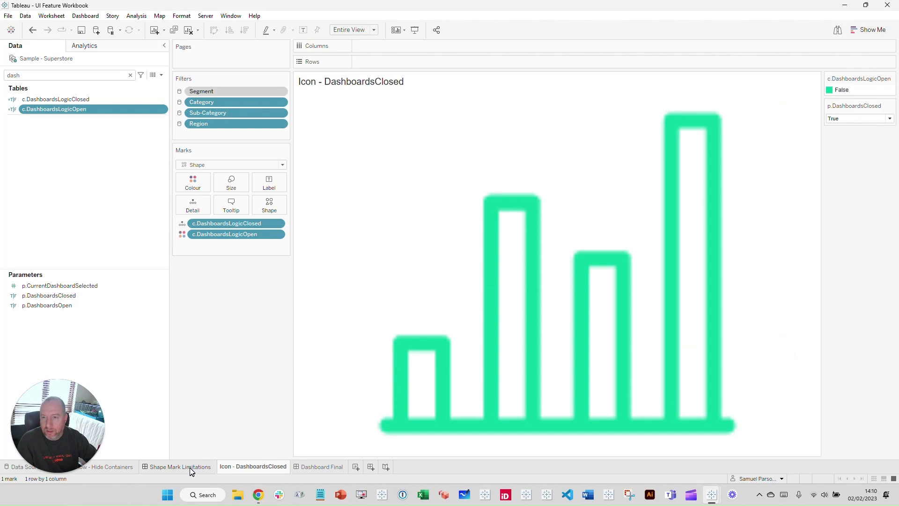
Step: Examine the data type and current value settings of the p.DashboardsOpen parameter
{"action": "left_click", "coordinate": [64, 308]}
{"action": "right_click", "coordinate": [65, 308]}
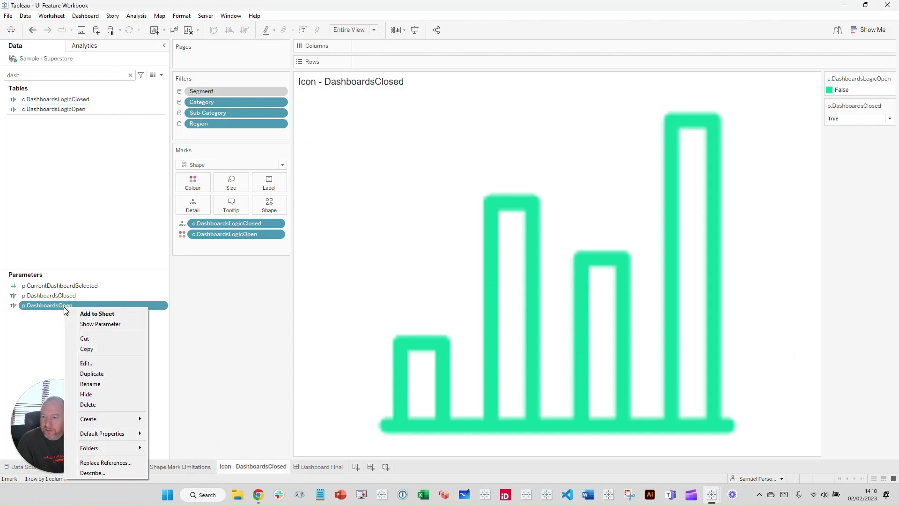
{"action": "left_click", "coordinate": [104, 363]}
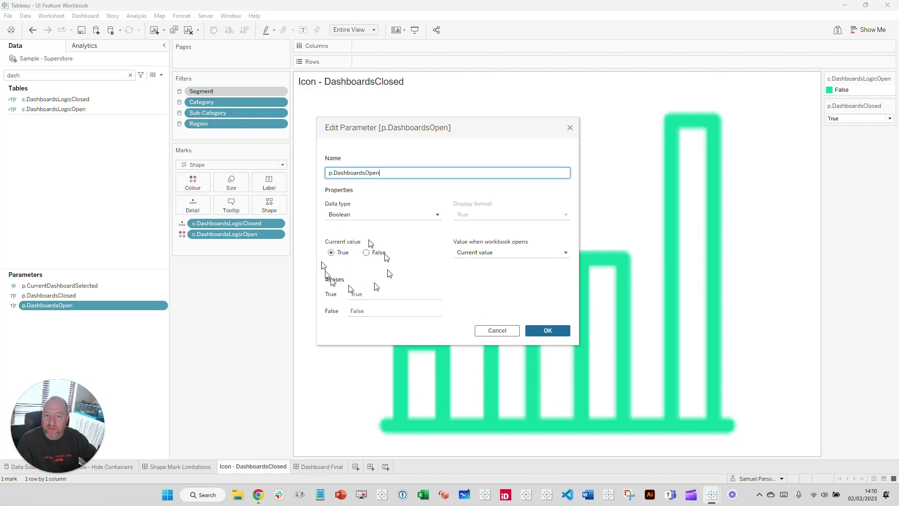
{"action": "left_click", "coordinate": [543, 330]}
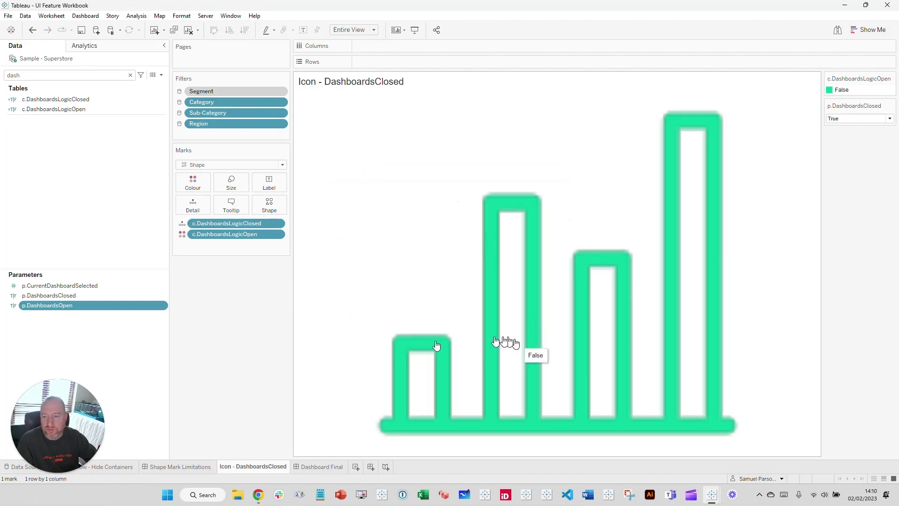
Step: Return to the Shape Mark Limitations dashboard and toggle the Available Dashboards list repeatedly to test its icon, leaving the list closed
{"action": "left_click", "coordinate": [186, 469]}
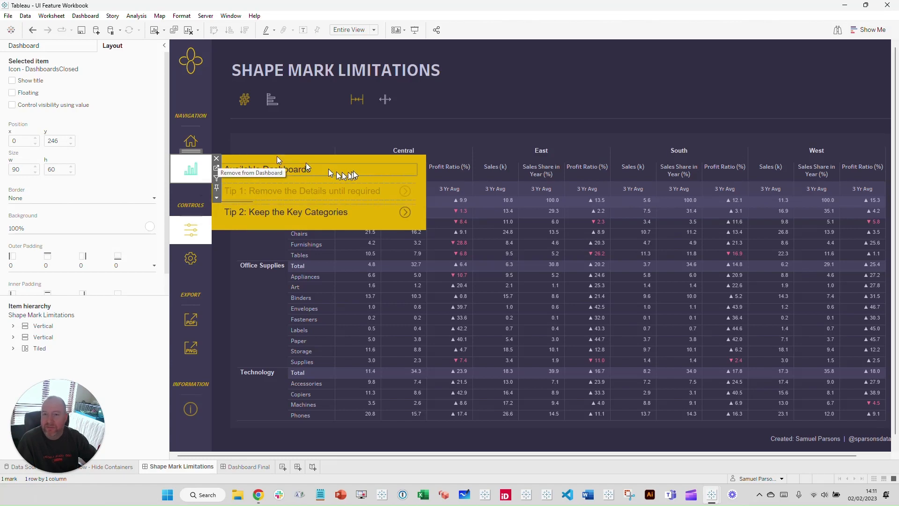
{"action": "left_click", "coordinate": [192, 174]}
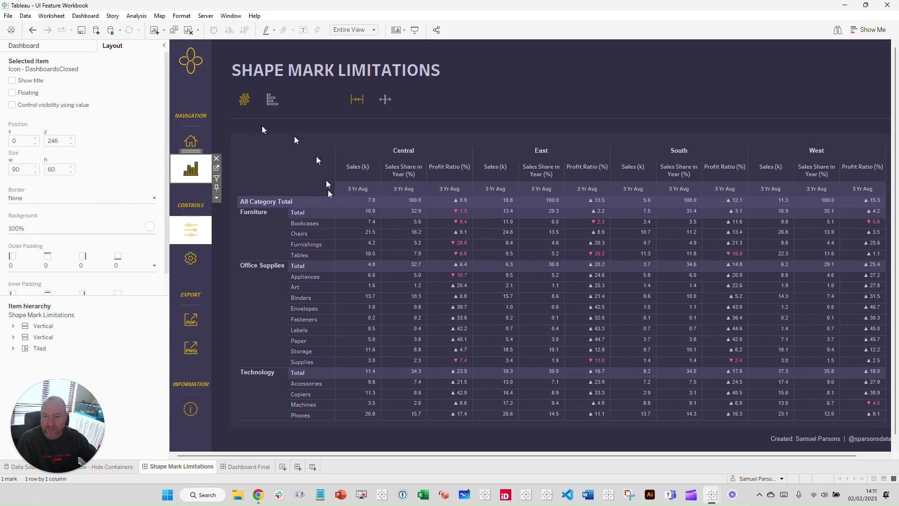
{"action": "left_click", "coordinate": [243, 199]}
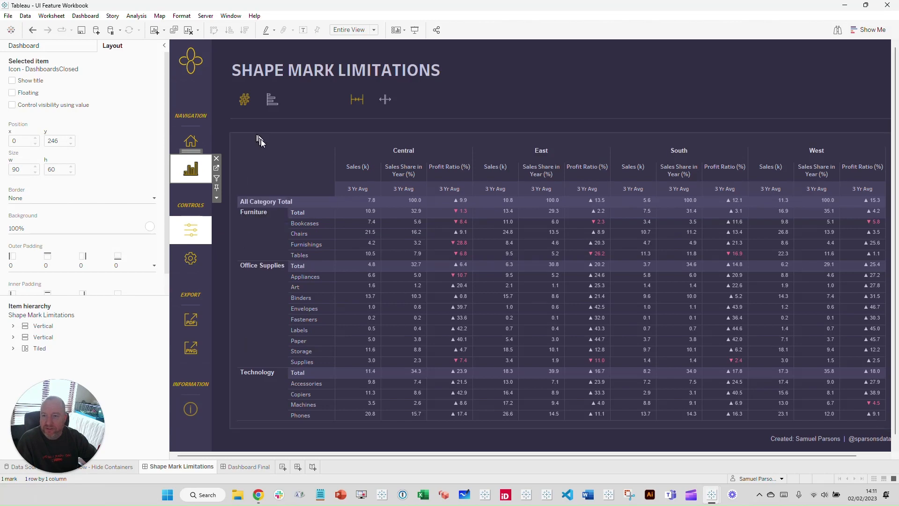
{"action": "left_click", "coordinate": [195, 176]}
{"action": "left_click", "coordinate": [195, 176]}
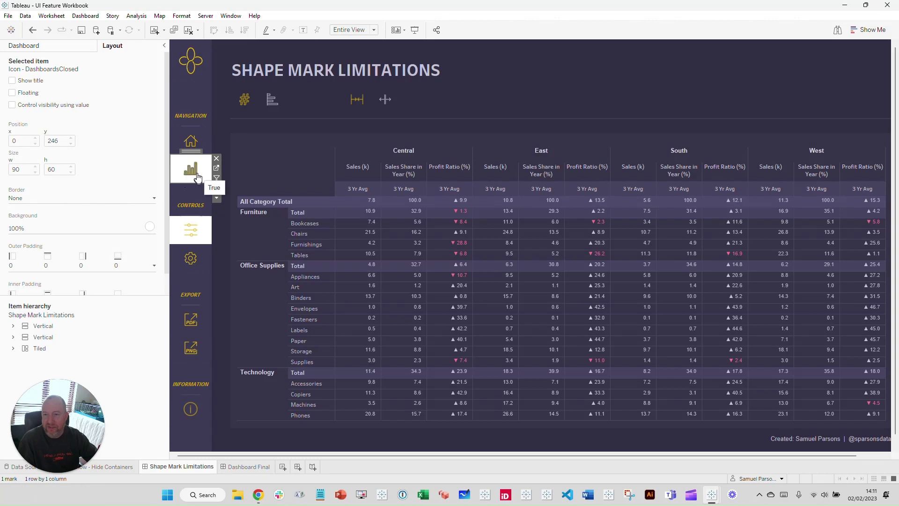
{"action": "left_click", "coordinate": [195, 171]}
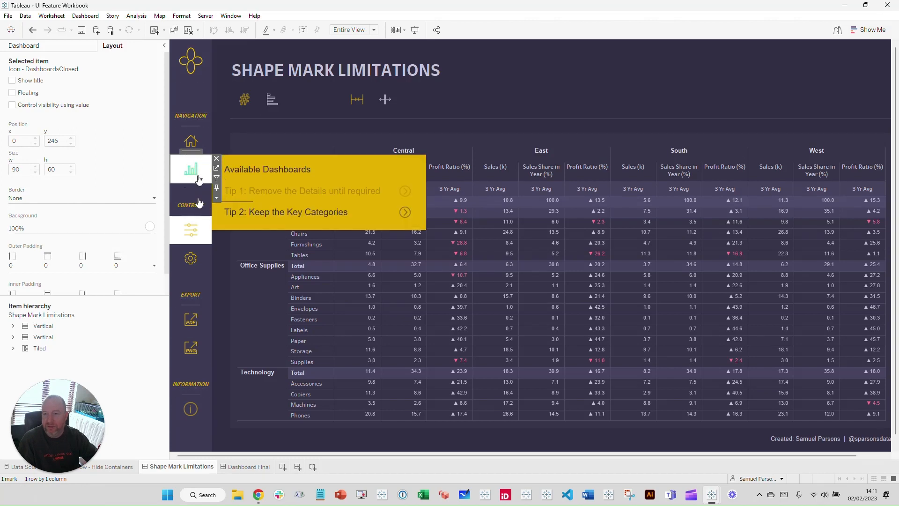
{"action": "left_click", "coordinate": [195, 170]}
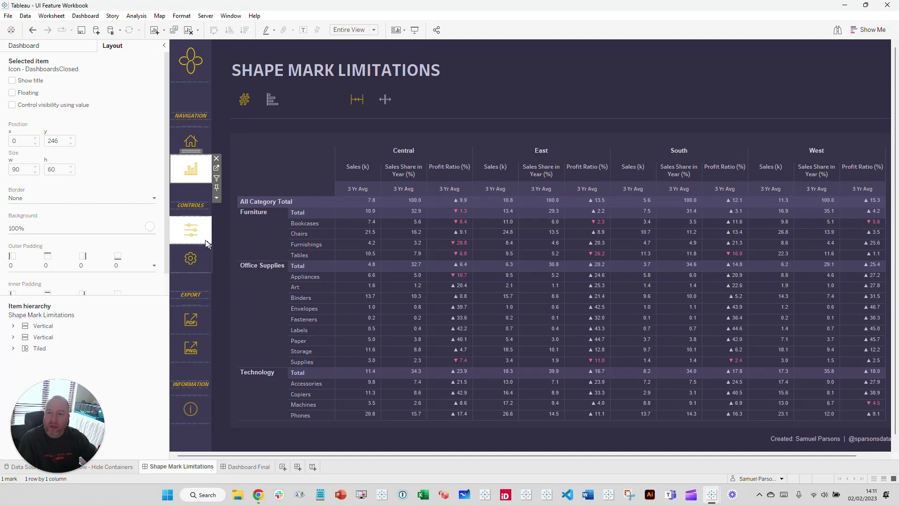
Step: Open the Filters & Controls panel together with the Available Dashboards list to see them overlap, and close both
{"action": "left_click", "coordinate": [191, 230]}
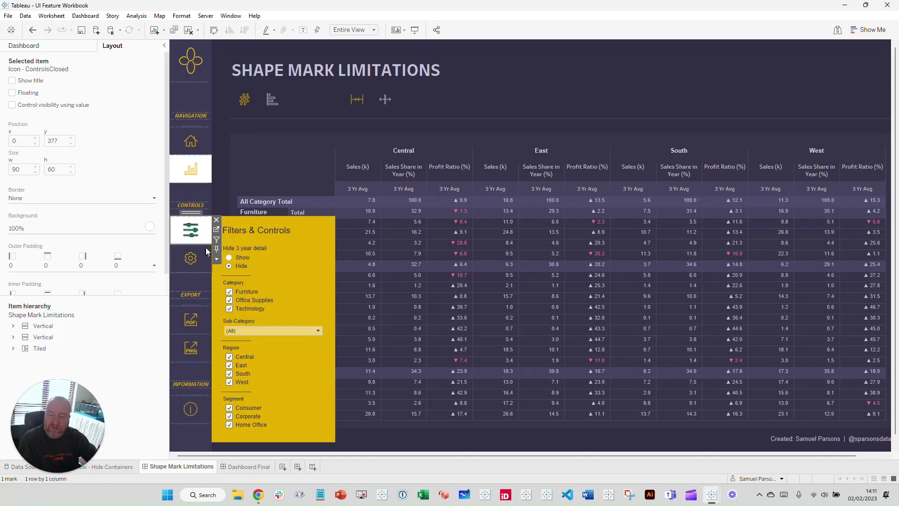
{"action": "left_click", "coordinate": [191, 170]}
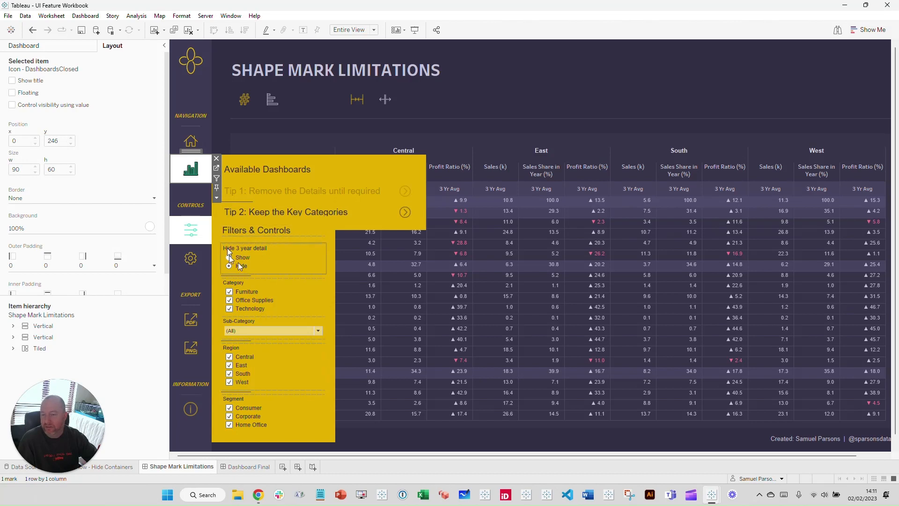
{"action": "left_click", "coordinate": [190, 230]}
{"action": "left_click", "coordinate": [192, 173]}
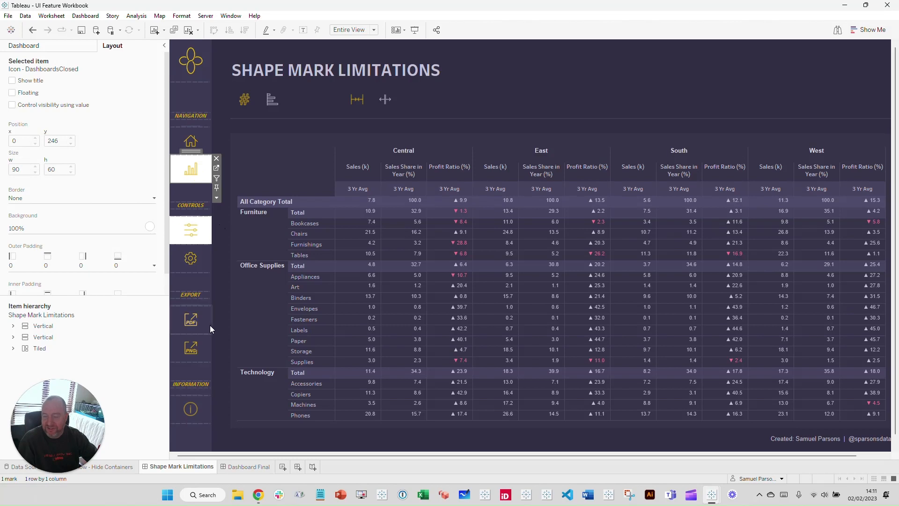
Step: Show Dashboard Final in presentation mode and open its Available Dashboards list
{"action": "left_click", "coordinate": [236, 470]}
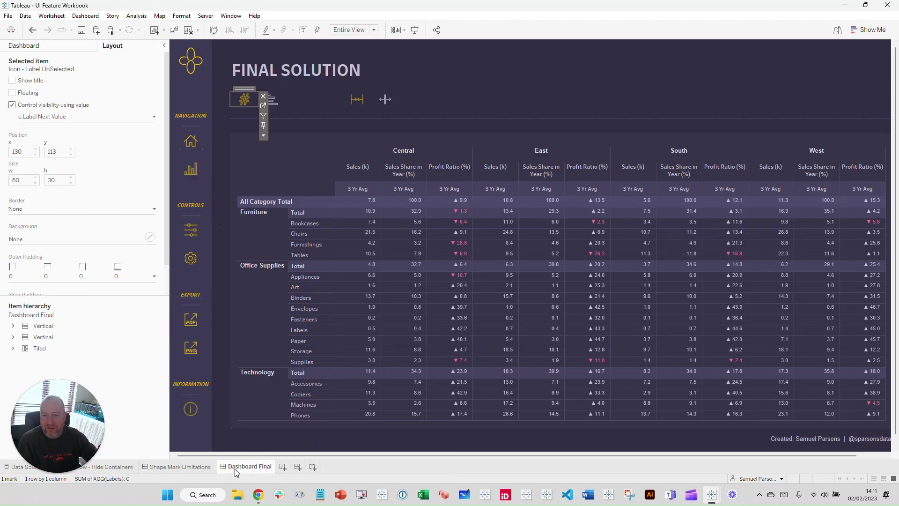
{"action": "left_click", "coordinate": [414, 29]}
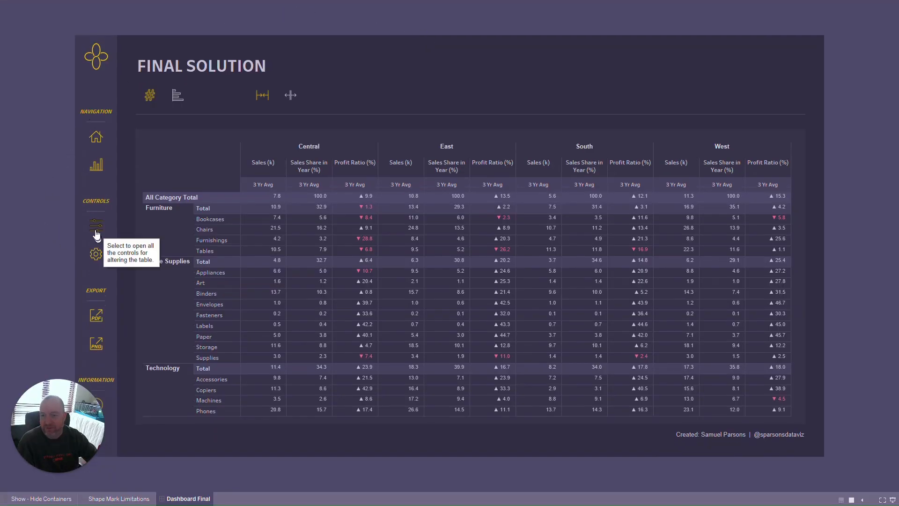
{"action": "left_click", "coordinate": [95, 164]}
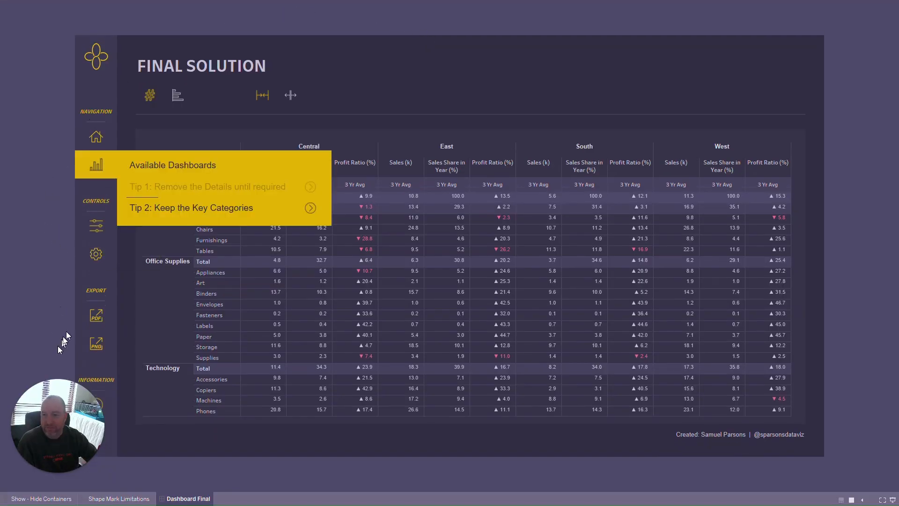
Step: Toggle the Available Dashboards list, switch from it to the Filters & Controls panel, close the panel and leave presentation mode
{"action": "left_click", "coordinate": [99, 168]}
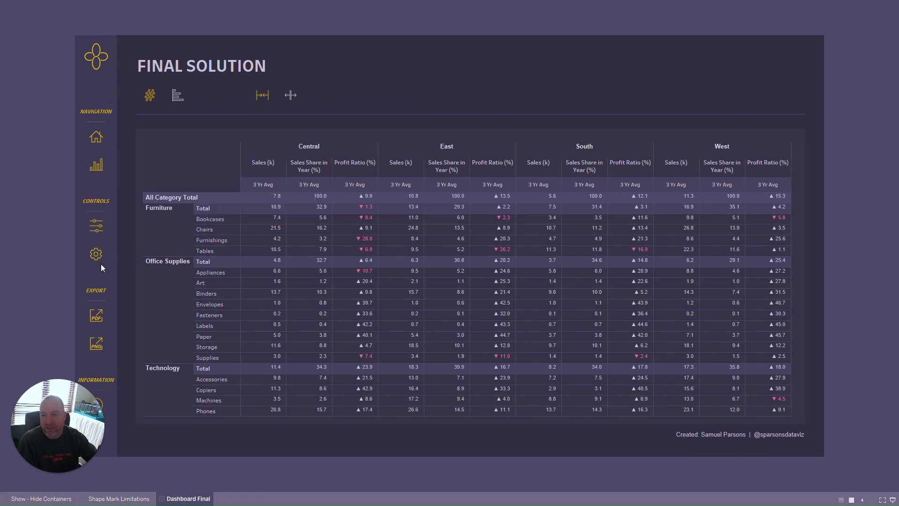
{"action": "left_click", "coordinate": [98, 167]}
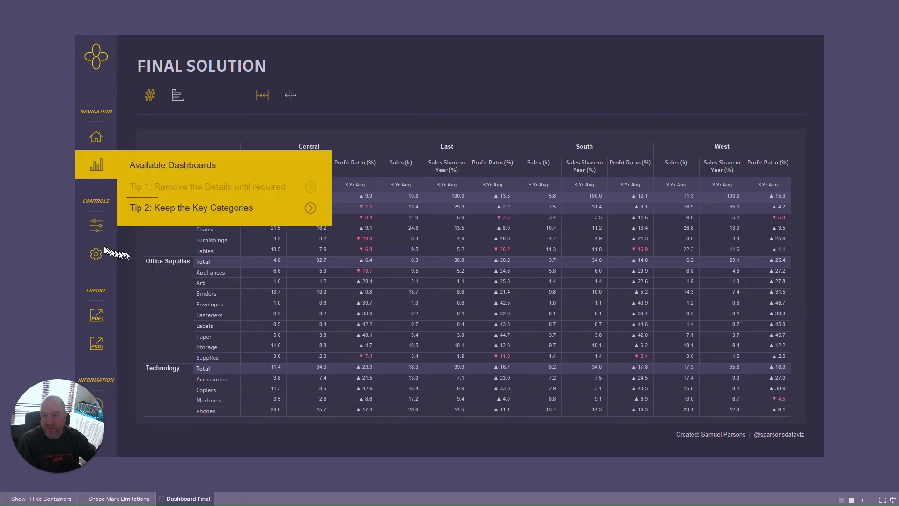
{"action": "left_click", "coordinate": [94, 229]}
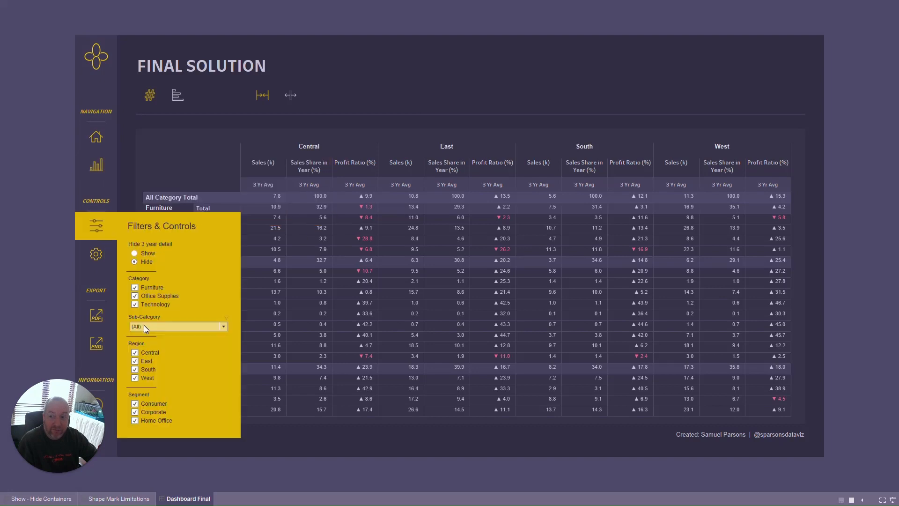
{"action": "left_click", "coordinate": [96, 226]}
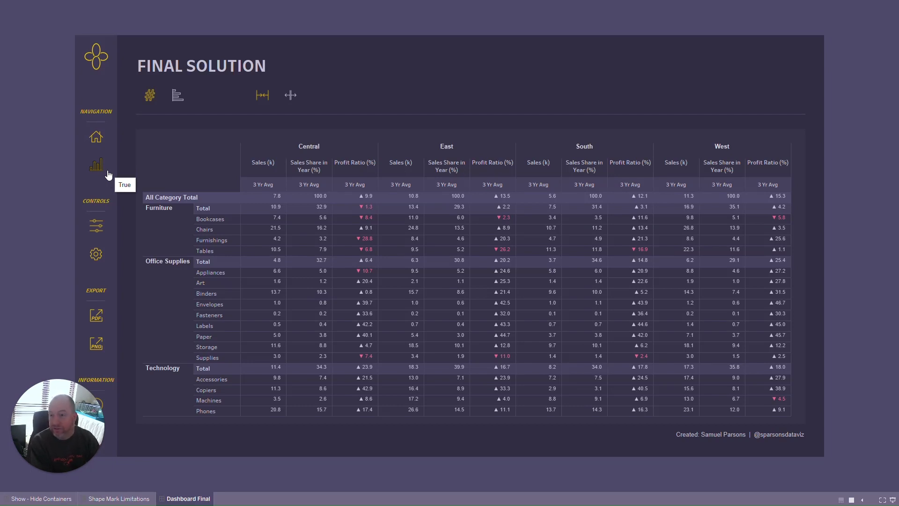
{"action": "key", "text": "Escape"}
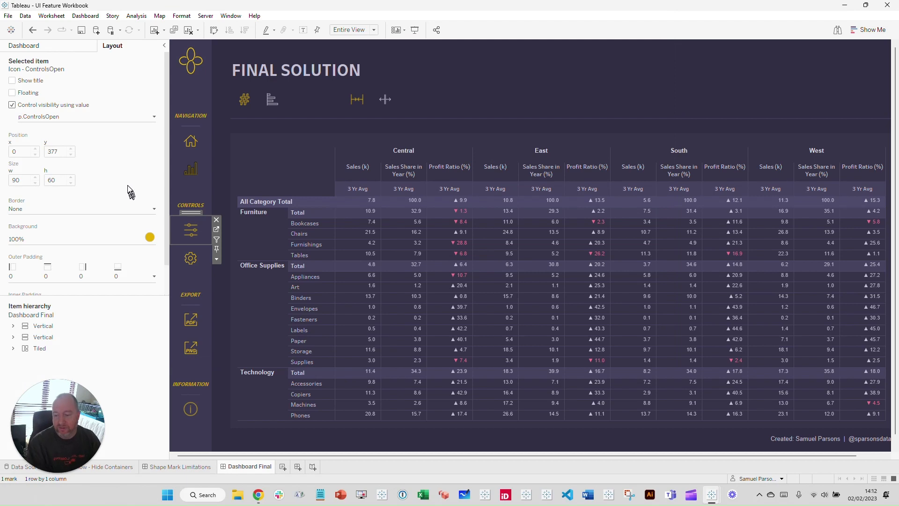
Step: Select the Available Dashboards icon on Dashboard Final and test toggling its list open and closed in edit mode
{"action": "left_click", "coordinate": [205, 167]}
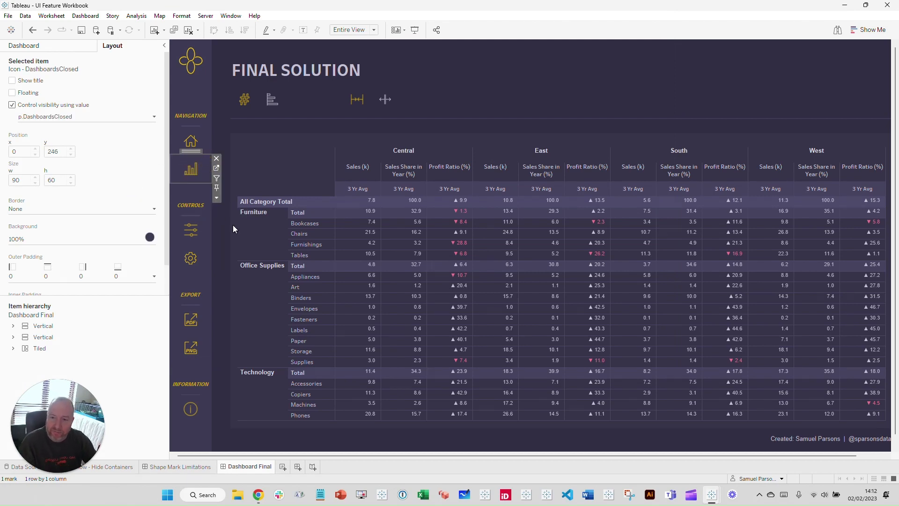
{"action": "left_click", "coordinate": [193, 176]}
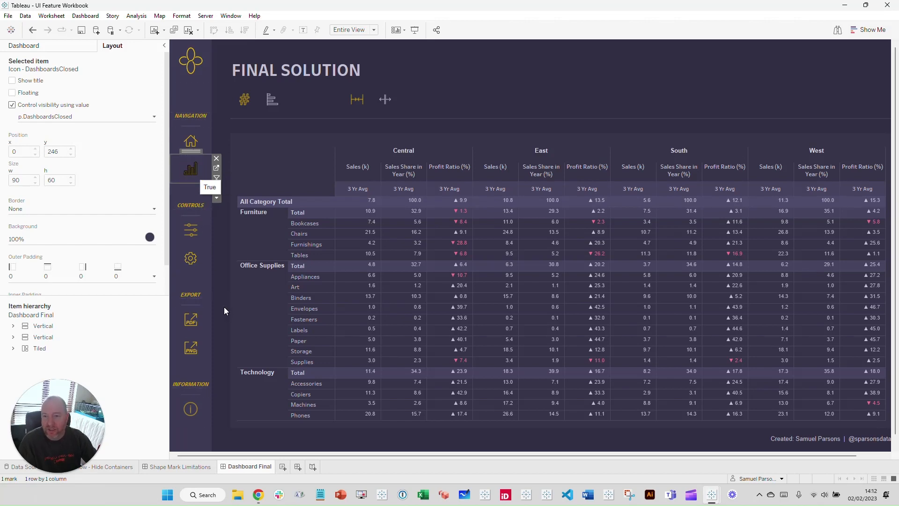
{"action": "left_click", "coordinate": [189, 178]}
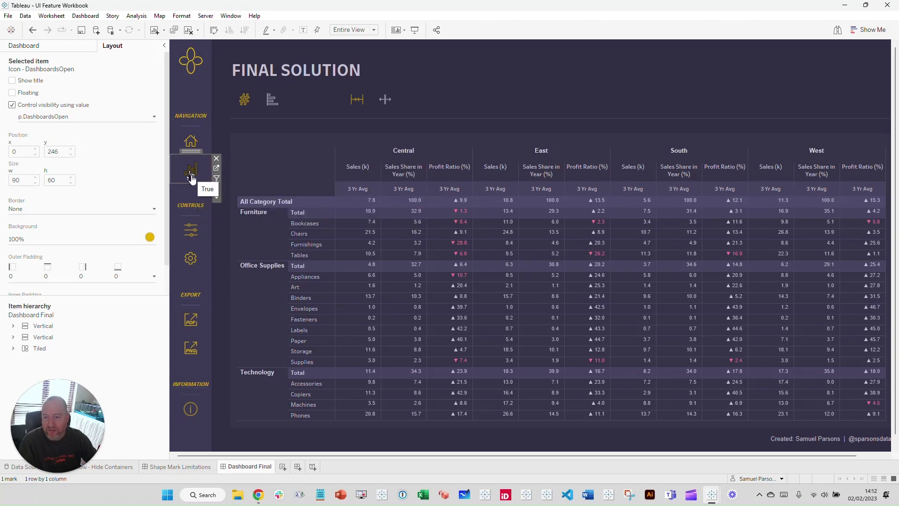
Step: Expand the Tiled container in the item hierarchy and locate the Available Dashboards icon sheets within it
{"action": "left_click", "coordinate": [13, 348]}
{"action": "left_click", "coordinate": [55, 359]}
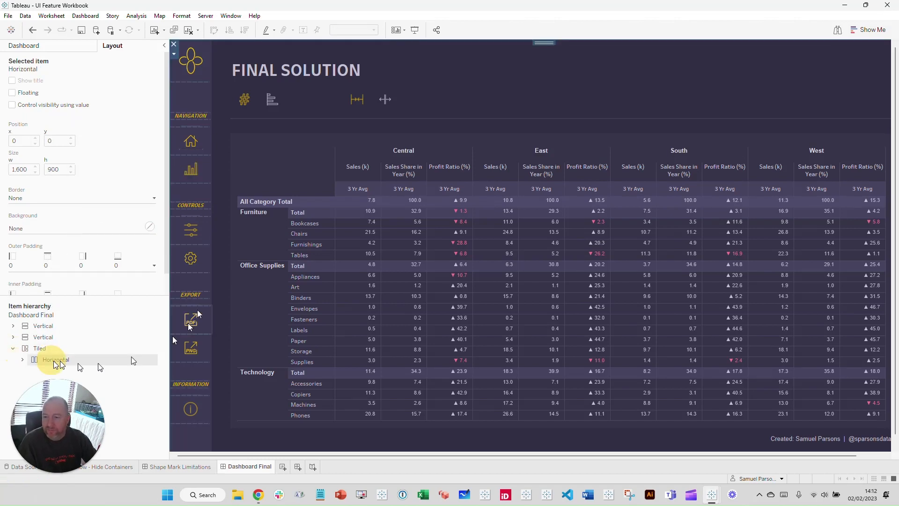
{"action": "left_click", "coordinate": [204, 164]}
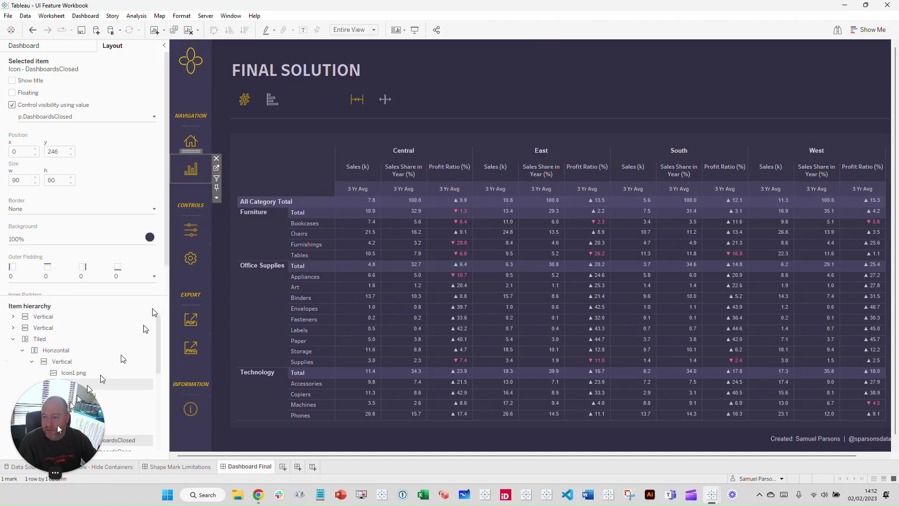
{"action": "scroll", "coordinate": [110, 330], "scroll_direction": "down", "scroll_amount": 3}
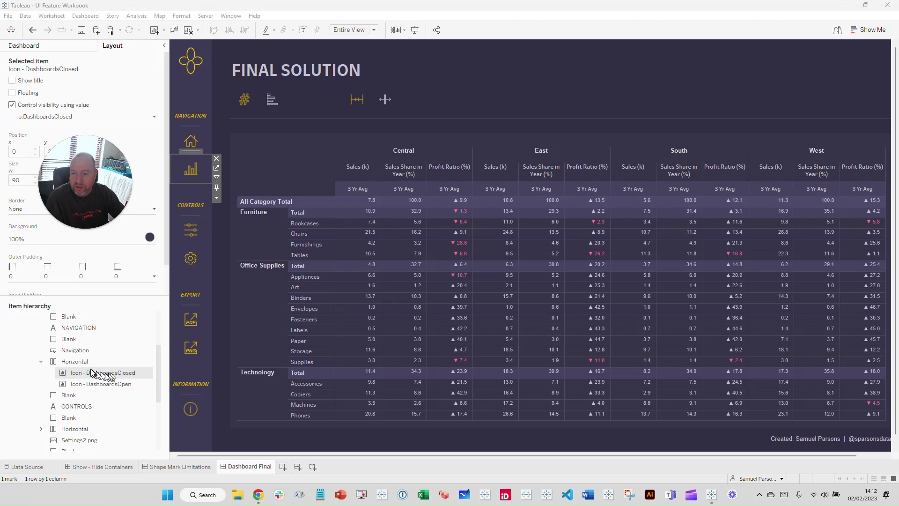
Step: Inspect the Horizontal container that holds Icon - DashboardsClosed and Icon - DashboardsOpen, along with each sheet's layout settings
{"action": "left_click", "coordinate": [75, 362]}
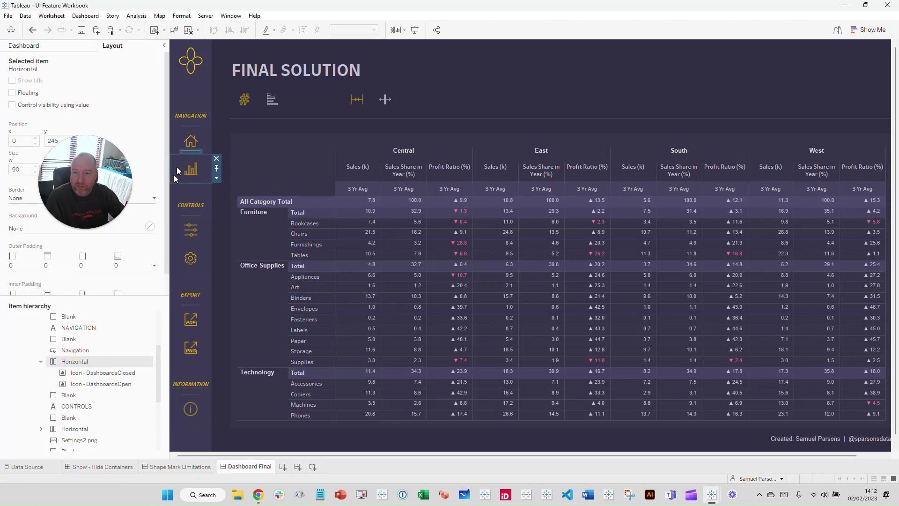
{"action": "left_click", "coordinate": [108, 385]}
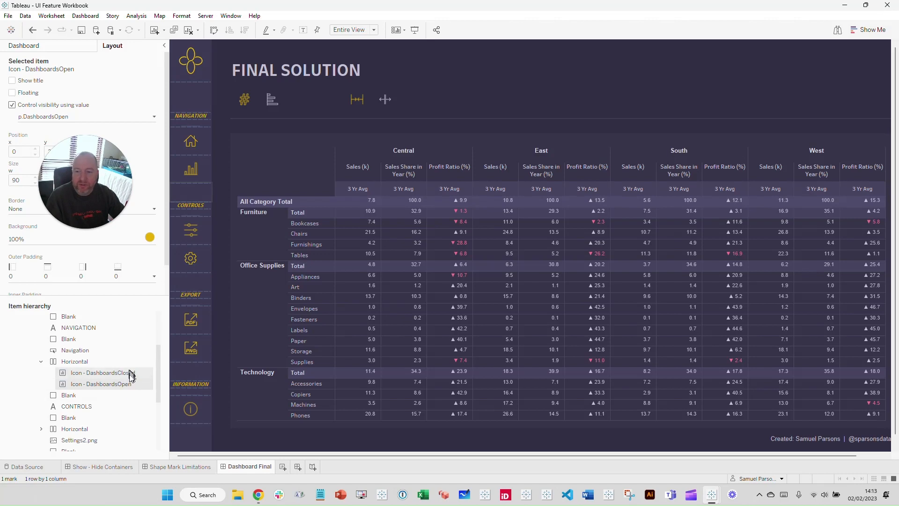
{"action": "left_click", "coordinate": [74, 362]}
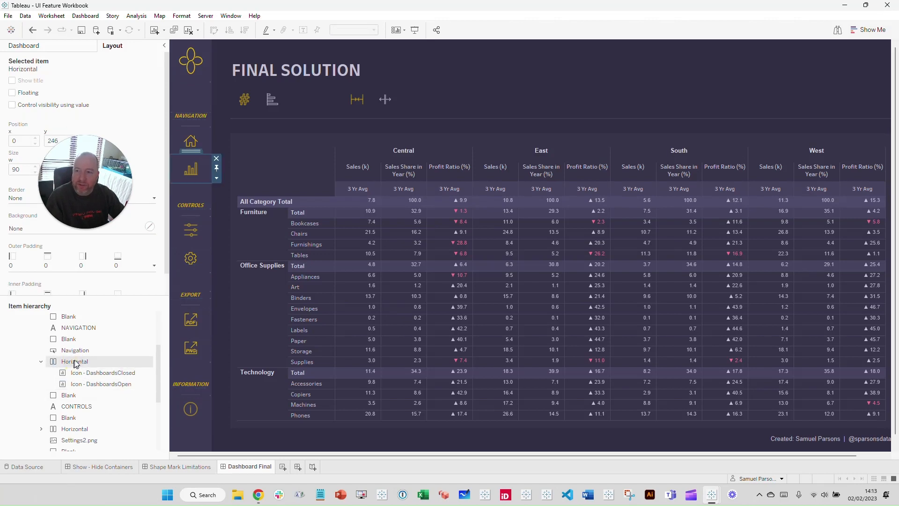
{"action": "left_click", "coordinate": [125, 373]}
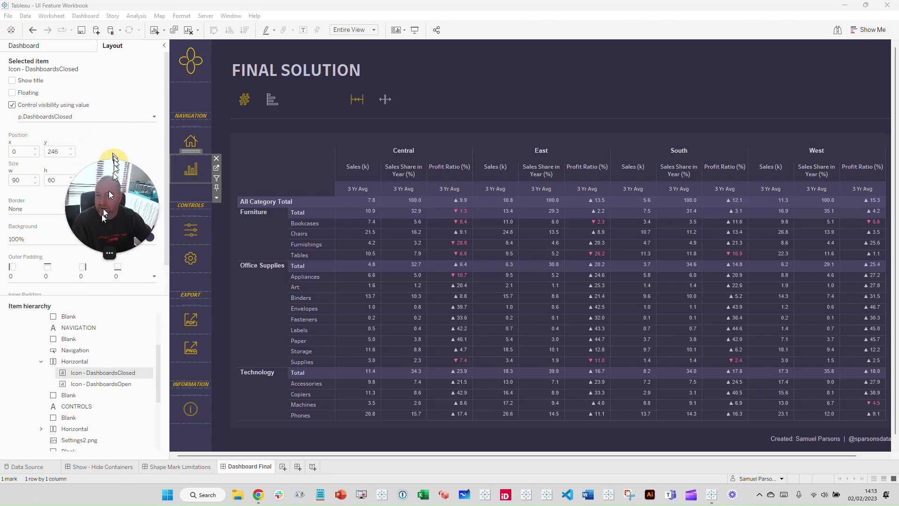
Step: With the Available Dashboards list open, compare the visibility parameter and background of Icon - DashboardsClosed and Icon - DashboardsOpen
{"action": "left_click_drag", "start_coordinate": [113, 172], "coordinate": [824, 41]}
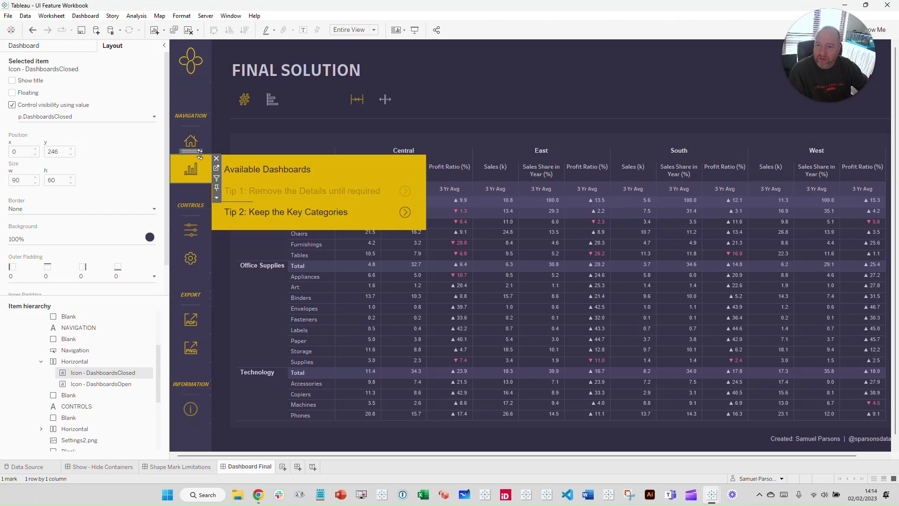
{"action": "left_click", "coordinate": [133, 385]}
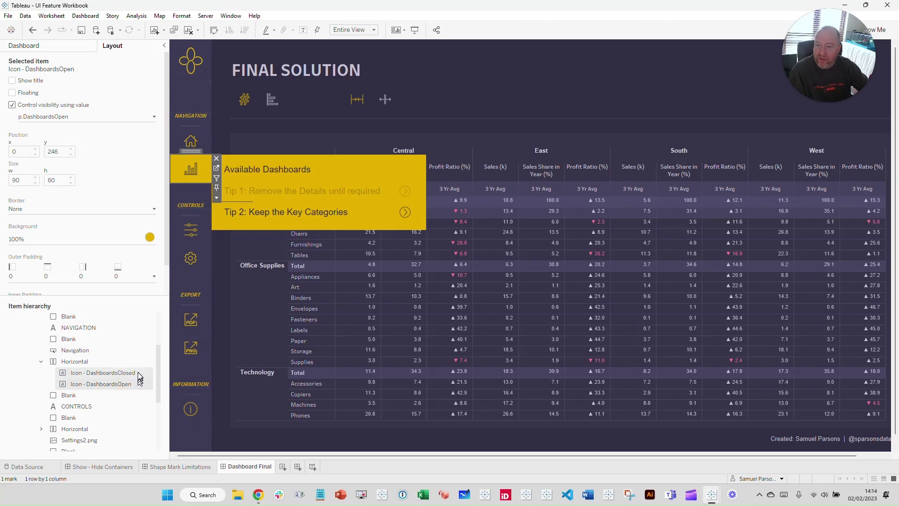
{"action": "left_click", "coordinate": [136, 373]}
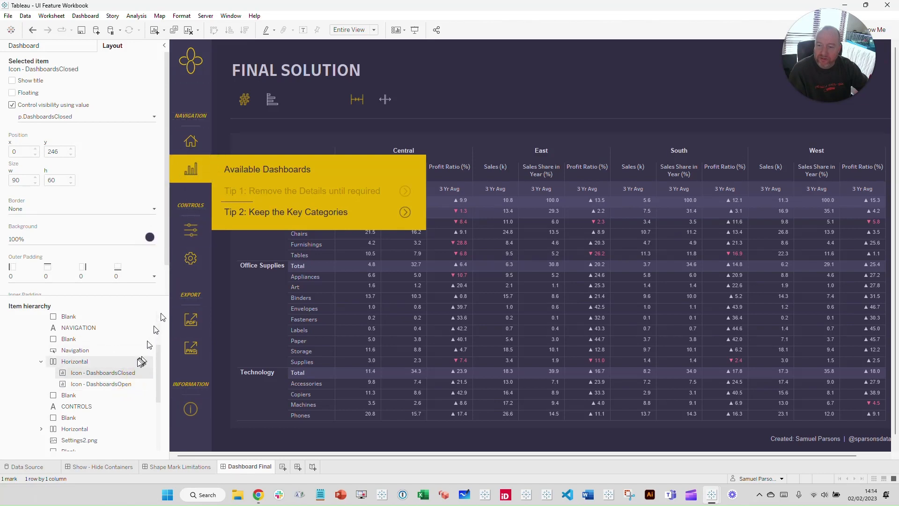
{"action": "left_click", "coordinate": [139, 387]}
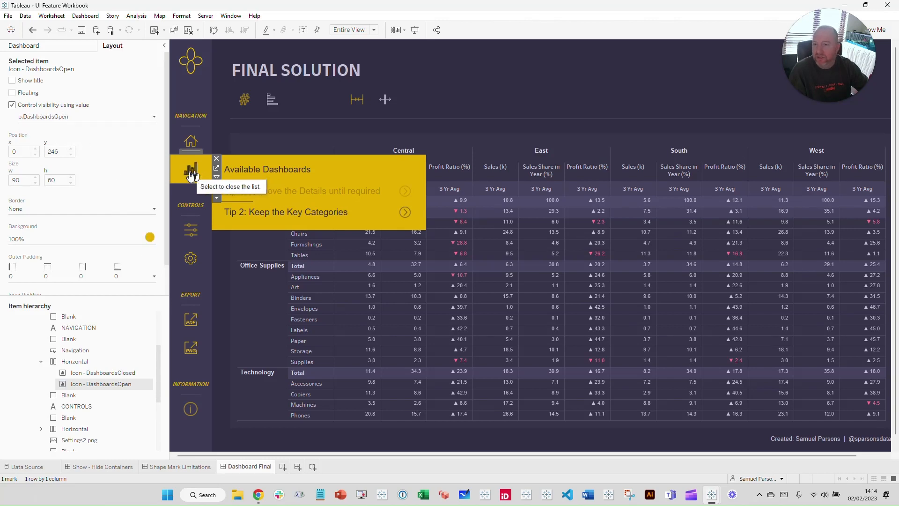
{"action": "left_click", "coordinate": [136, 373]}
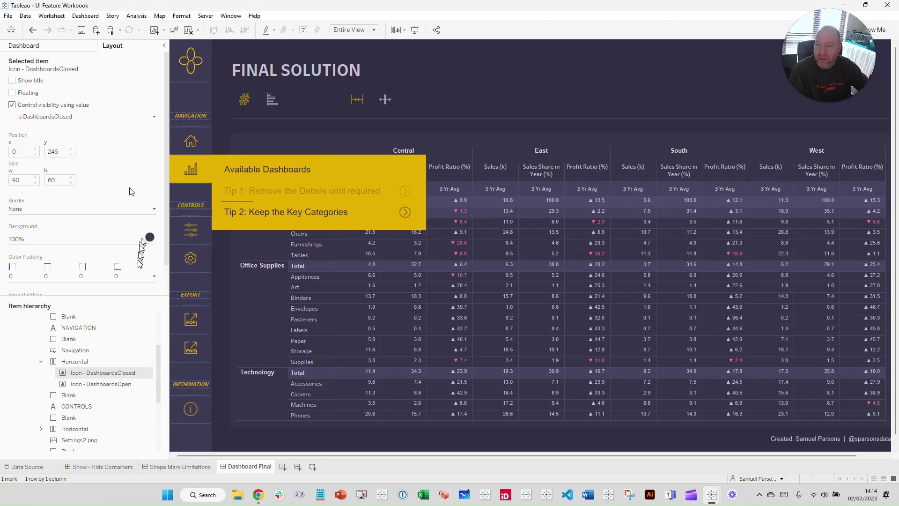
{"action": "left_click", "coordinate": [139, 384]}
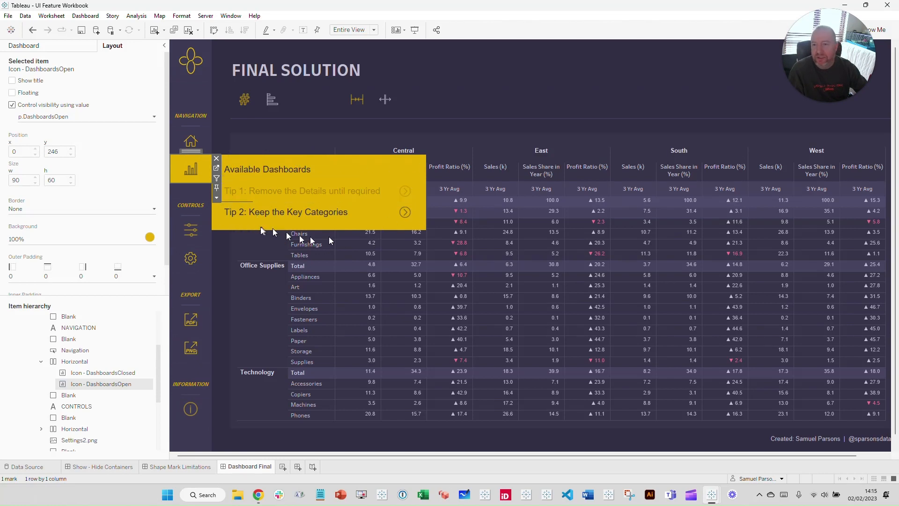
{"action": "left_click", "coordinate": [104, 372]}
{"action": "left_click", "coordinate": [117, 381]}
{"action": "left_click", "coordinate": [125, 372]}
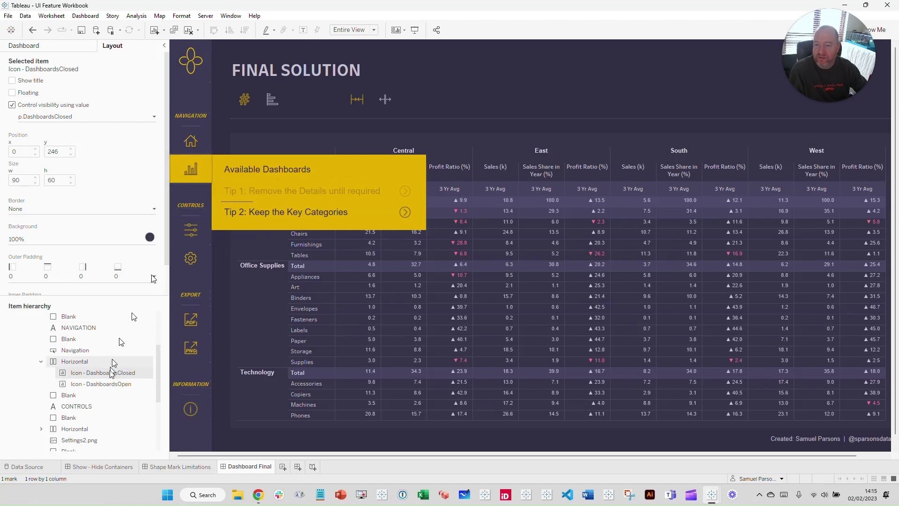
{"action": "left_click", "coordinate": [117, 384]}
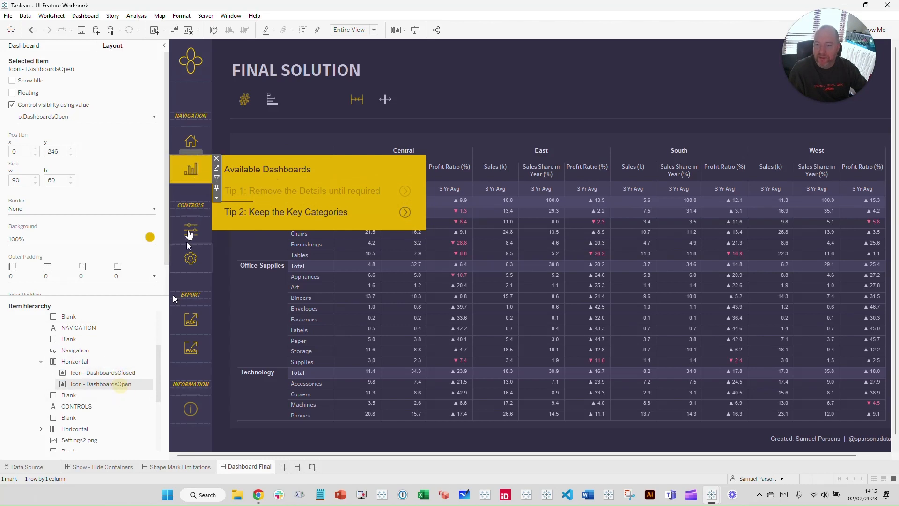
Step: Go to the Icon - DashboardsOpen sheet and examine the formula of the c.DashboardsLogicOpen calculation, leaving it unedited
{"action": "left_click", "coordinate": [216, 168]}
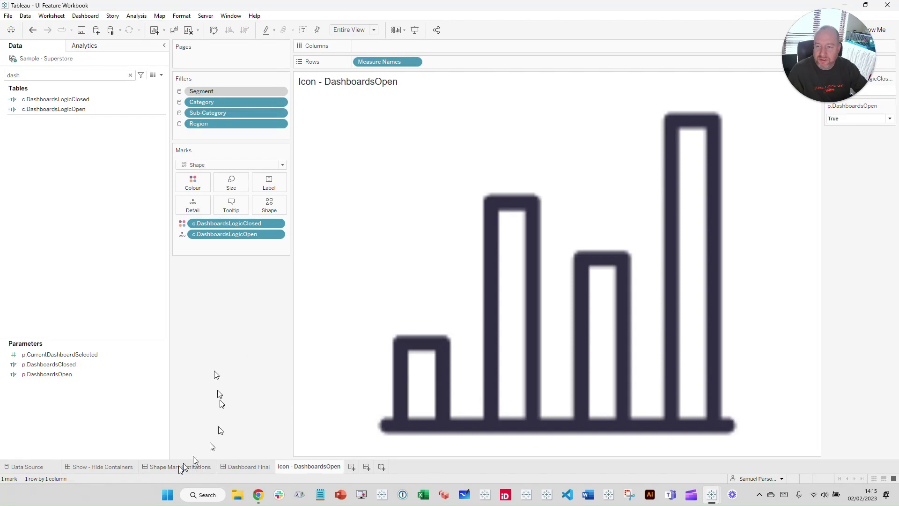
{"action": "right_click", "coordinate": [62, 110]}
{"action": "left_click", "coordinate": [100, 168]}
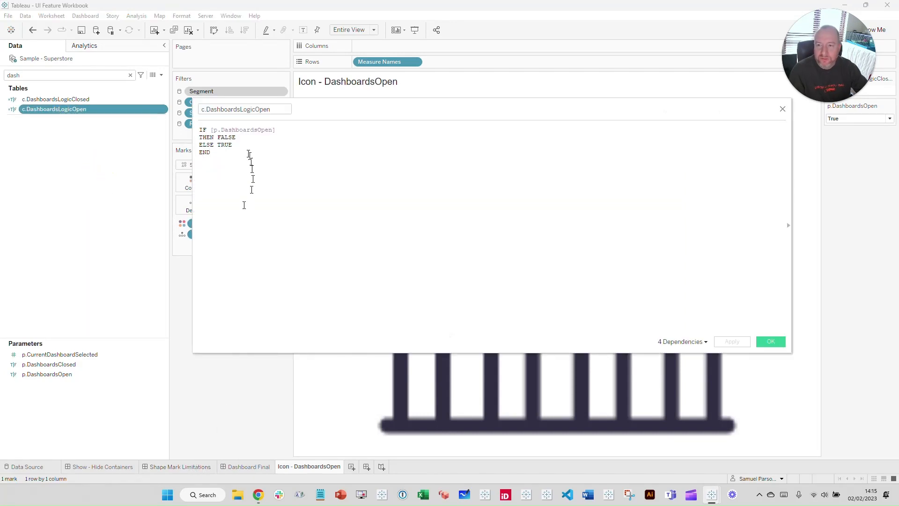
{"action": "scroll", "coordinate": [260, 139], "scroll_direction": "up", "scroll_amount": 3}
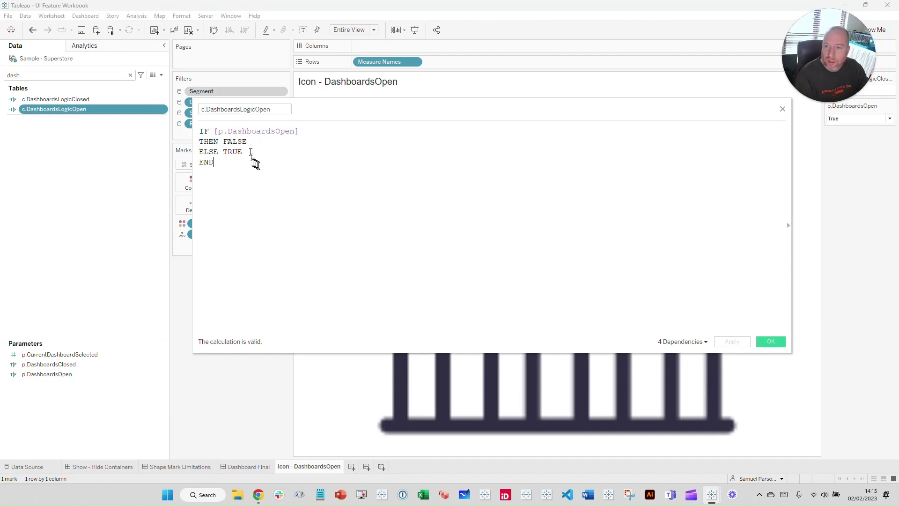
{"action": "scroll", "coordinate": [255, 163], "scroll_direction": "up", "scroll_amount": 2}
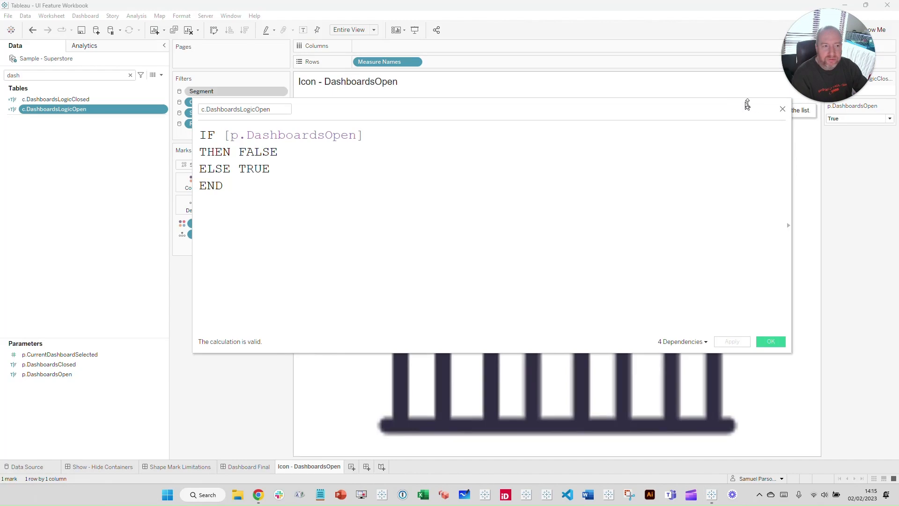
{"action": "left_click", "coordinate": [782, 109]}
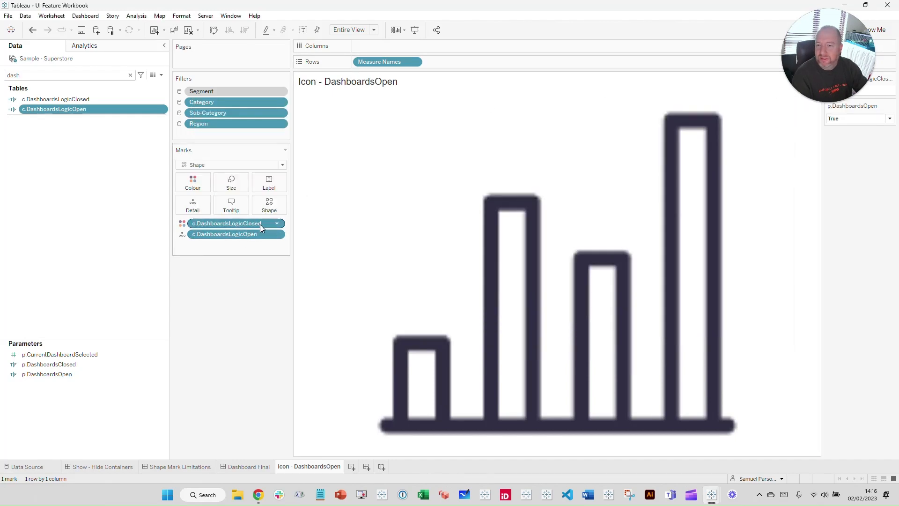
Step: Examine the formula of the c.DashboardsLogicClosed calculation and close it unedited
{"action": "right_click", "coordinate": [83, 100]}
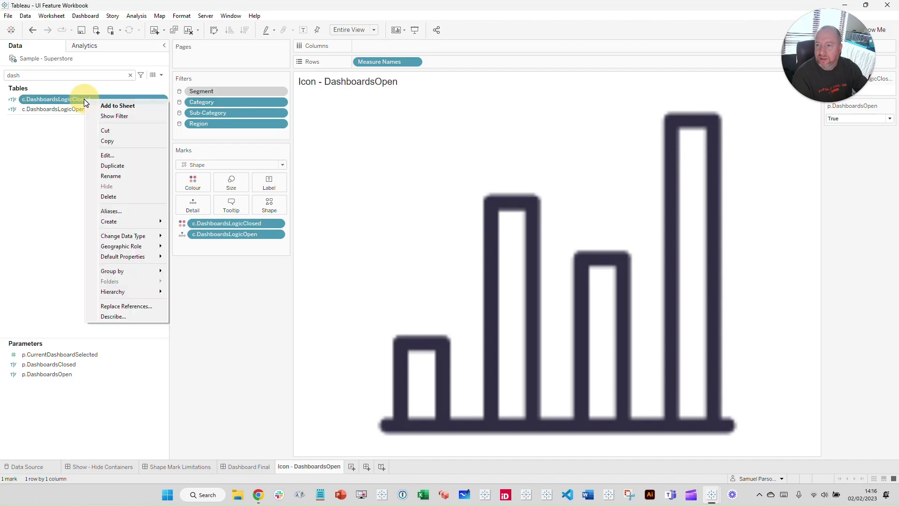
{"action": "left_click", "coordinate": [109, 155]}
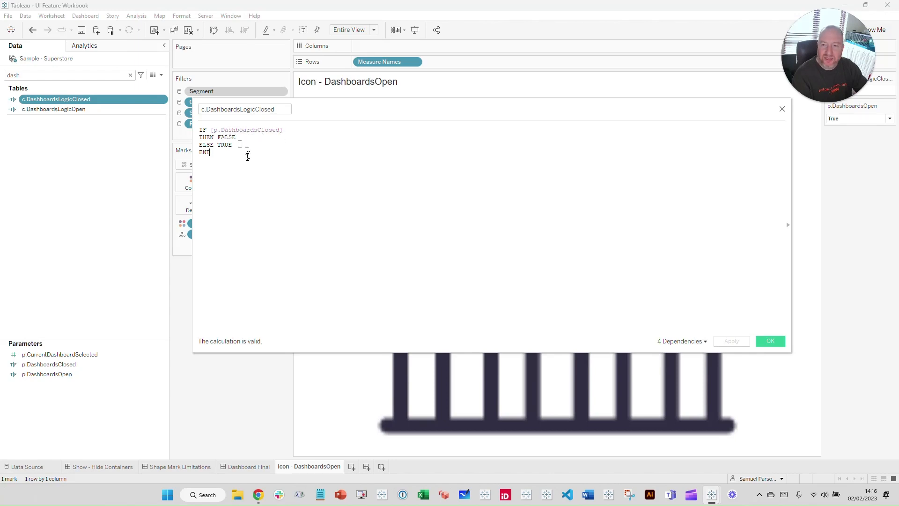
{"action": "scroll", "coordinate": [248, 156], "scroll_direction": "up", "scroll_amount": 4}
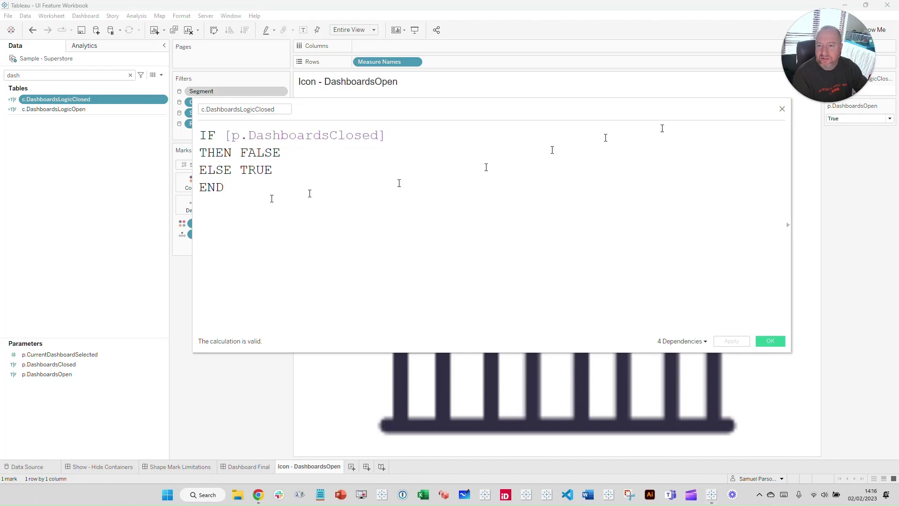
{"action": "left_click_drag", "start_coordinate": [672, 113], "coordinate": [615, 120]}
{"action": "left_click", "coordinate": [725, 117]}
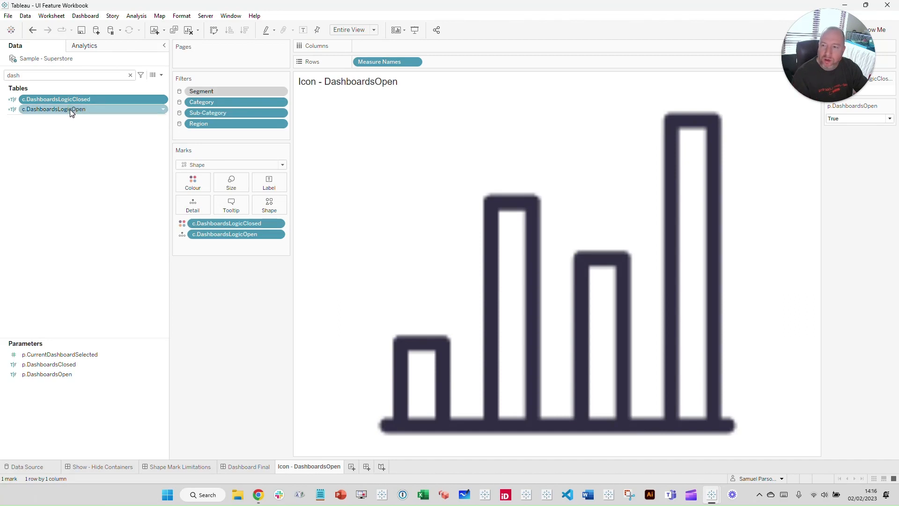
Step: Examine the data type and current value of the p.DashboardsClosed parameter, followed by those of p.DashboardsOpen
{"action": "right_click", "coordinate": [75, 365]}
{"action": "left_click", "coordinate": [98, 251]}
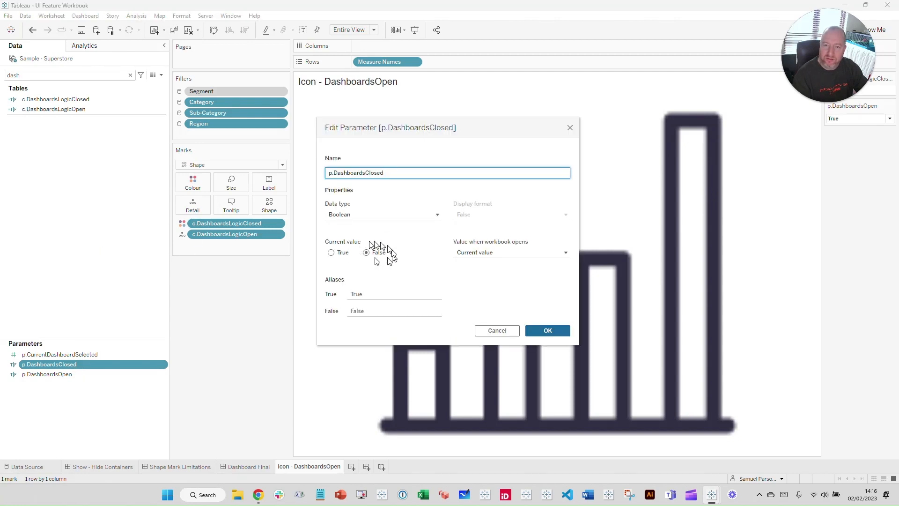
{"action": "left_click", "coordinate": [570, 127]}
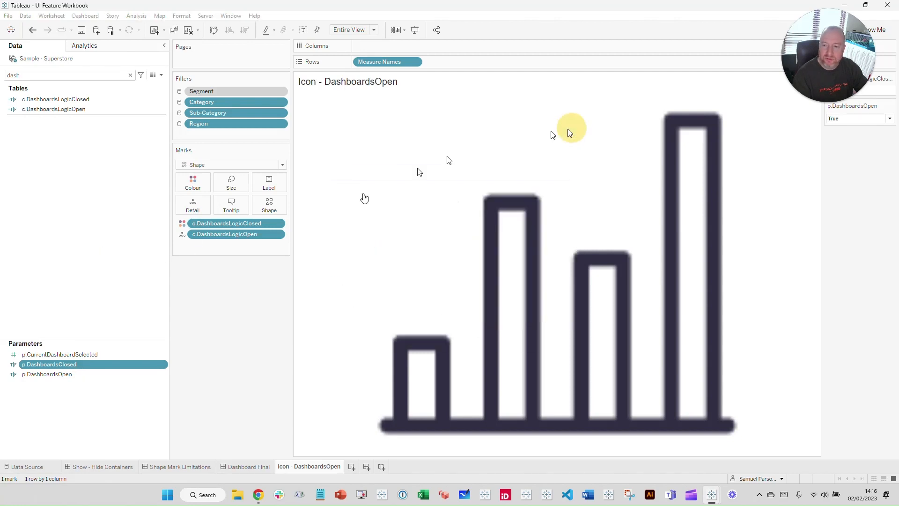
{"action": "right_click", "coordinate": [88, 374]}
{"action": "left_click", "coordinate": [124, 260]}
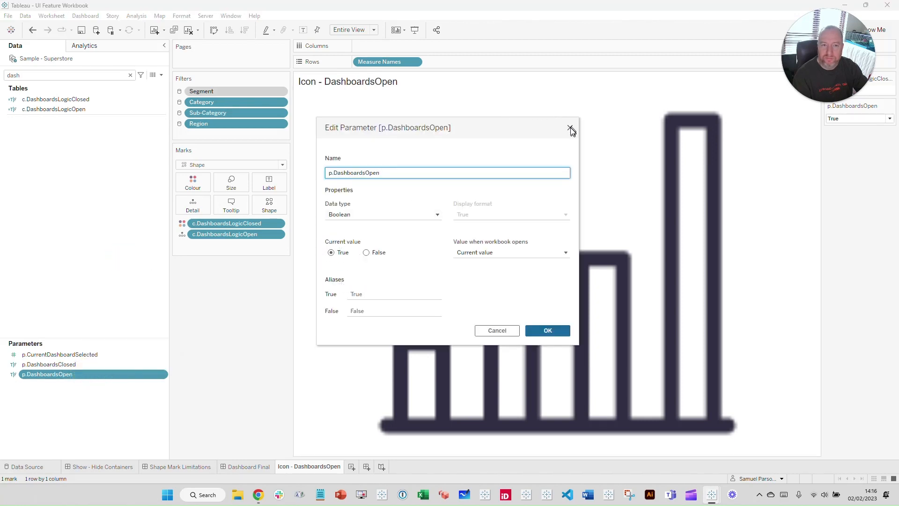
Step: Return to Dashboard Final and list only this sheet's actions, enlarging the list to show full names and moving it off the menu
{"action": "left_click", "coordinate": [569, 128]}
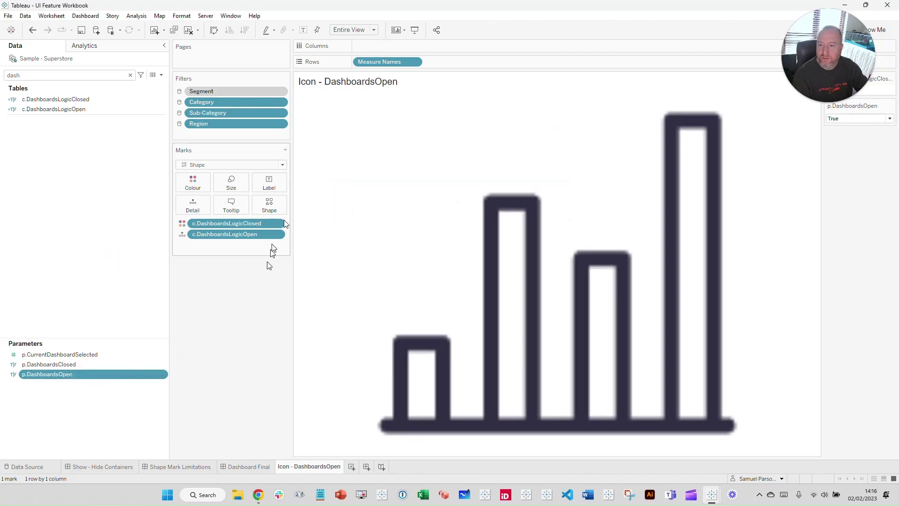
{"action": "left_click", "coordinate": [240, 466]}
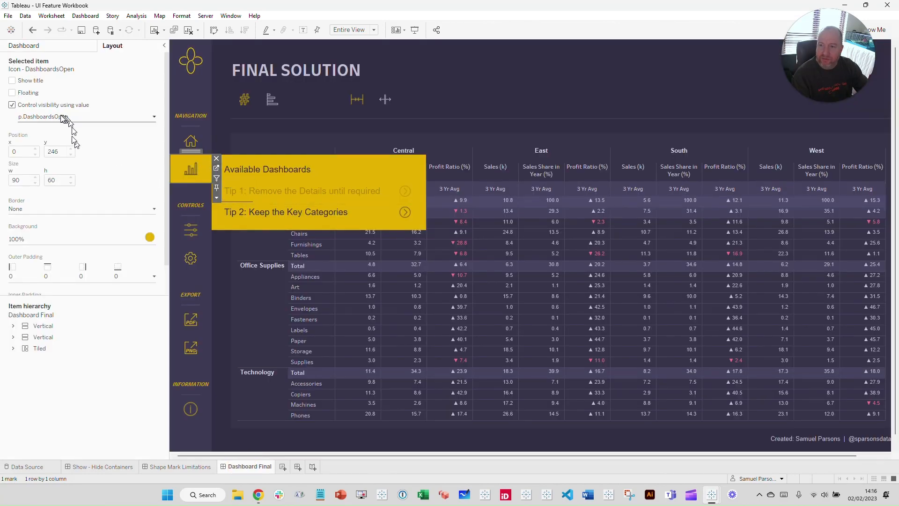
{"action": "left_click", "coordinate": [86, 17]}
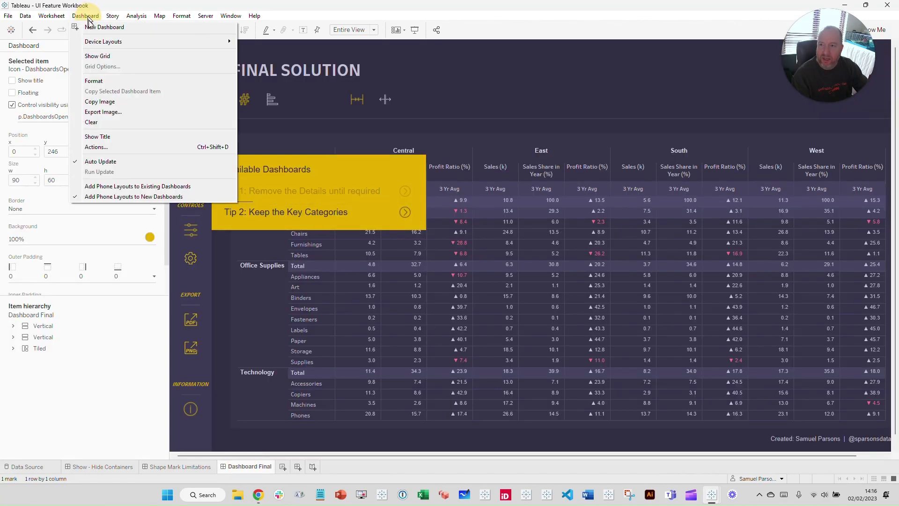
{"action": "left_click", "coordinate": [116, 146]}
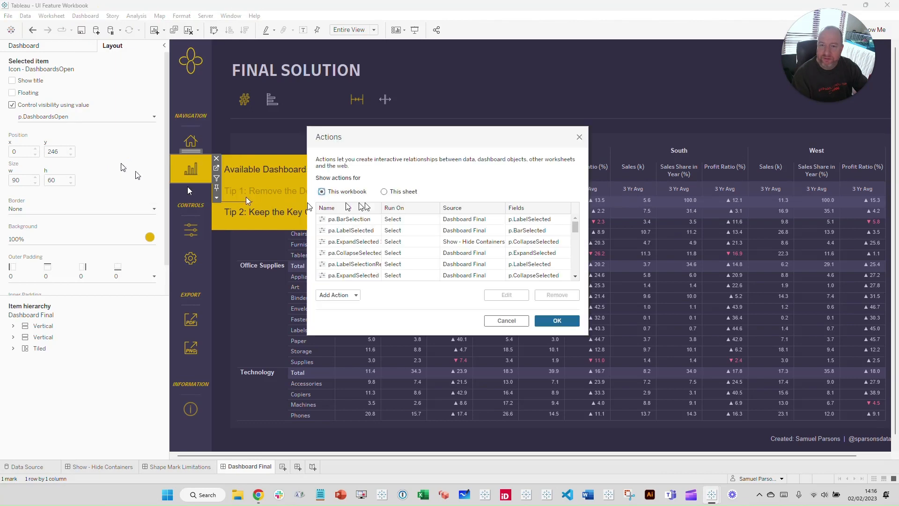
{"action": "left_click", "coordinate": [384, 191]}
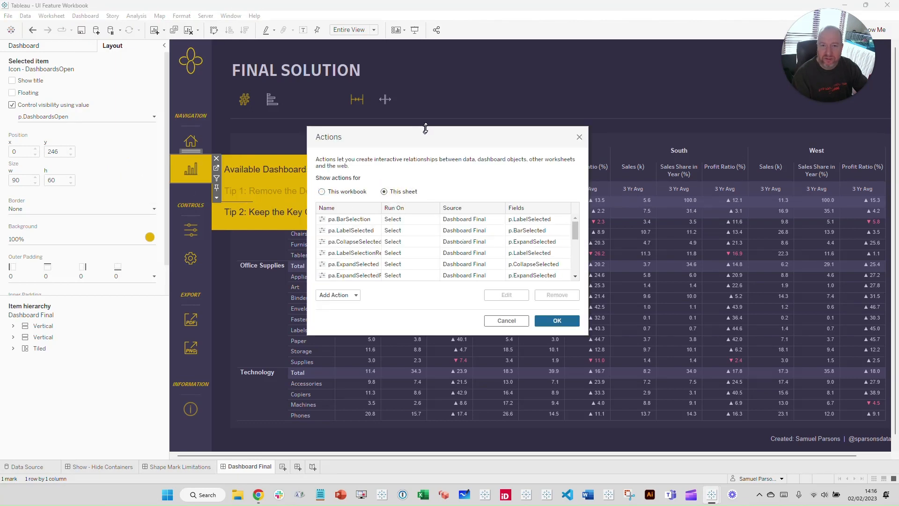
{"action": "left_click_drag", "start_coordinate": [425, 129], "coordinate": [418, 32]}
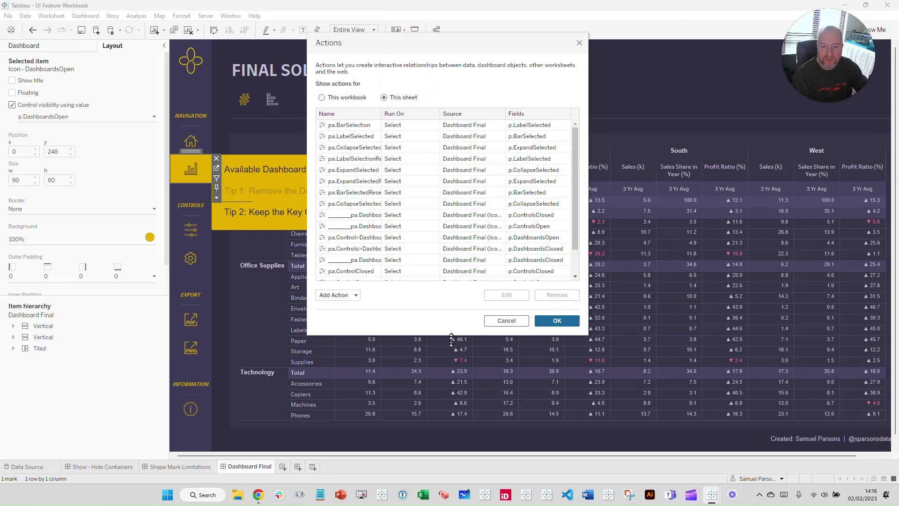
{"action": "left_click_drag", "start_coordinate": [455, 336], "coordinate": [459, 442]}
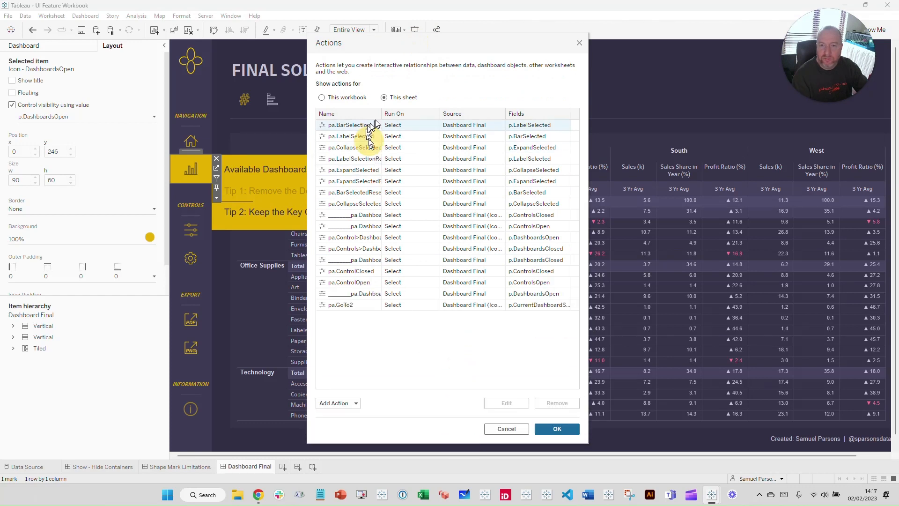
{"action": "left_click_drag", "start_coordinate": [381, 110], "coordinate": [464, 114]}
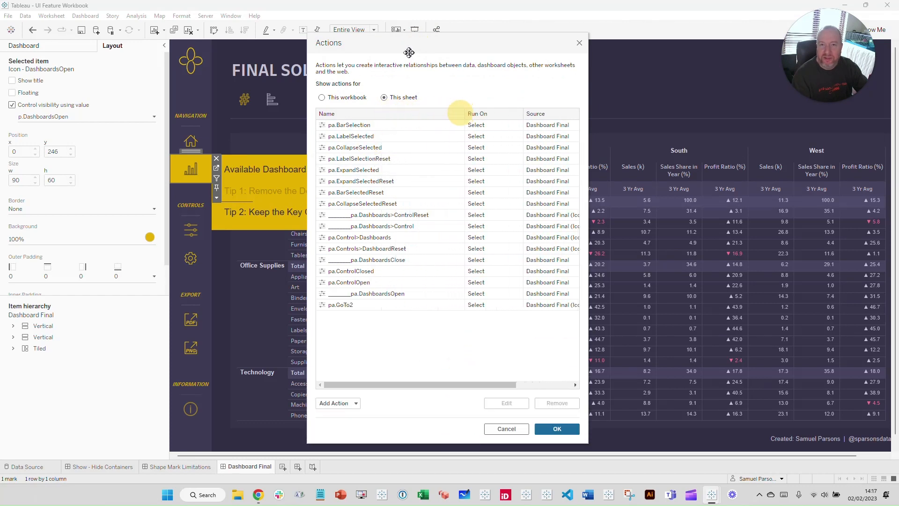
{"action": "left_click_drag", "start_coordinate": [411, 50], "coordinate": [554, 48]}
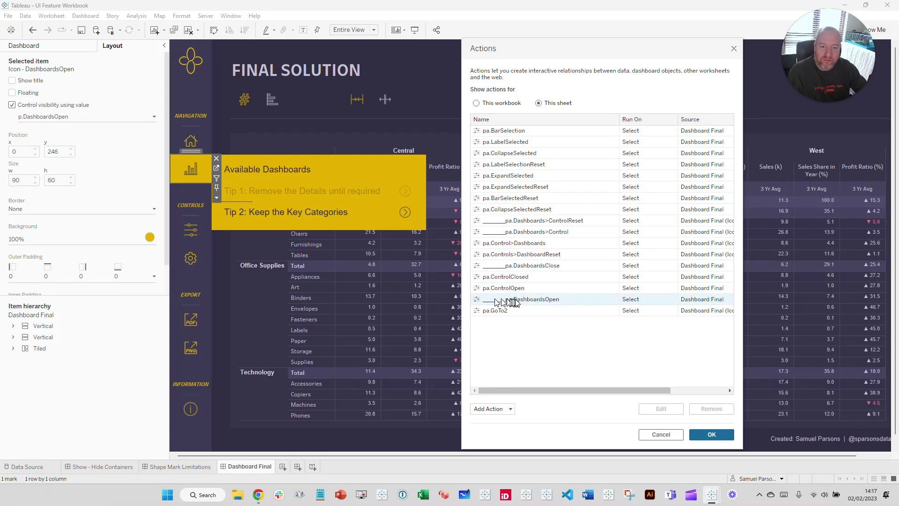
Step: Examine the source sheets, target parameter and source field of the pa.DashboardsOpen parameter action, leaving it unedited
{"action": "left_click", "coordinate": [546, 302]}
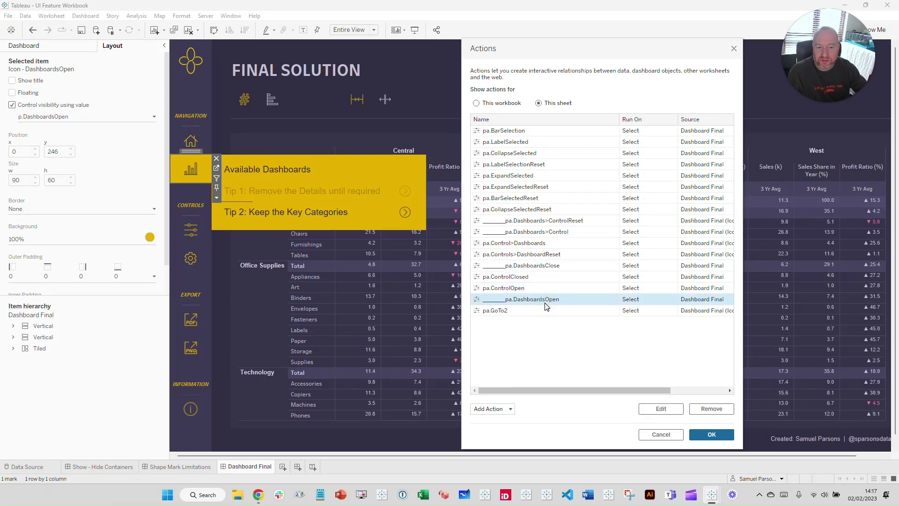
{"action": "left_click", "coordinate": [645, 405]}
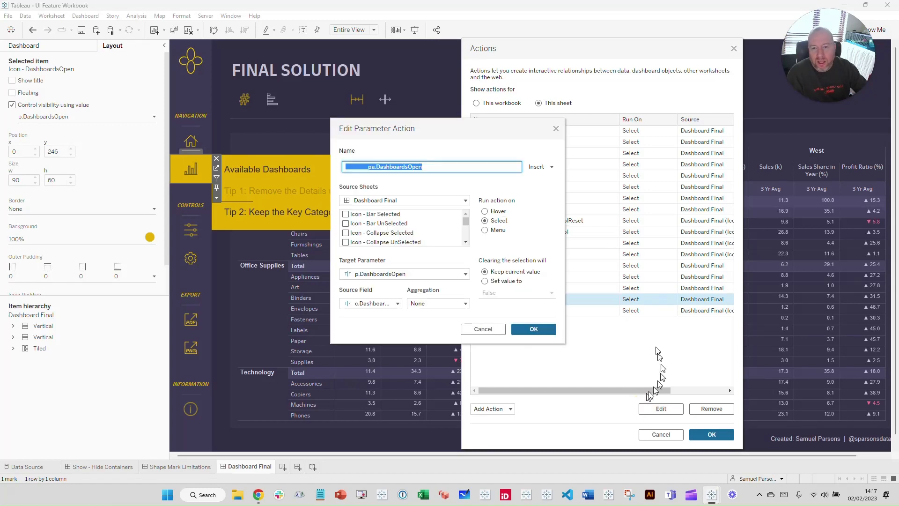
{"action": "left_click", "coordinate": [465, 241]}
{"action": "left_click", "coordinate": [464, 242]}
{"action": "left_click", "coordinate": [465, 241]}
{"action": "left_click", "coordinate": [466, 214]}
{"action": "left_click", "coordinate": [466, 214]}
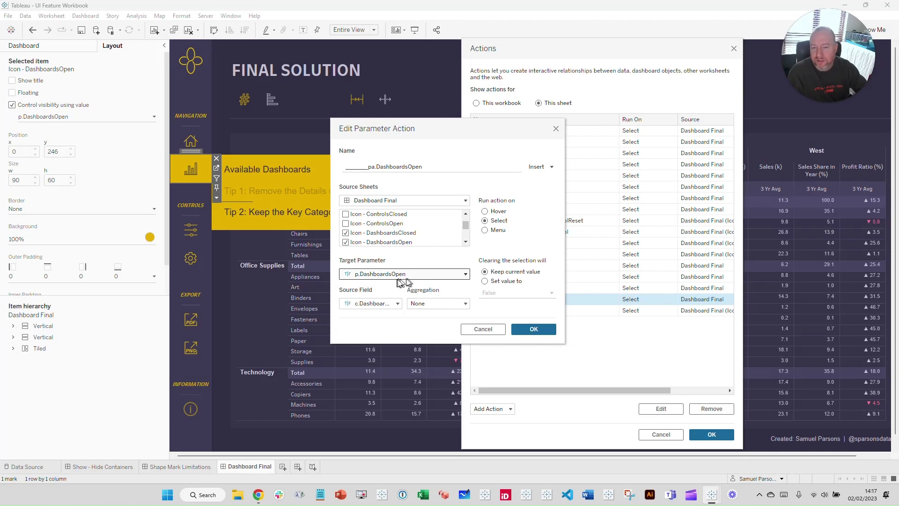
{"action": "left_click", "coordinate": [394, 303]}
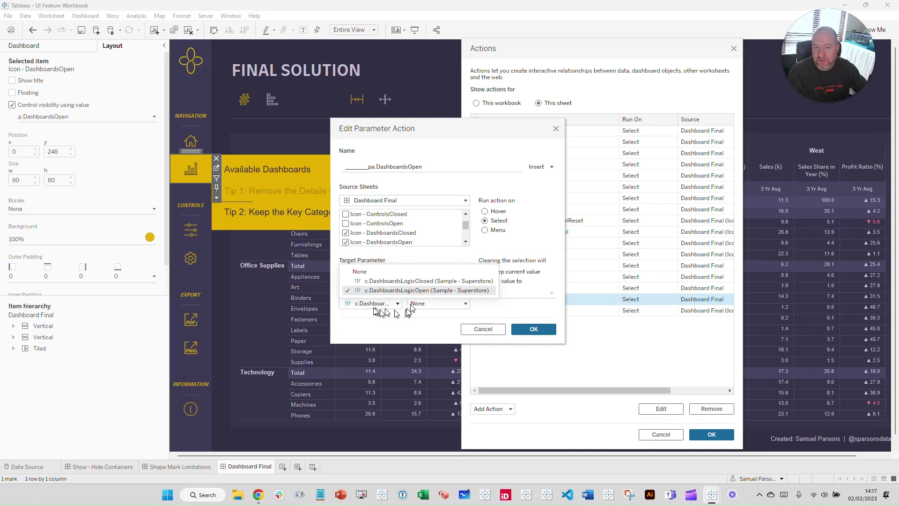
{"action": "left_click", "coordinate": [426, 257]}
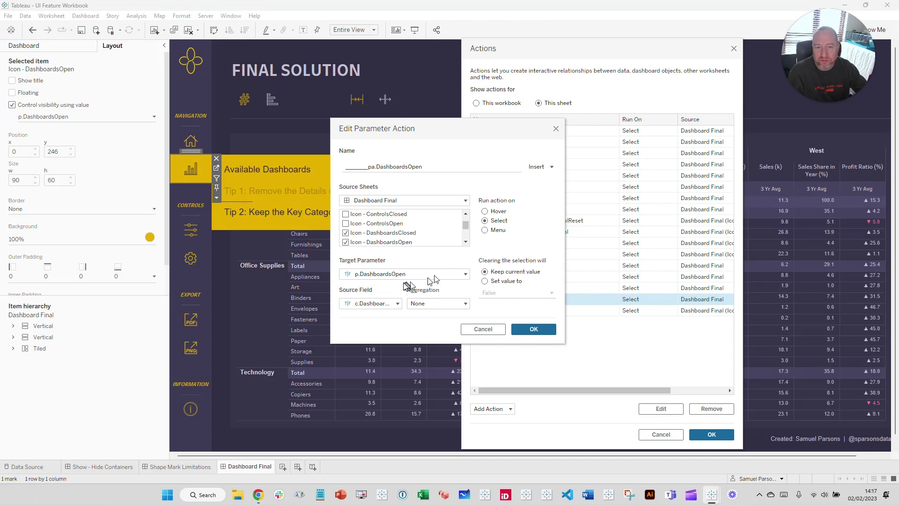
{"action": "left_click", "coordinate": [559, 129]}
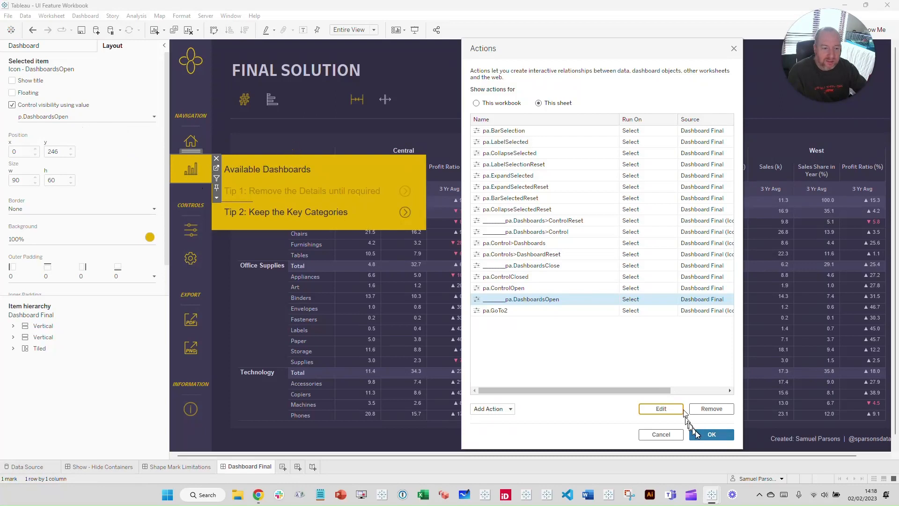
{"action": "left_click", "coordinate": [709, 435]}
Step: Check the visibility parameters of the Available Dashboards container and its open icon, and list only this sheet's actions with readable names
{"action": "left_click", "coordinate": [312, 159]}
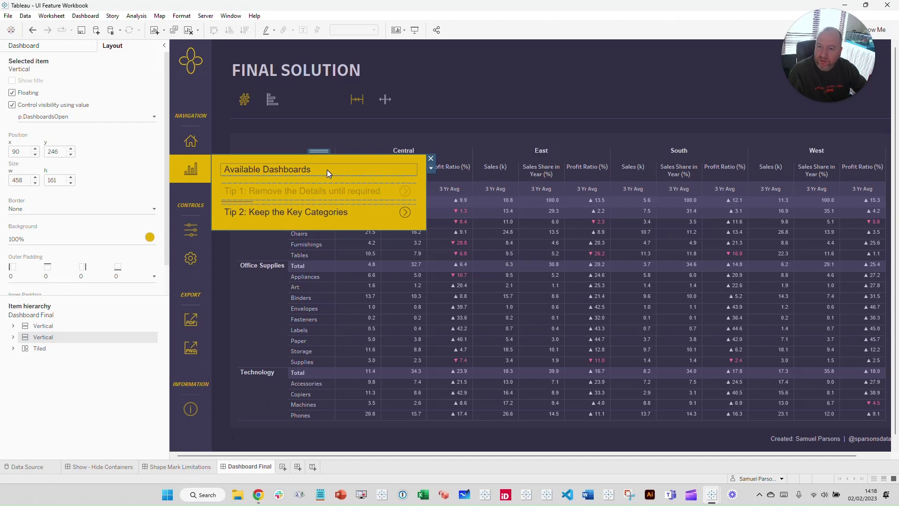
{"action": "left_click", "coordinate": [187, 161]}
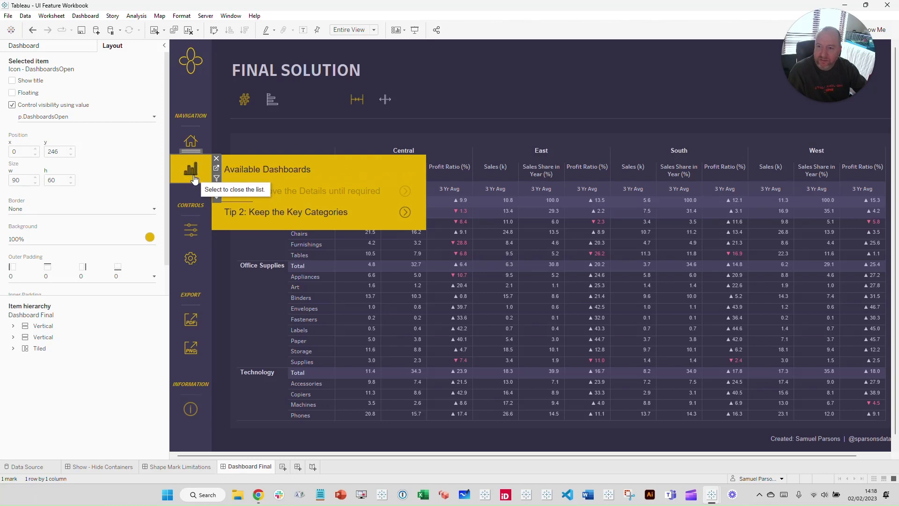
{"action": "left_click", "coordinate": [86, 16]}
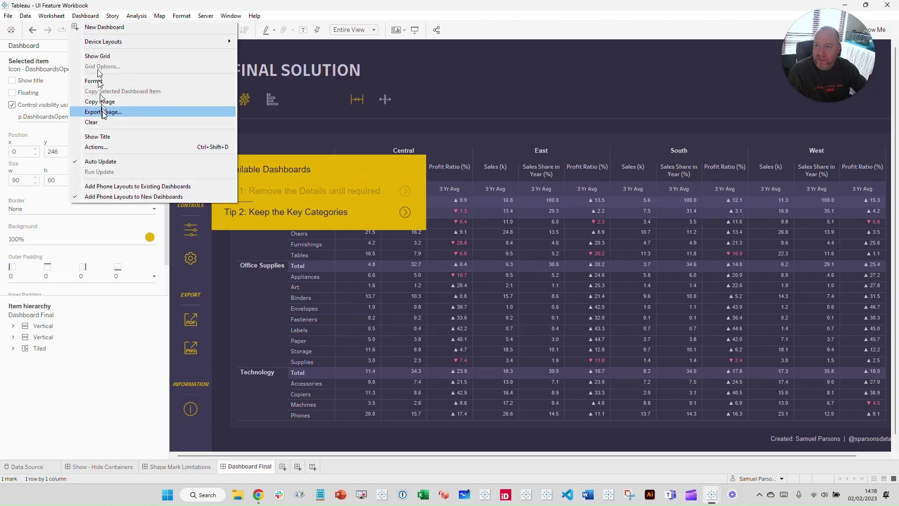
{"action": "left_click", "coordinate": [96, 146]}
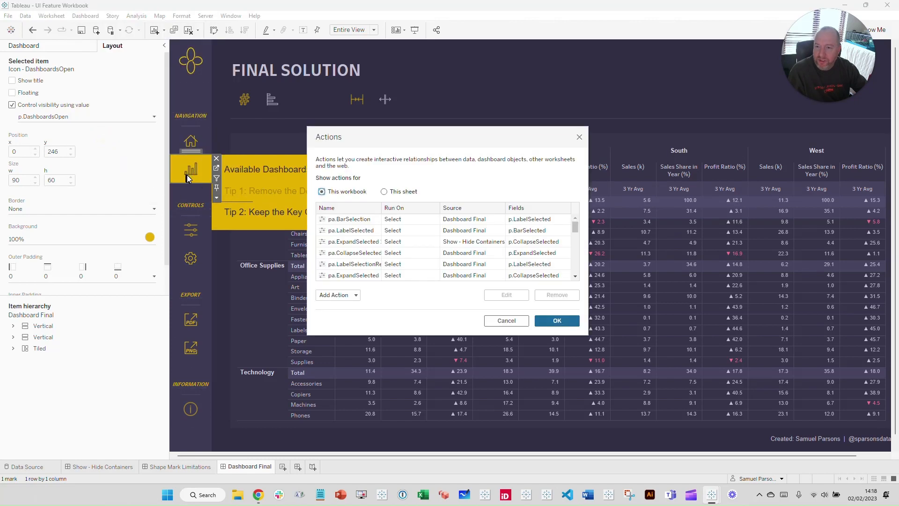
{"action": "left_click_drag", "start_coordinate": [457, 126], "coordinate": [455, 50]}
{"action": "left_click", "coordinate": [384, 116]}
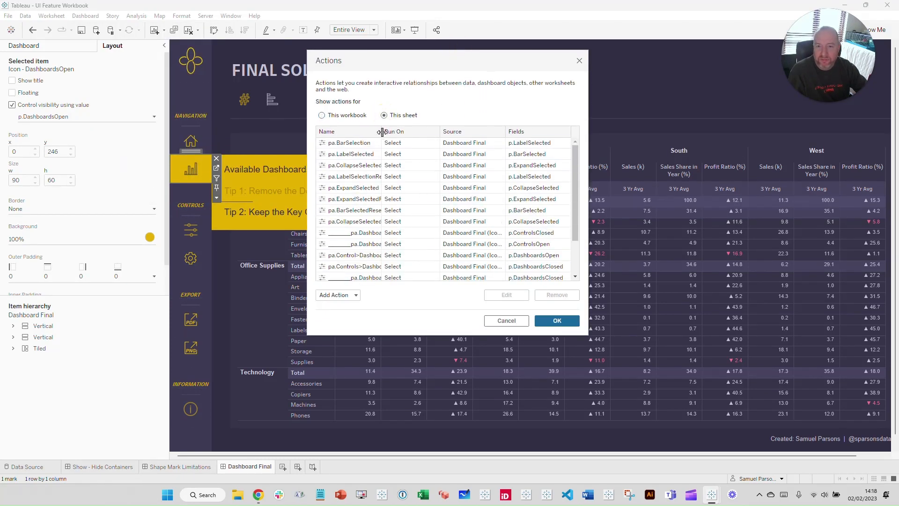
{"action": "left_click_drag", "start_coordinate": [381, 131], "coordinate": [433, 134]}
{"action": "scroll", "coordinate": [419, 225], "scroll_direction": "down", "scroll_amount": 2}
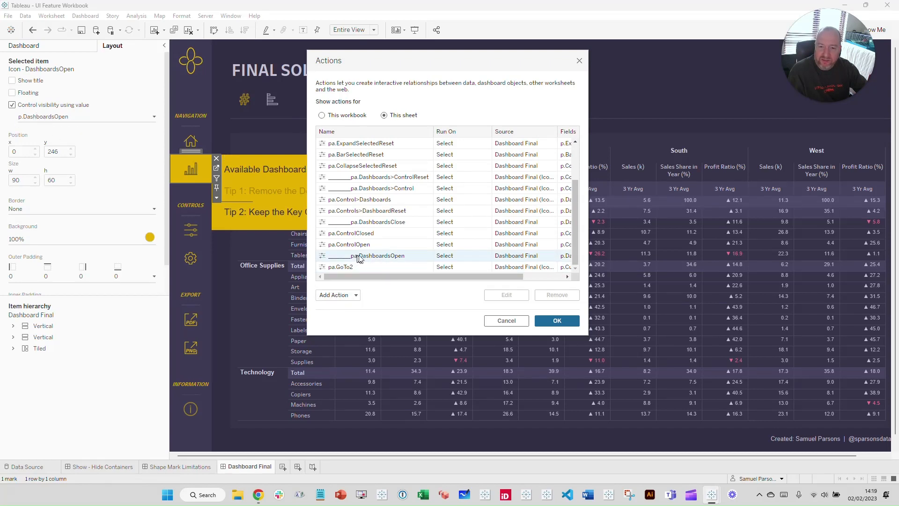
Step: Examine the target parameter and source field of the pa.DashboardsClose parameter action, keeping its settings
{"action": "left_click", "coordinate": [385, 227]}
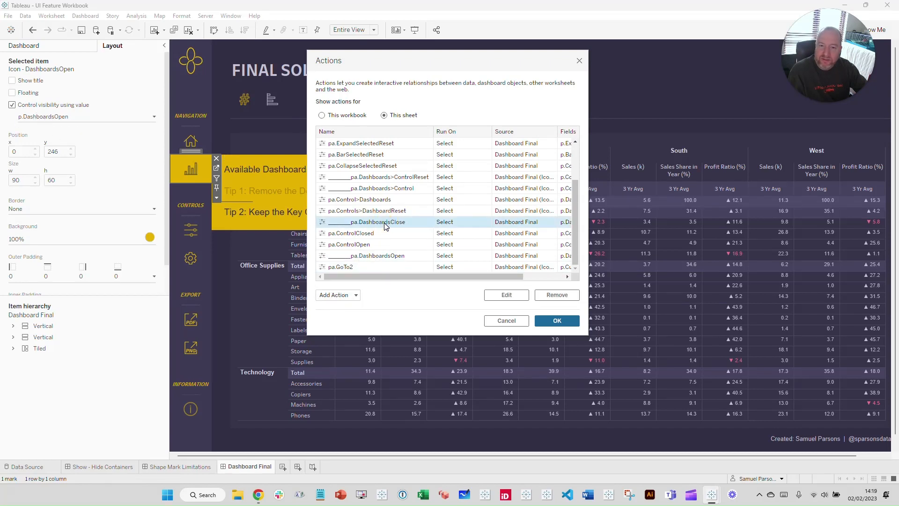
{"action": "left_click", "coordinate": [504, 296]}
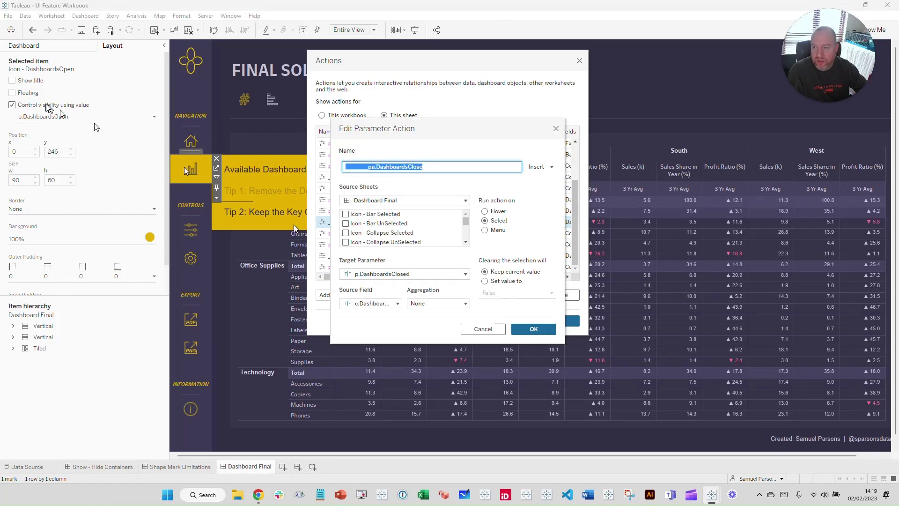
{"action": "left_click", "coordinate": [398, 303]}
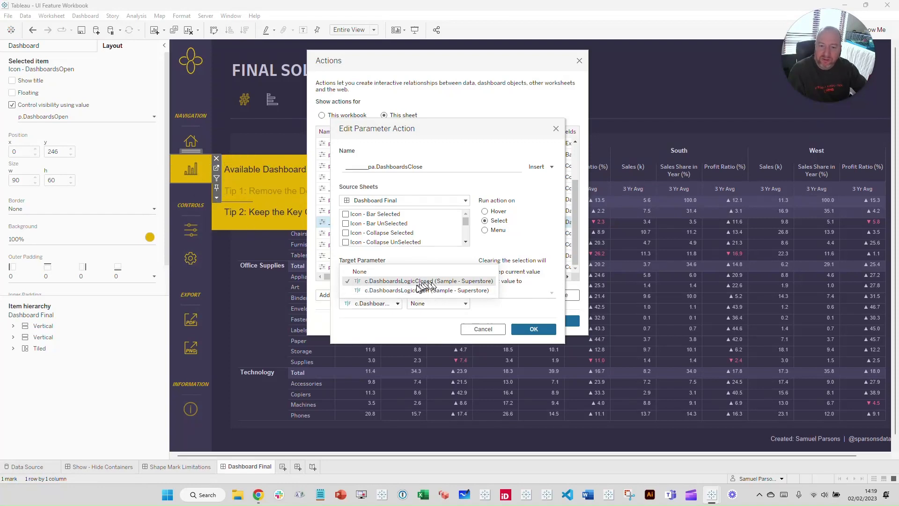
{"action": "left_click", "coordinate": [424, 262]}
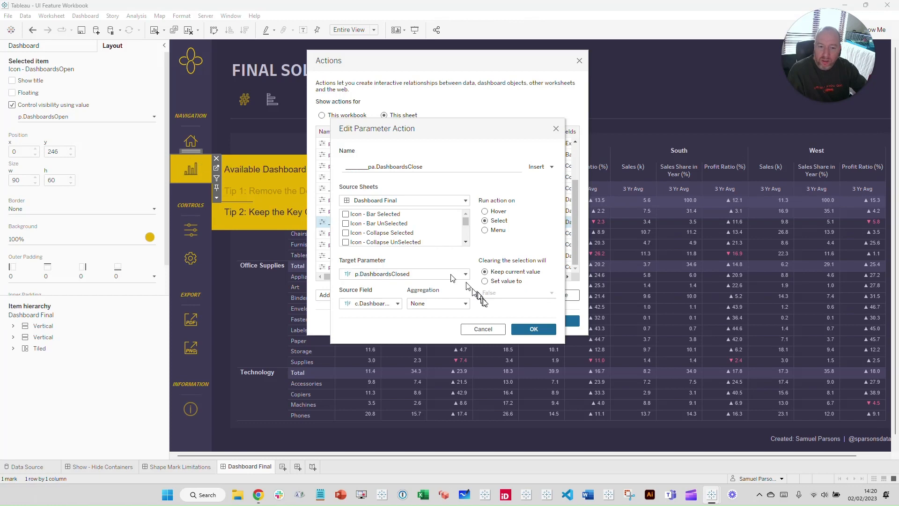
{"action": "left_click", "coordinate": [533, 329]}
{"action": "left_click", "coordinate": [569, 321]}
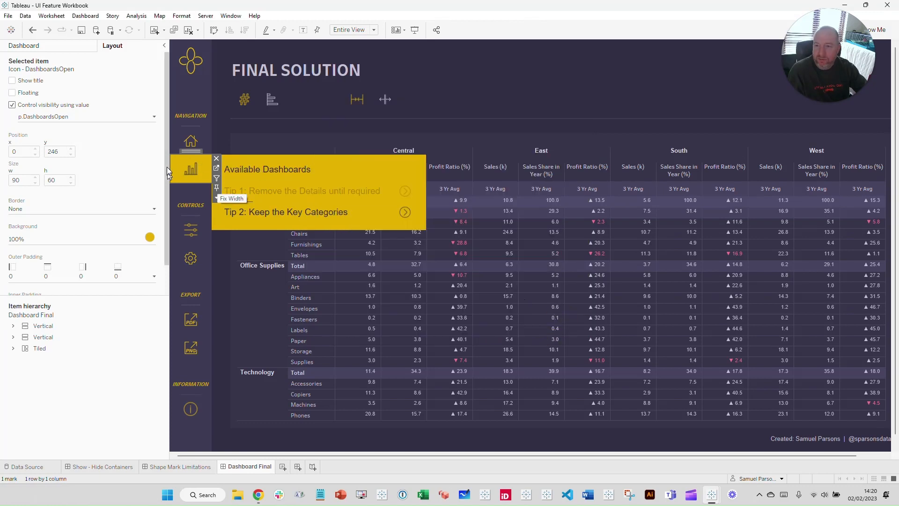
Step: Test the chart icon by closing and reopening the Available Dashboards list twice, checking the visibility parameter of the icon shown
{"action": "left_click", "coordinate": [191, 170]}
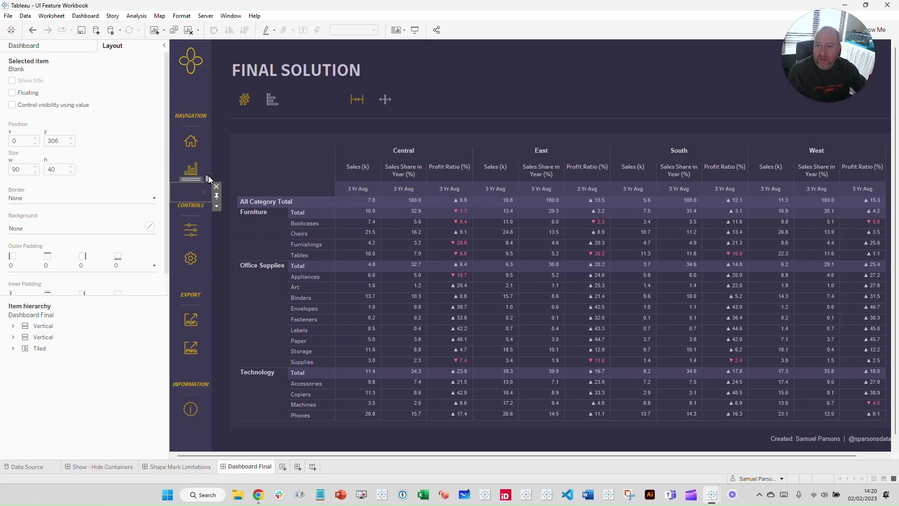
{"action": "left_click", "coordinate": [202, 169]}
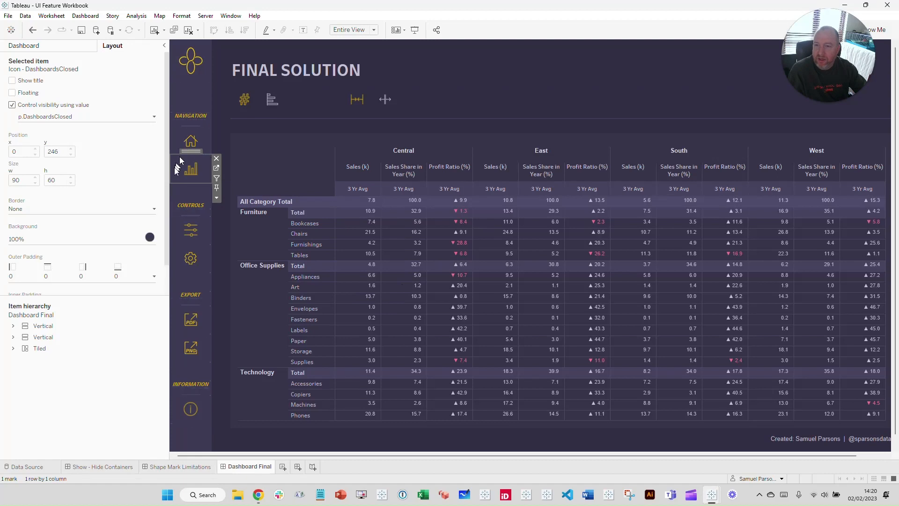
{"action": "left_click", "coordinate": [191, 176]}
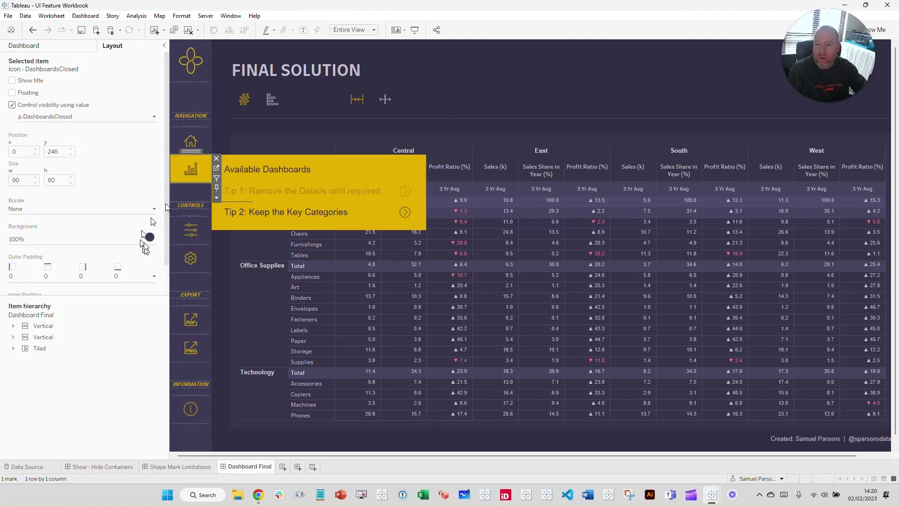
{"action": "left_click", "coordinate": [190, 170]}
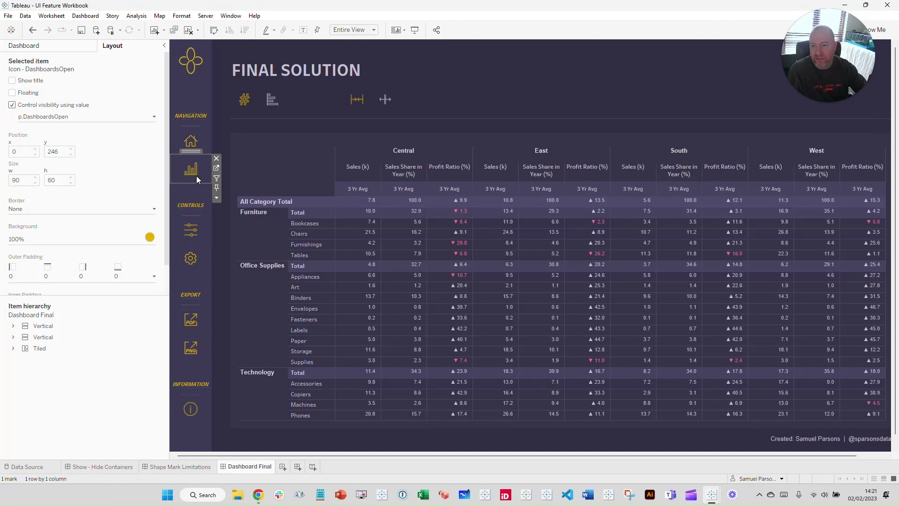
{"action": "left_click", "coordinate": [196, 174]}
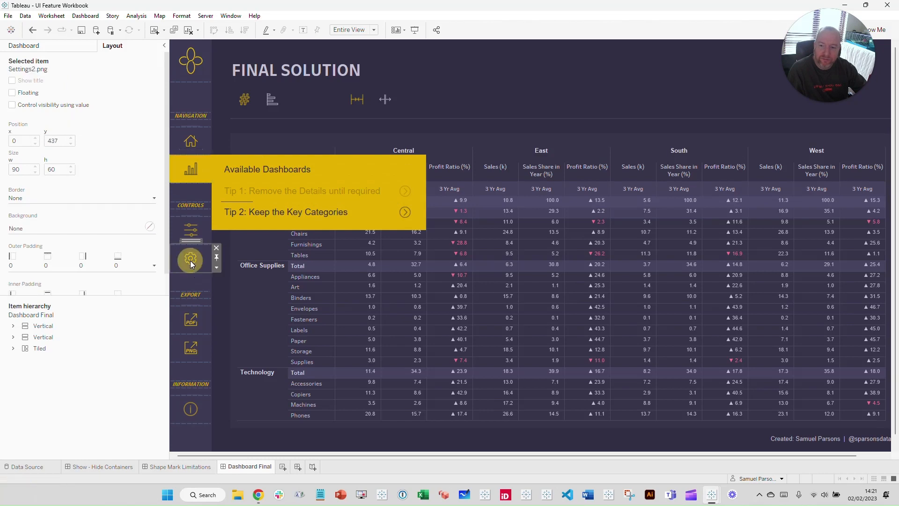
Step: Open the Filters & Controls list from its sidebar icon and list only this sheet's dashboard actions with full names in an enlarged dialog
{"action": "left_click", "coordinate": [194, 230]}
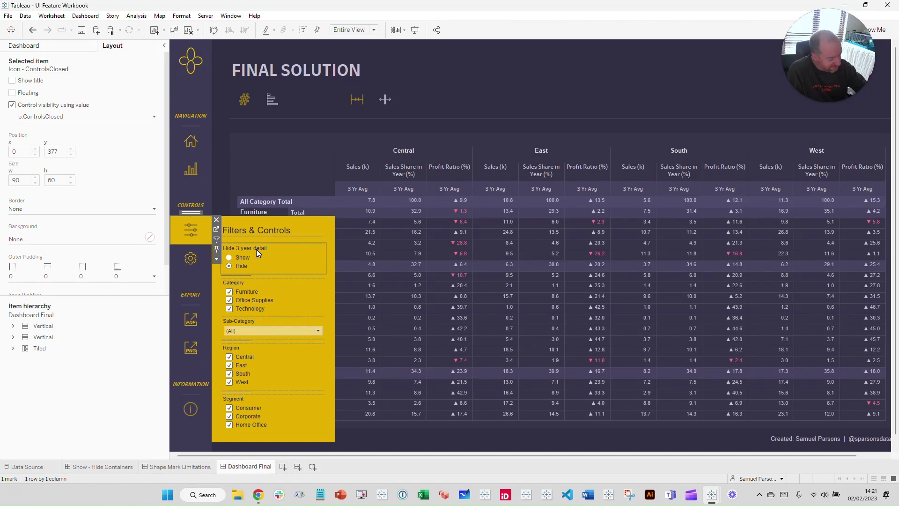
{"action": "left_click", "coordinate": [98, 15]}
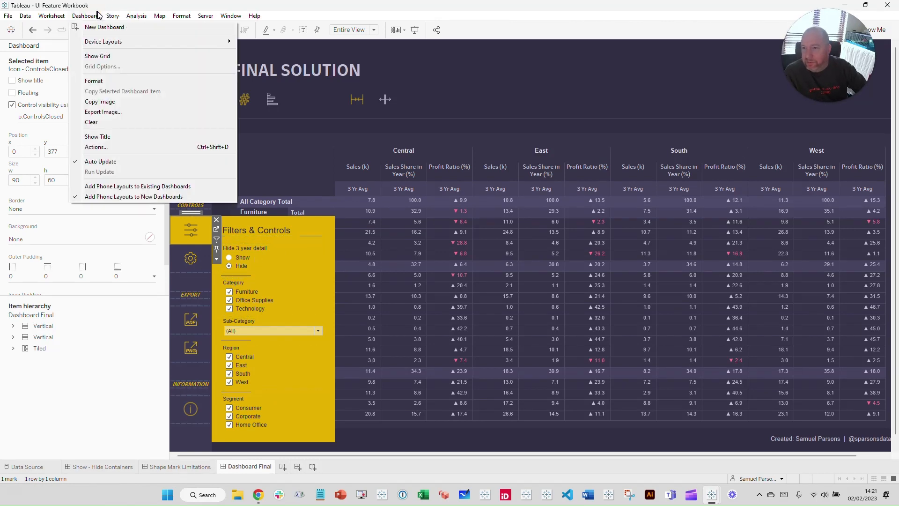
{"action": "left_click", "coordinate": [119, 149]}
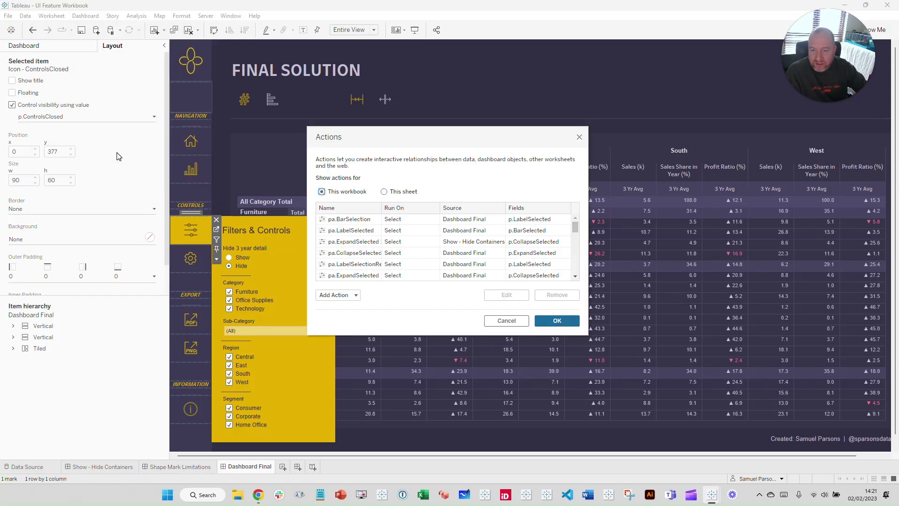
{"action": "left_click", "coordinate": [384, 192]}
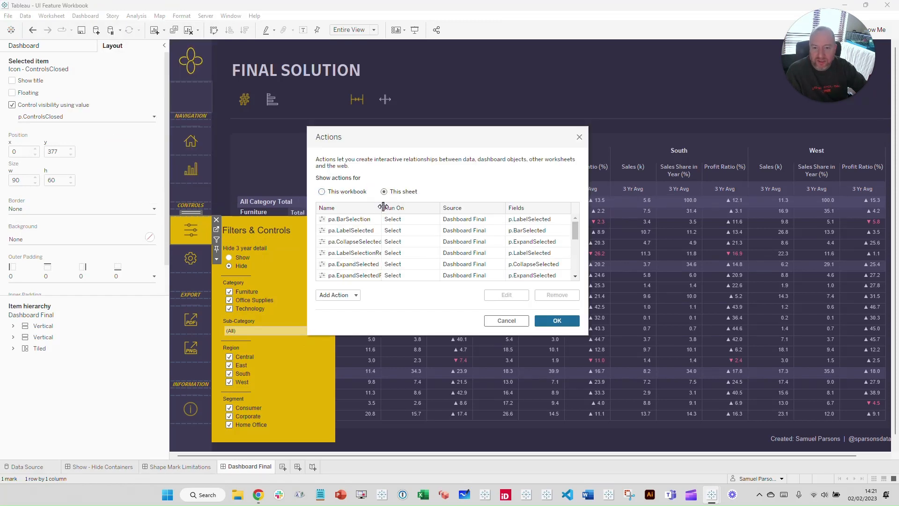
{"action": "left_click_drag", "start_coordinate": [382, 207], "coordinate": [443, 207]}
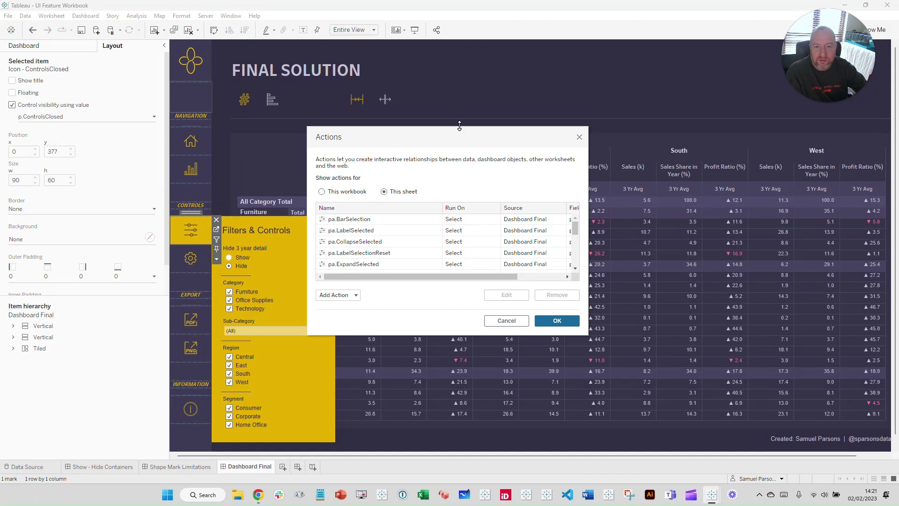
{"action": "left_click_drag", "start_coordinate": [458, 127], "coordinate": [459, 30]}
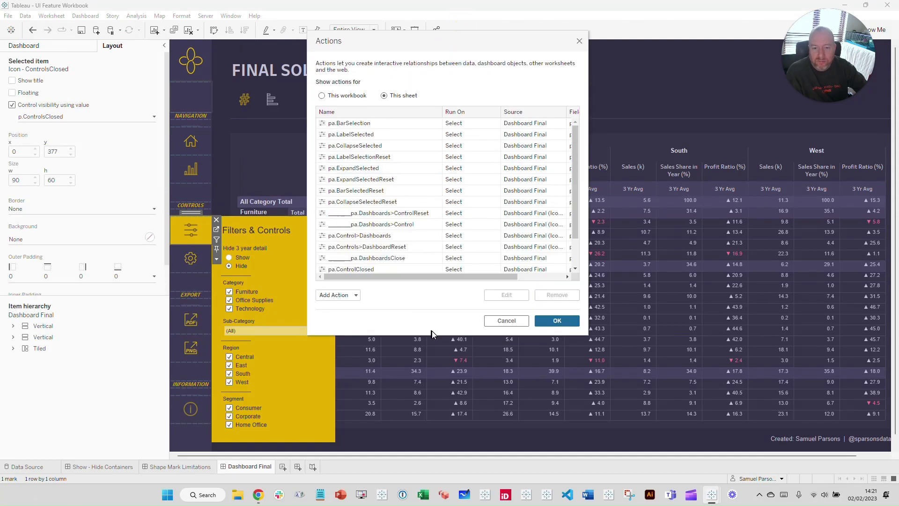
{"action": "left_click_drag", "start_coordinate": [432, 335], "coordinate": [447, 435]}
{"action": "left_click_drag", "start_coordinate": [444, 40], "coordinate": [491, 40]}
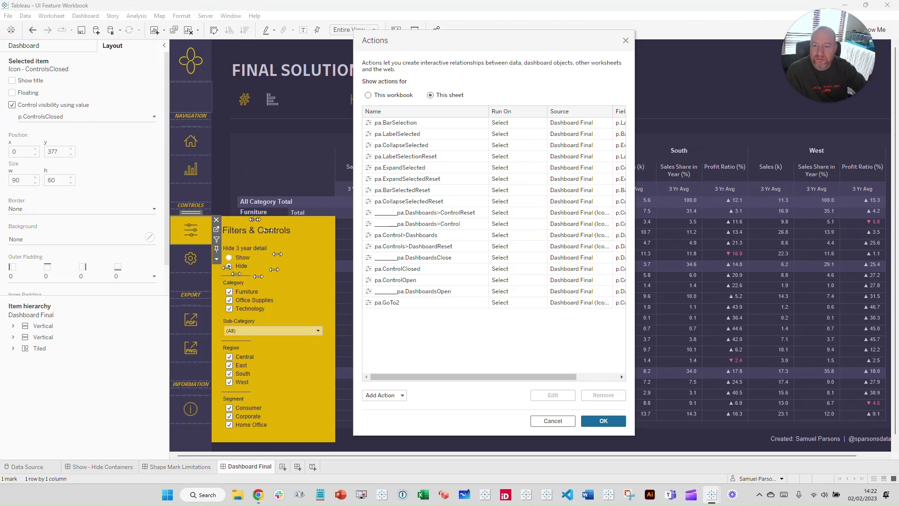
Step: Examine the source sheets and target parameter of the pa.Dashboards>Control parameter action, leaving it and the actions list without changes
{"action": "left_click", "coordinate": [424, 224]}
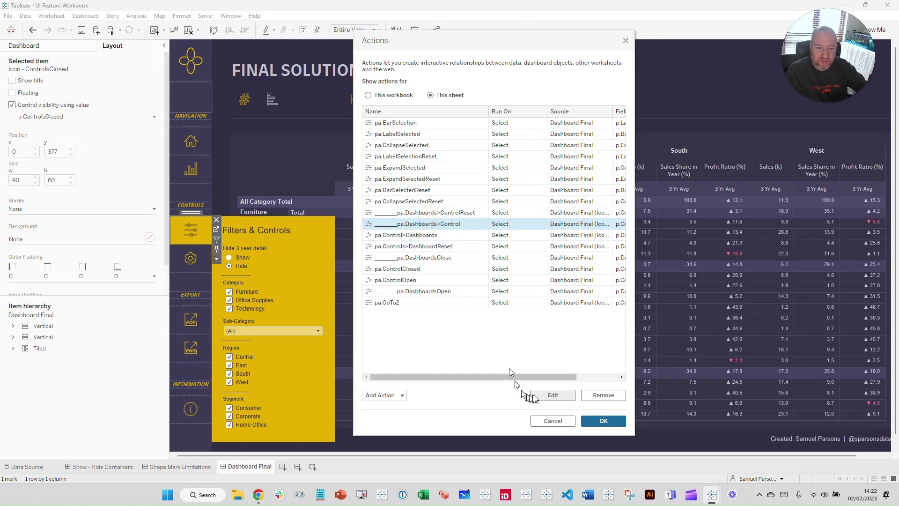
{"action": "left_click", "coordinate": [549, 396]}
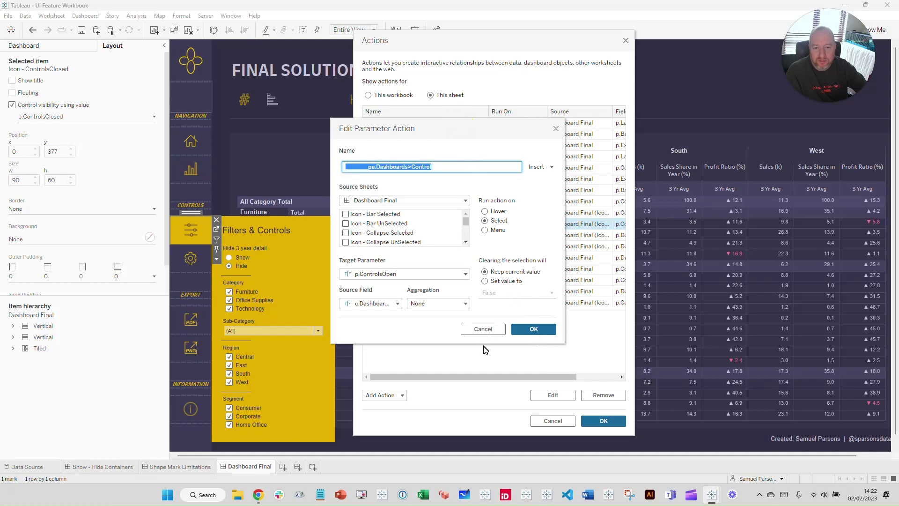
{"action": "left_click_drag", "start_coordinate": [441, 129], "coordinate": [463, 119]}
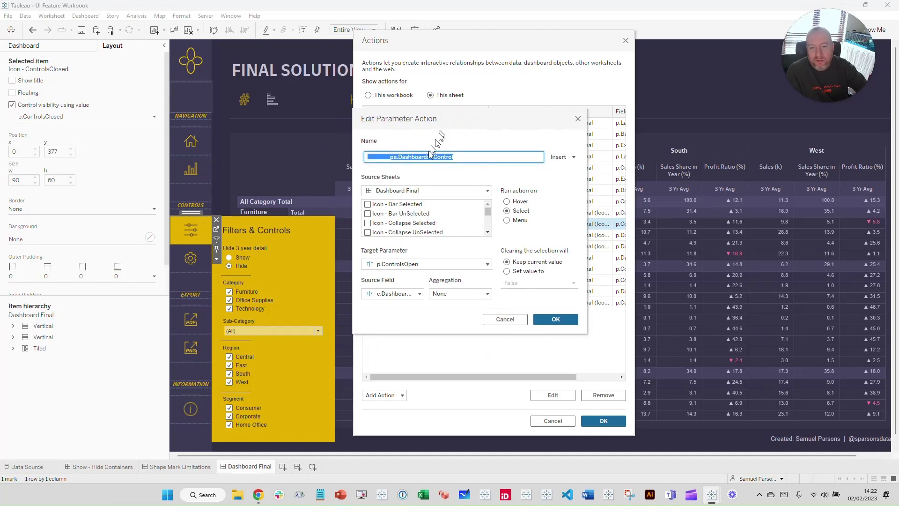
{"action": "left_click", "coordinate": [487, 232]}
{"action": "left_click", "coordinate": [487, 232]}
{"action": "left_click", "coordinate": [486, 231]}
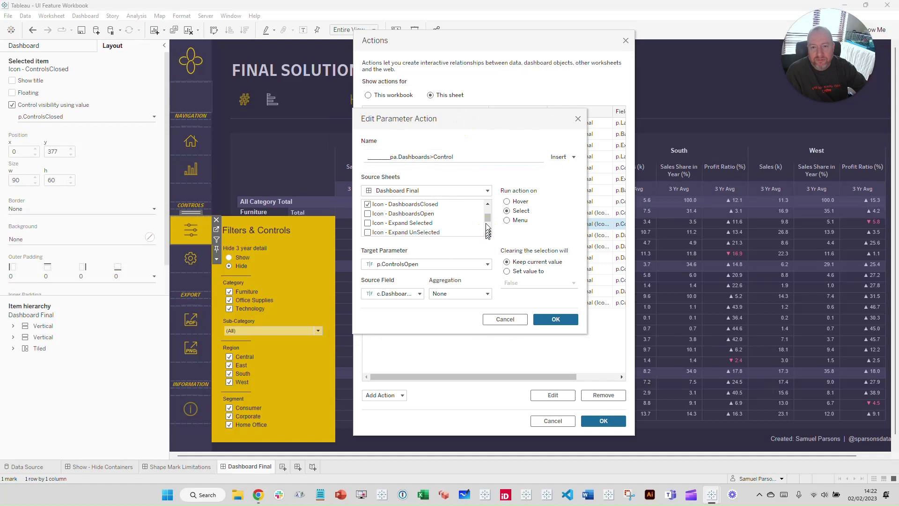
{"action": "left_click", "coordinate": [487, 204]}
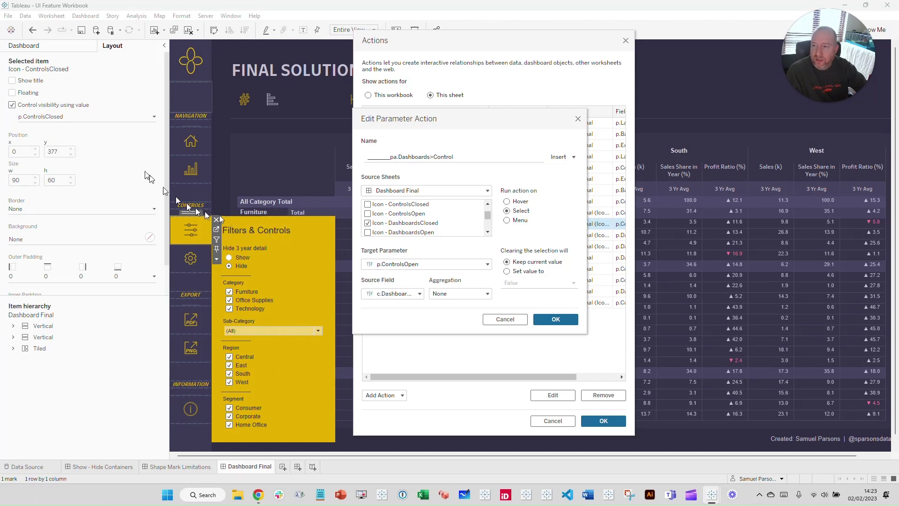
{"action": "left_click", "coordinate": [578, 121]}
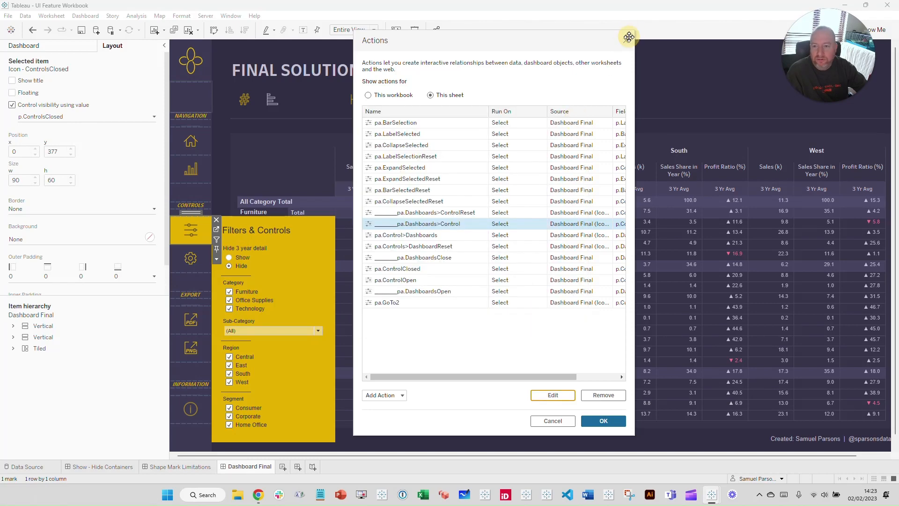
{"action": "left_click", "coordinate": [626, 41]}
Step: Check the visibility parameters of the Filters & Controls container and its open icon, and show this sheet's actions with full names
{"action": "left_click", "coordinate": [262, 221]}
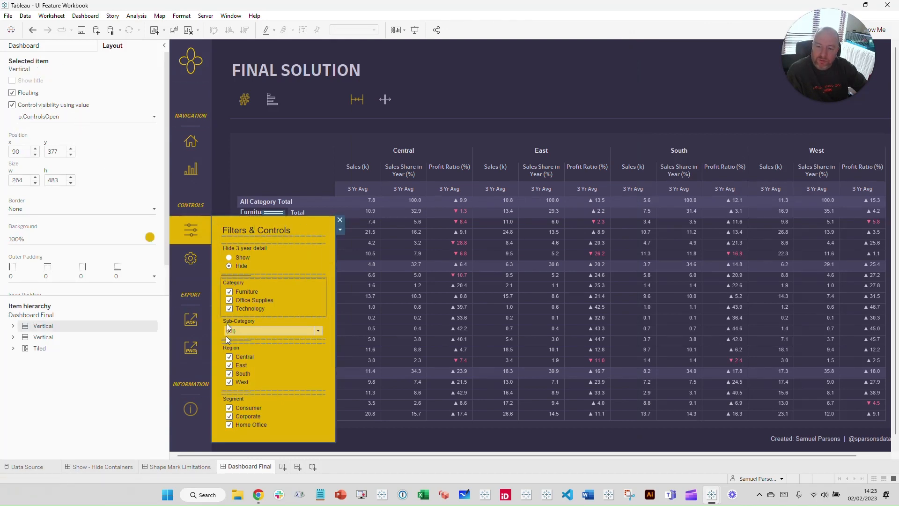
{"action": "left_click", "coordinate": [205, 220]}
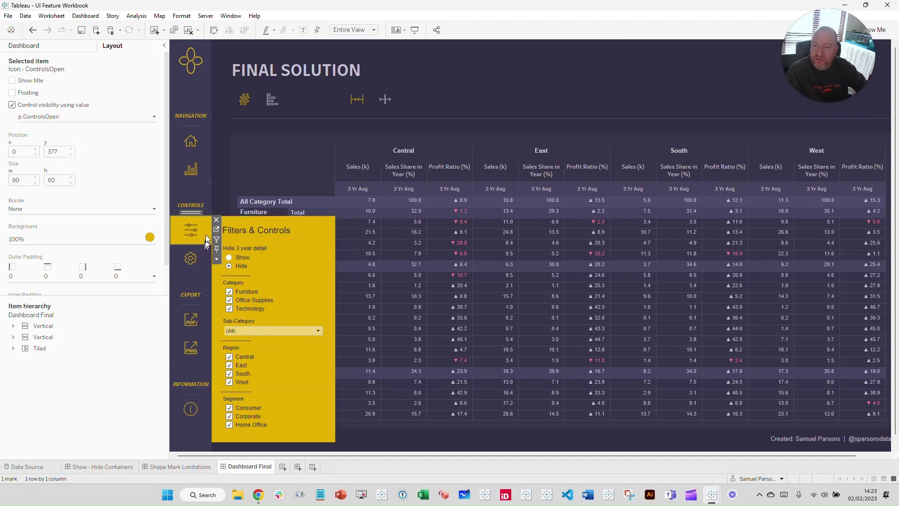
{"action": "left_click", "coordinate": [134, 16]}
{"action": "mouse_move", "coordinate": [87, 19]}
{"action": "left_click", "coordinate": [104, 147]}
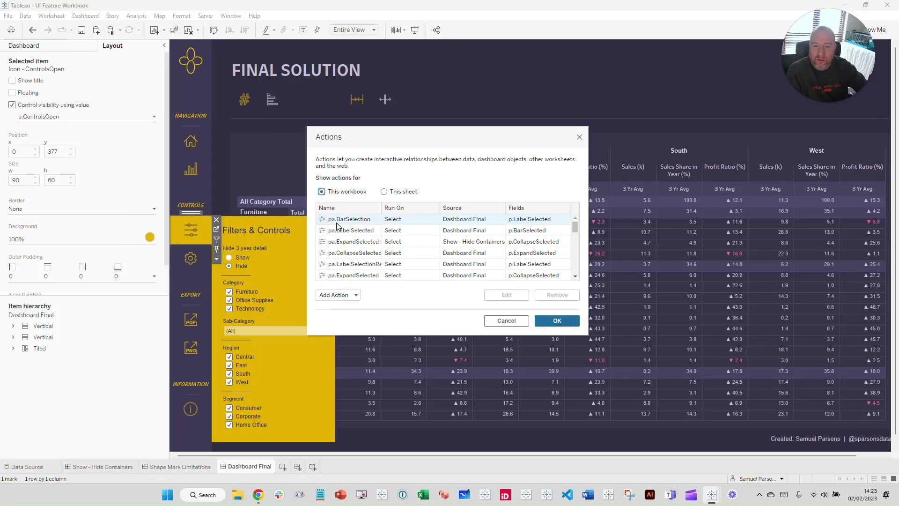
{"action": "left_click", "coordinate": [384, 191]}
{"action": "left_click_drag", "start_coordinate": [381, 208], "coordinate": [419, 208]}
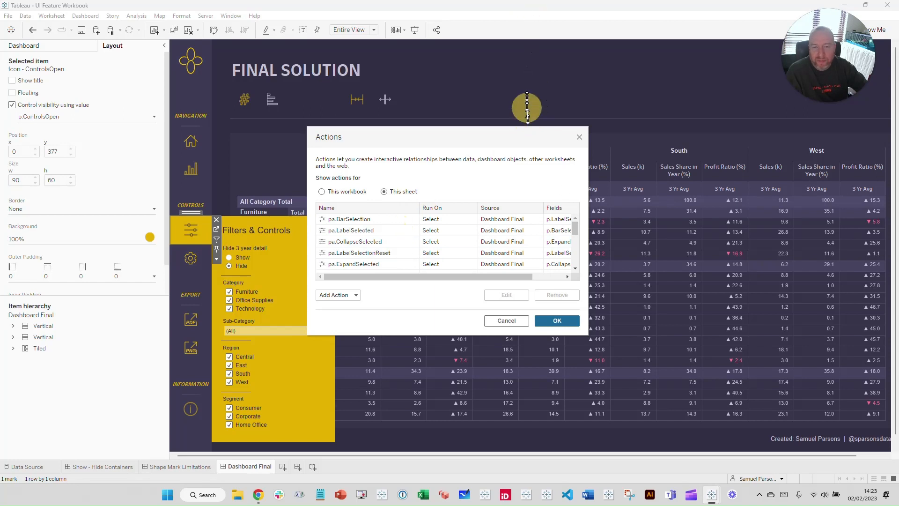
{"action": "left_click_drag", "start_coordinate": [501, 336], "coordinate": [500, 461]}
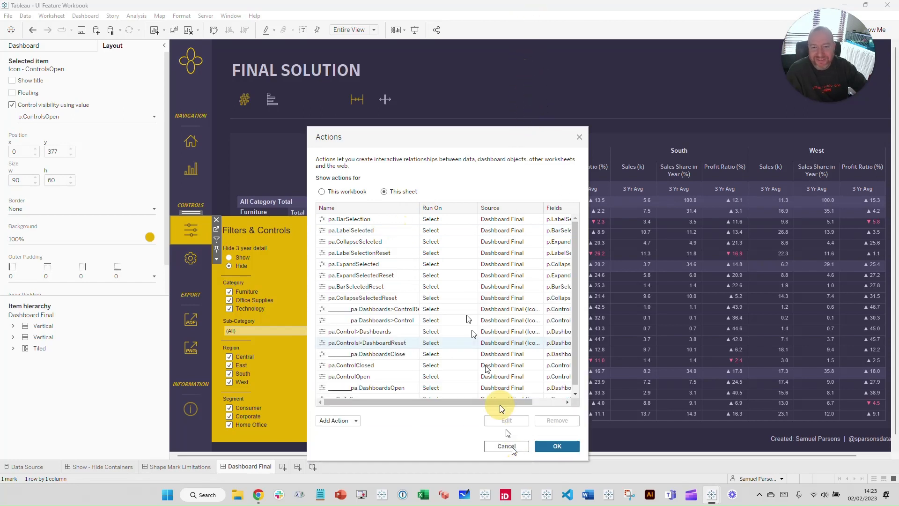
{"action": "left_click_drag", "start_coordinate": [454, 129], "coordinate": [445, 37]}
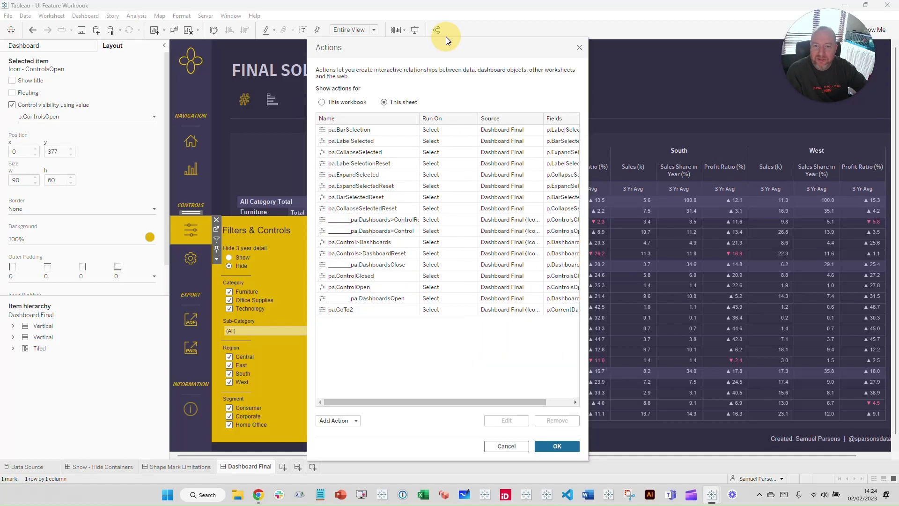
{"action": "left_click_drag", "start_coordinate": [418, 117], "coordinate": [436, 118]}
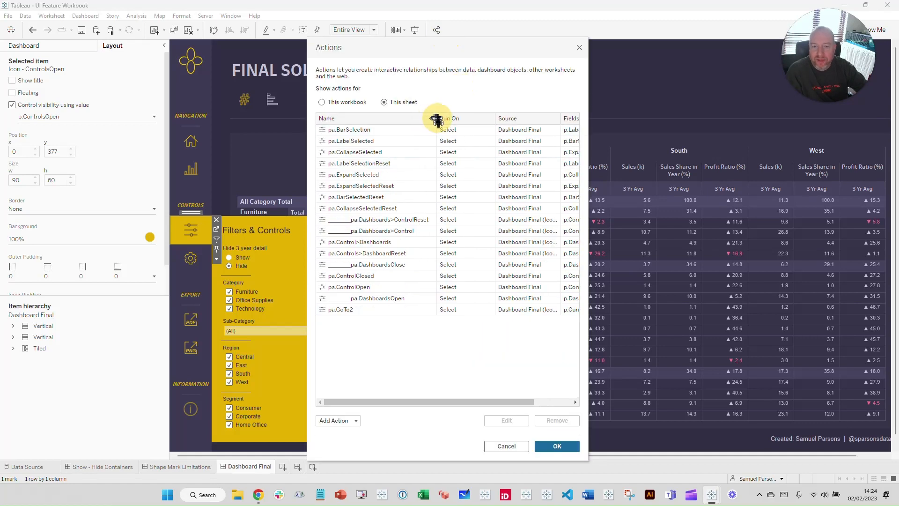
Step: Examine the target parameter and source field of the pa.Dashboards>Control parameter action, keeping its settings
{"action": "left_click", "coordinate": [412, 231]}
{"action": "left_click_drag", "start_coordinate": [442, 51], "coordinate": [521, 48]}
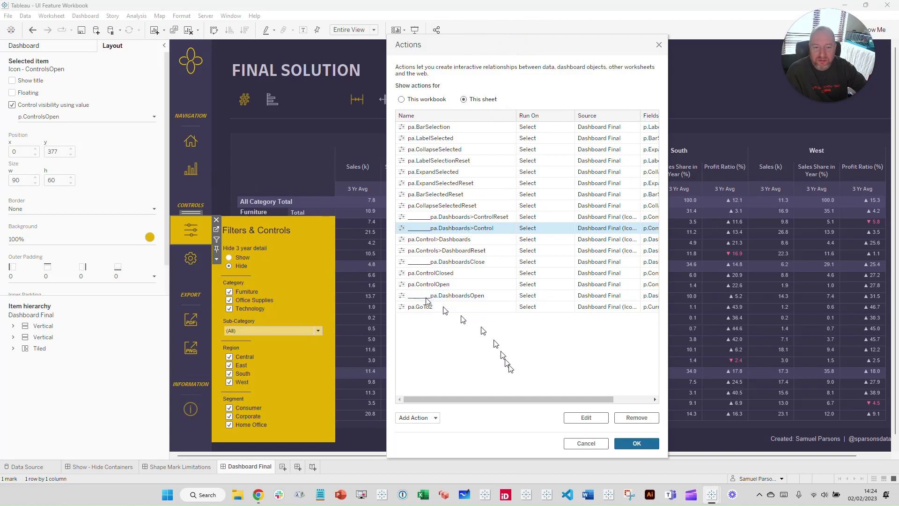
{"action": "left_click", "coordinate": [586, 417]}
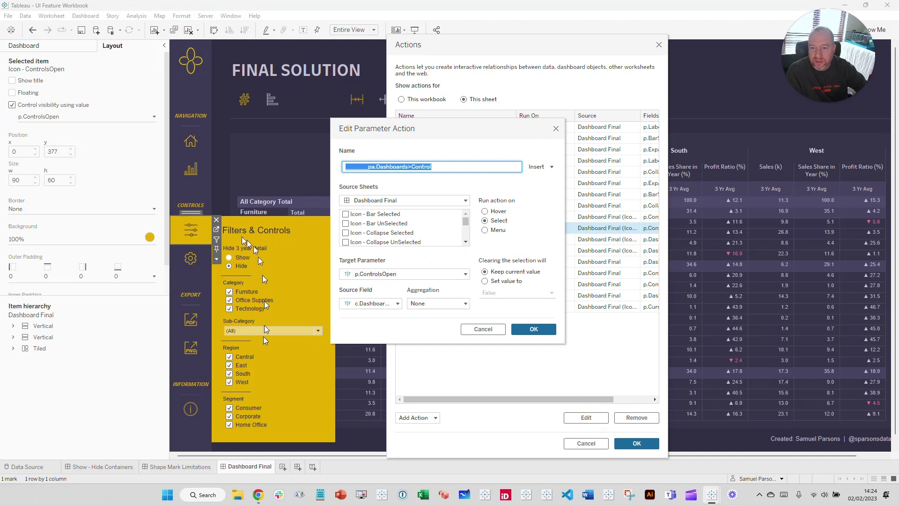
{"action": "left_click", "coordinate": [395, 302]}
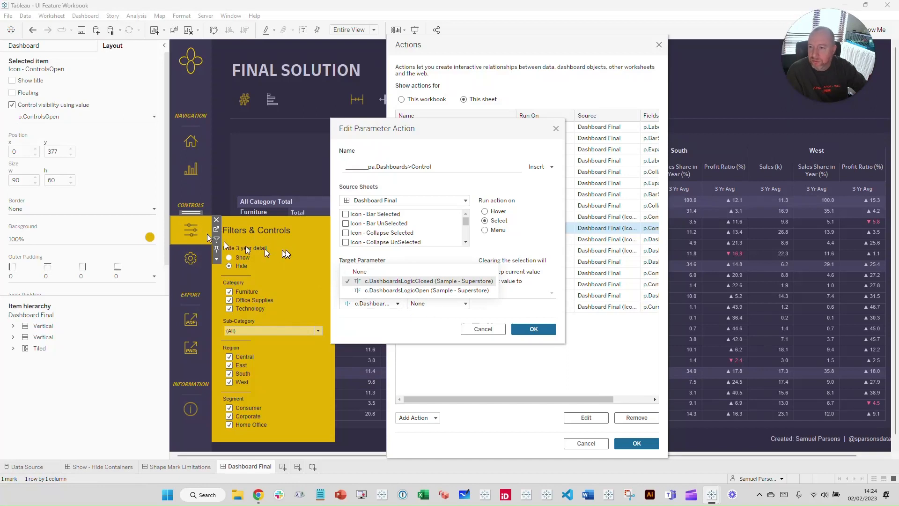
{"action": "left_click", "coordinate": [532, 329]}
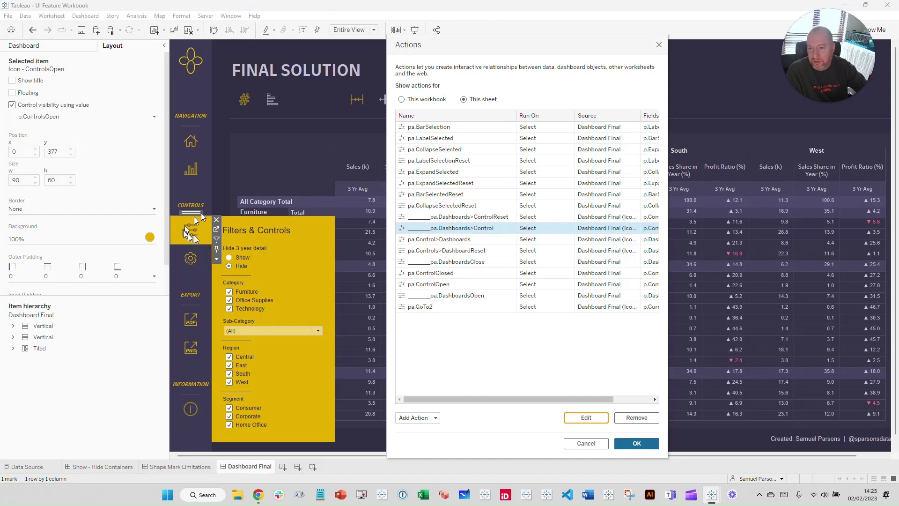
Step: Examine the source sheets, target parameter and source field of the pa.Dashboards>ControlReset parameter action, keeping its settings
{"action": "left_click", "coordinate": [477, 217]}
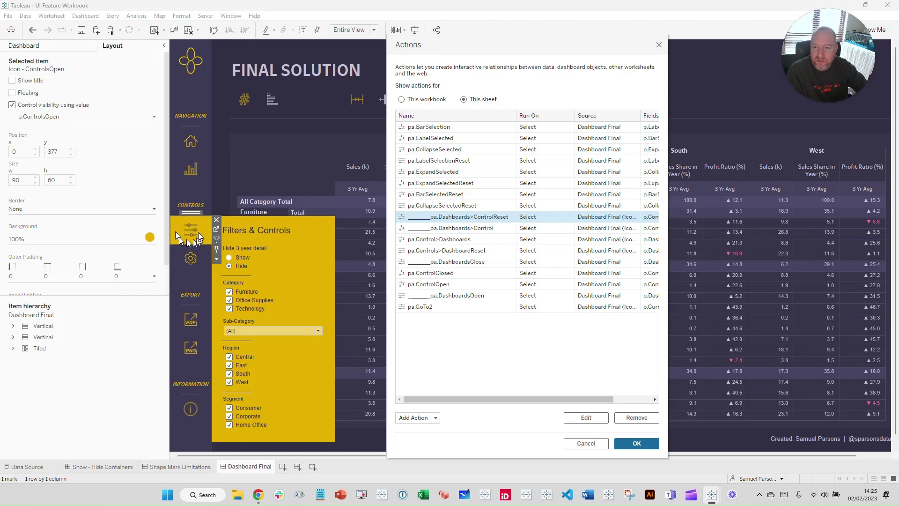
{"action": "left_click", "coordinate": [572, 418]}
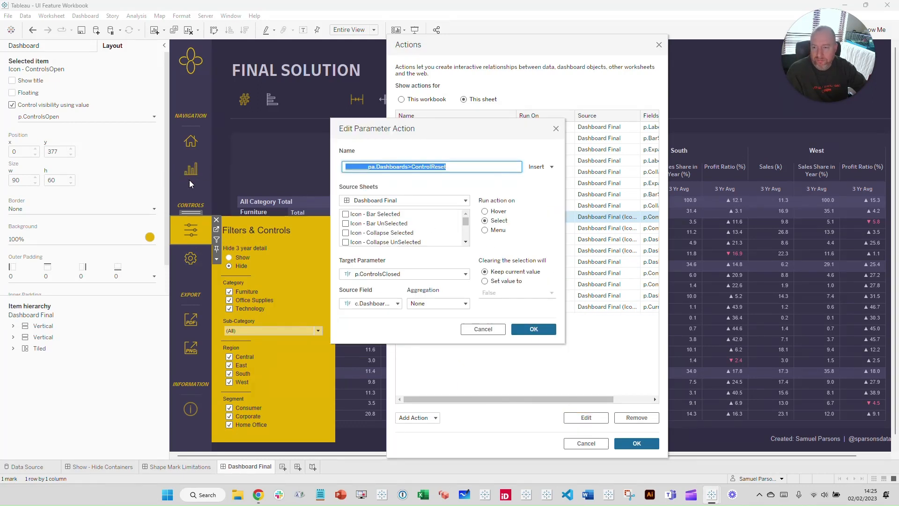
{"action": "left_click", "coordinate": [465, 242]}
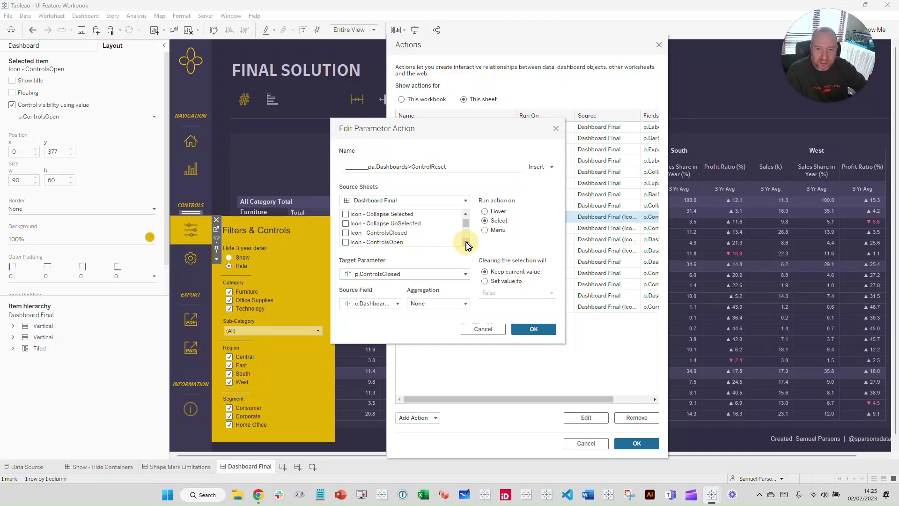
{"action": "left_click", "coordinate": [465, 242]}
{"action": "left_click", "coordinate": [465, 242]}
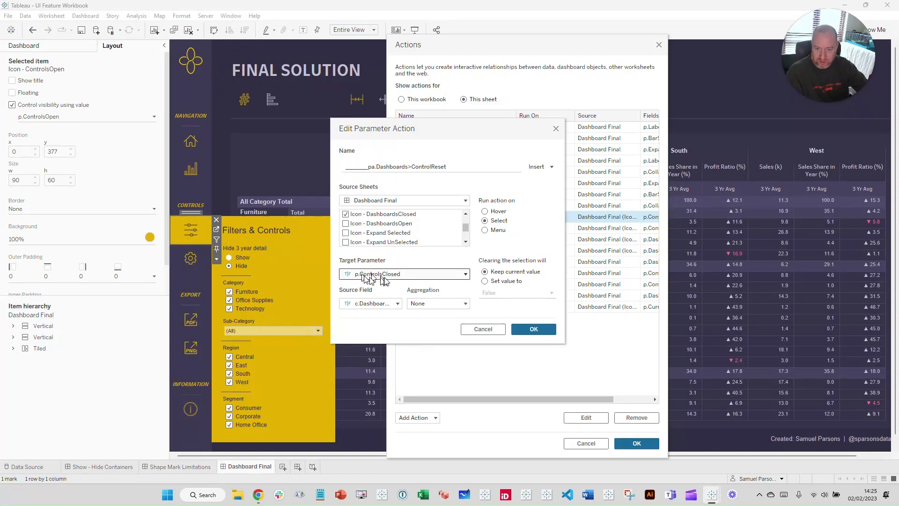
{"action": "left_click", "coordinate": [397, 304]}
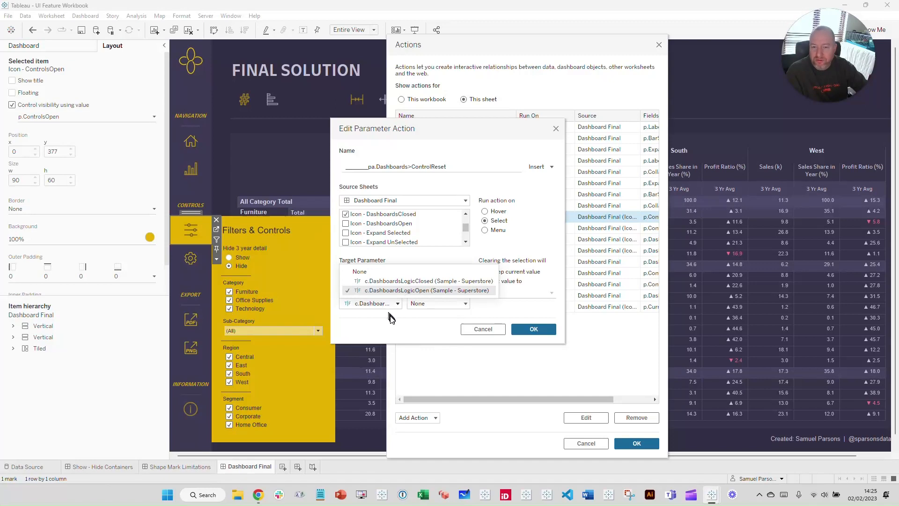
{"action": "left_click", "coordinate": [391, 318]}
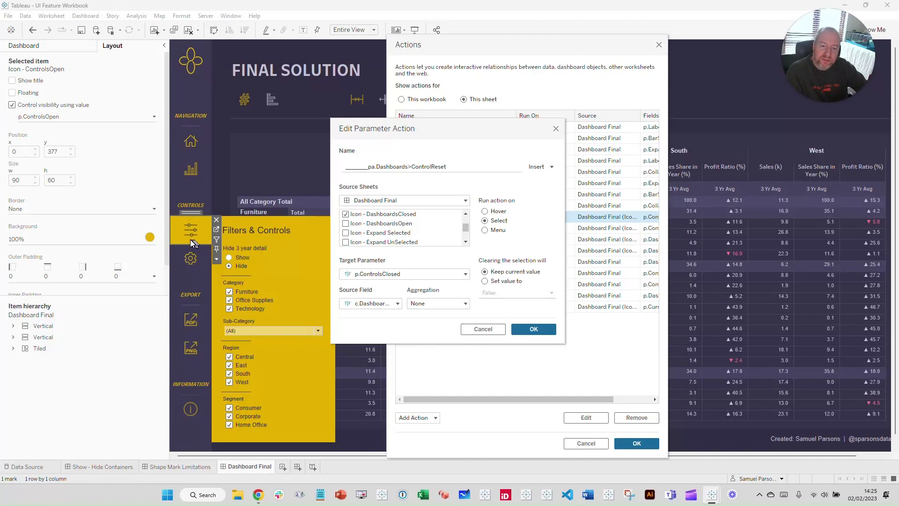
{"action": "left_click", "coordinate": [529, 329]}
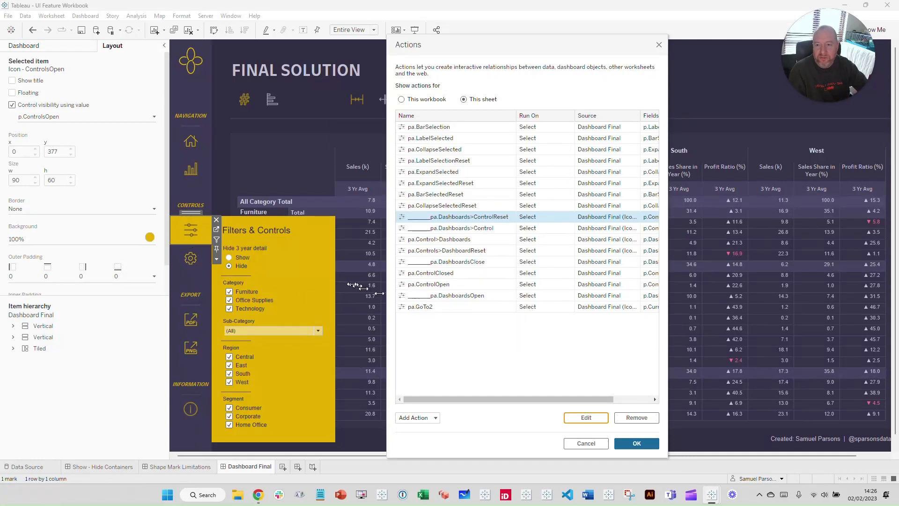
Step: Review the four dashboard-icon actions in the list: pa.DashboardsOpen, pa.DashboardsClose, pa.Dashboards>Control and pa.Dashboards>ControlReset
{"action": "left_click", "coordinate": [486, 300]}
{"action": "left_click", "coordinate": [491, 263]}
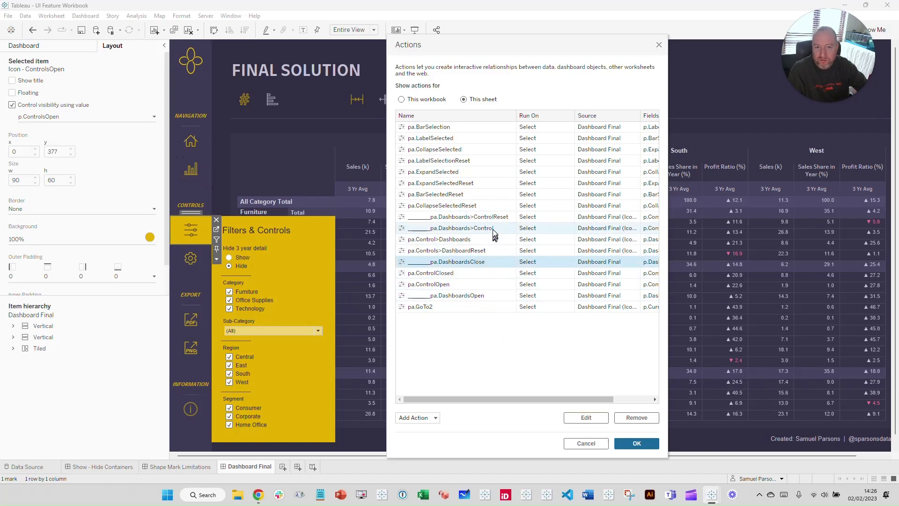
{"action": "left_click", "coordinate": [494, 231]}
{"action": "left_click", "coordinate": [503, 220]}
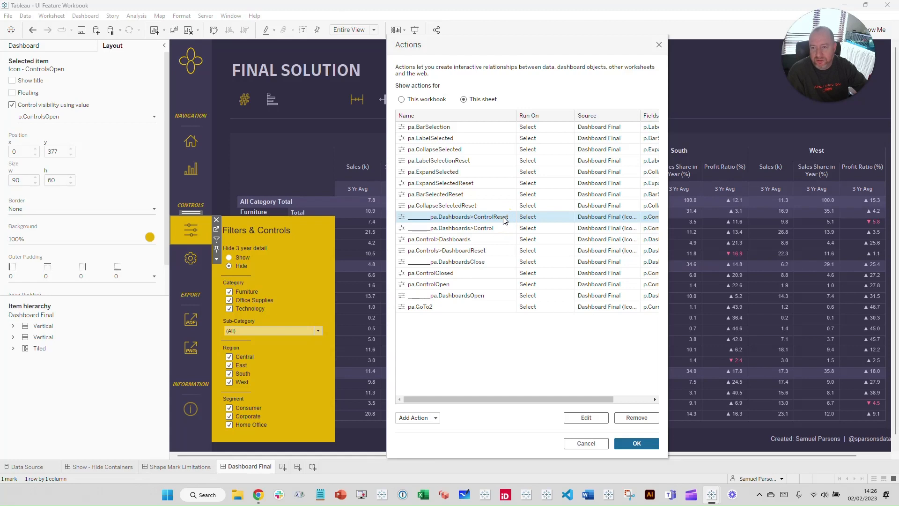
{"action": "left_click", "coordinate": [477, 296]}
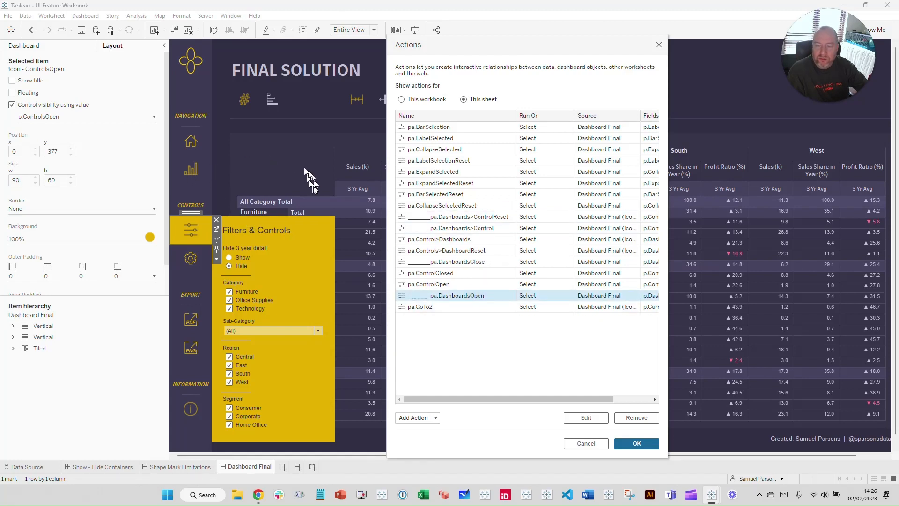
{"action": "left_click", "coordinate": [484, 261]}
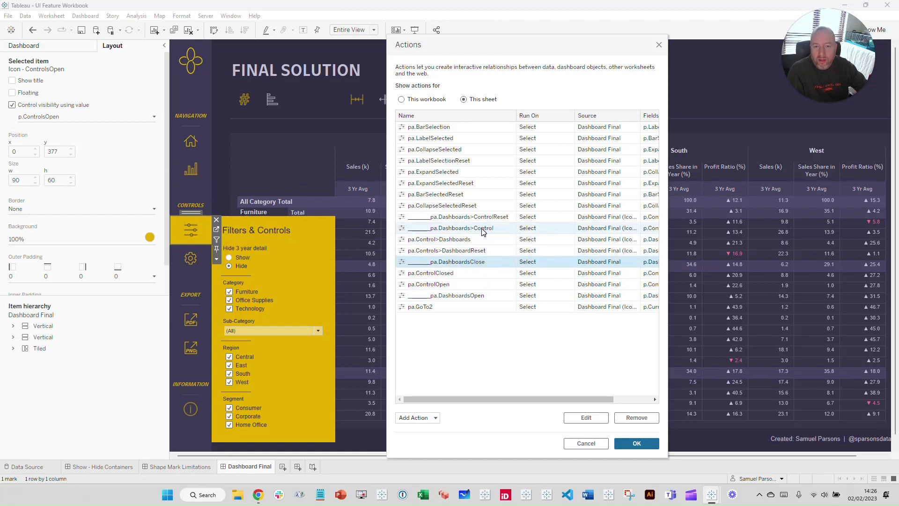
Step: Review the paired Dashboards>Control and Controls>Dashboard parameter actions together with pa.ControlOpen and pa.ControlClosed, keeping the action list as it is
{"action": "left_click", "coordinate": [473, 228]}
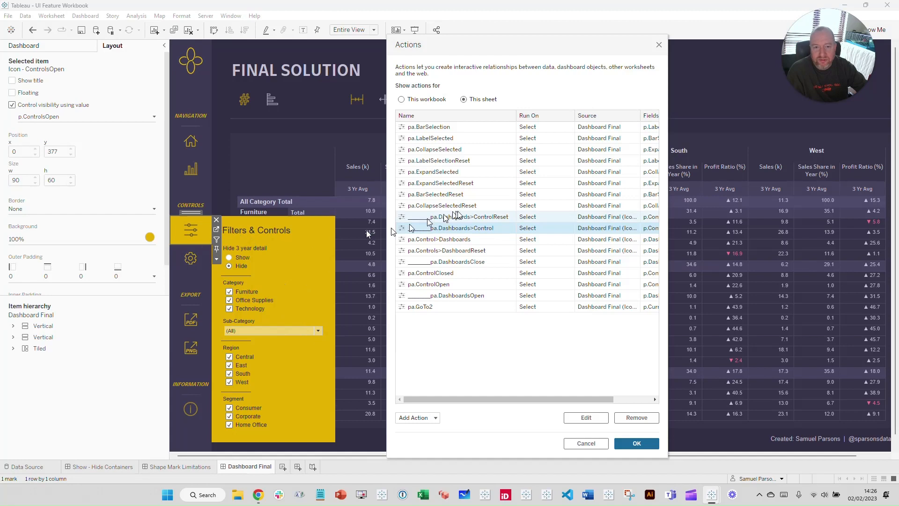
{"action": "left_click", "coordinate": [493, 218]}
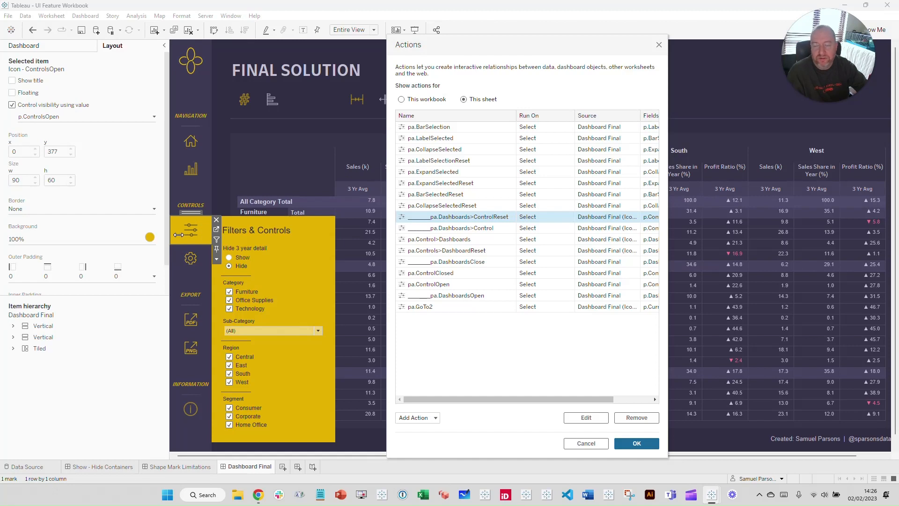
{"action": "left_click", "coordinate": [461, 282]}
{"action": "left_click", "coordinate": [461, 273]}
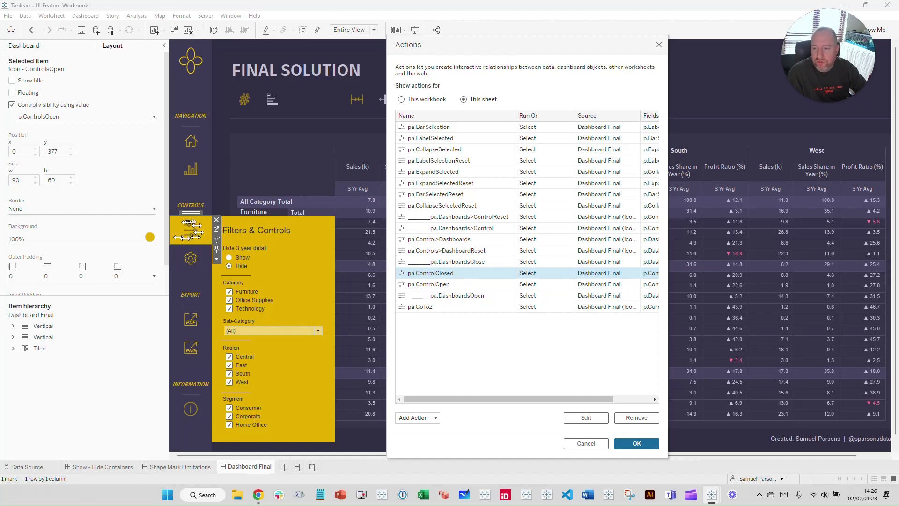
{"action": "left_click", "coordinate": [468, 250]}
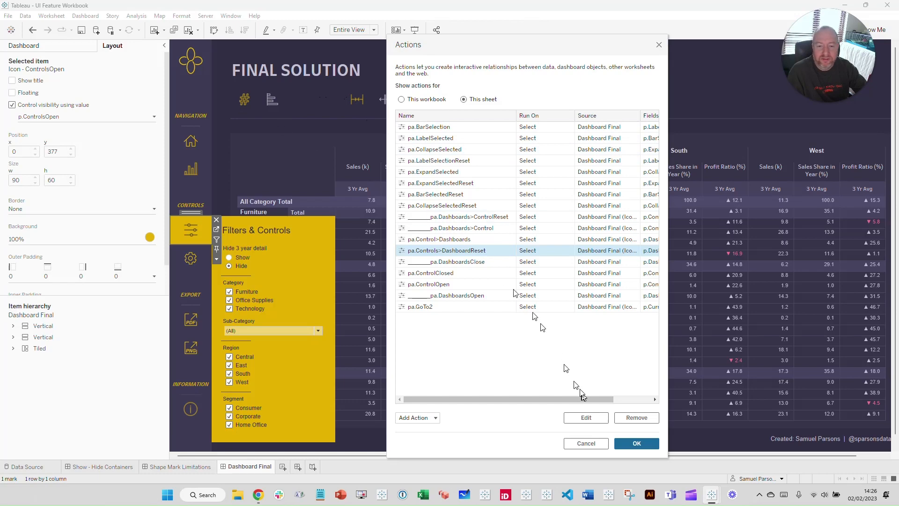
{"action": "left_click", "coordinate": [630, 443]}
Step: Close the Filters & Controls list on the dashboard and switch the table from numbers to bars
{"action": "left_click", "coordinate": [190, 229]}
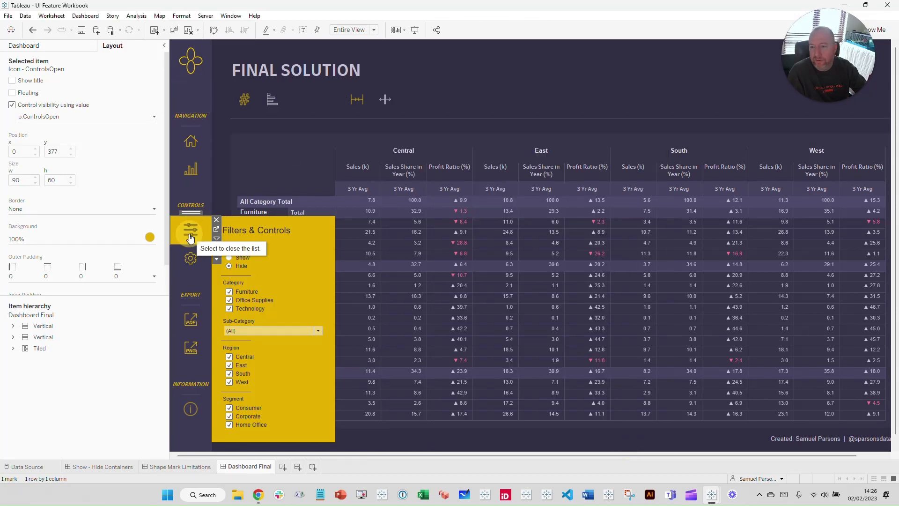
{"action": "left_click", "coordinate": [272, 101]}
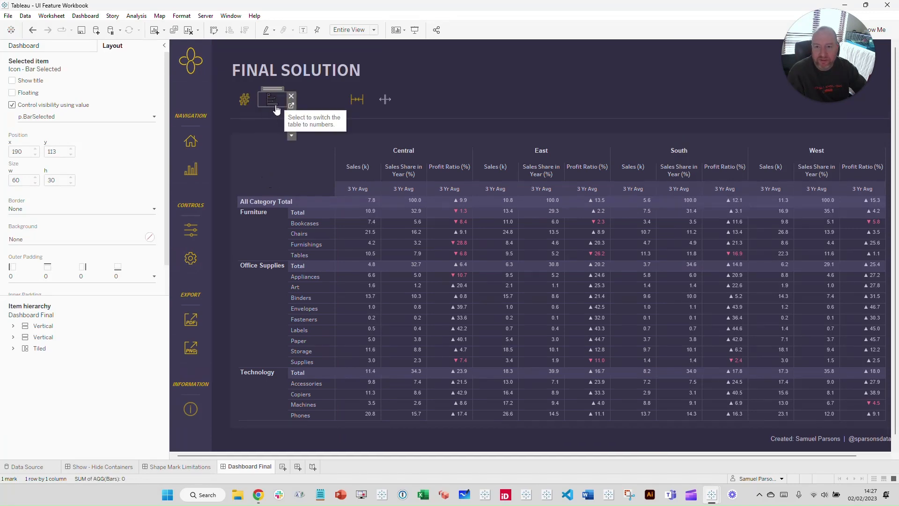
{"action": "left_click", "coordinate": [274, 108]}
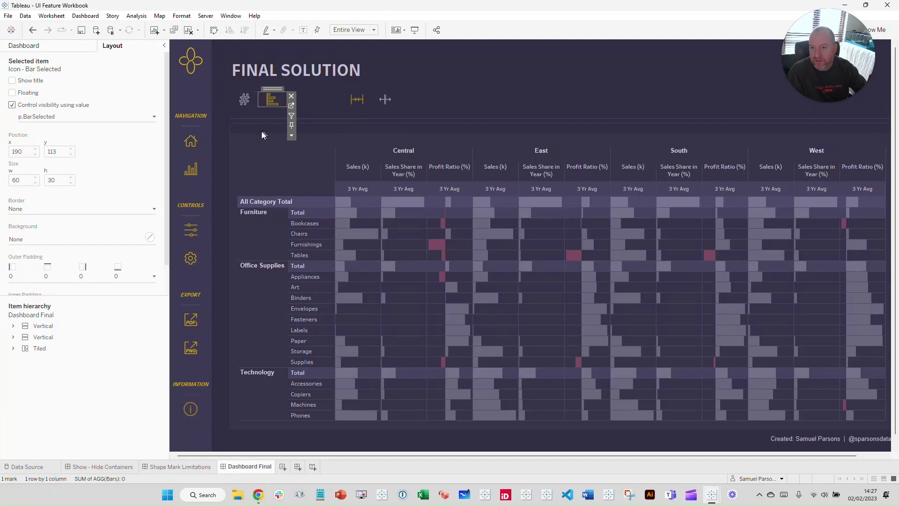
Step: Present the final dashboard full screen and alternate between the Available Dashboards and Filters & Controls lists, ending on Available Dashboards
{"action": "left_click", "coordinate": [413, 31]}
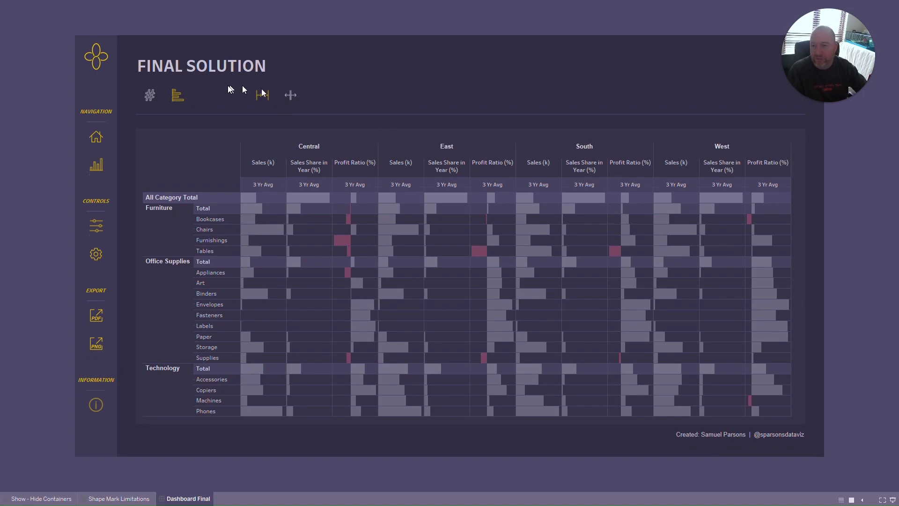
{"action": "left_click", "coordinate": [96, 168]}
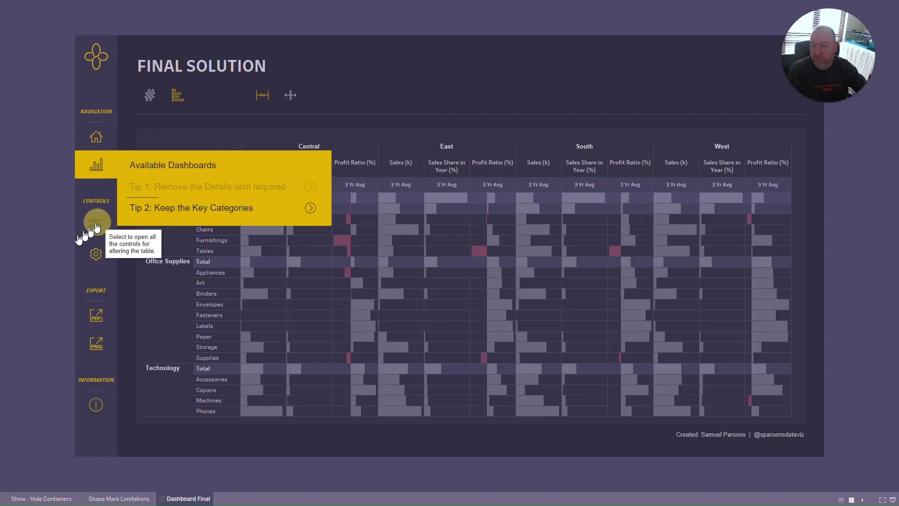
{"action": "left_click", "coordinate": [96, 226]}
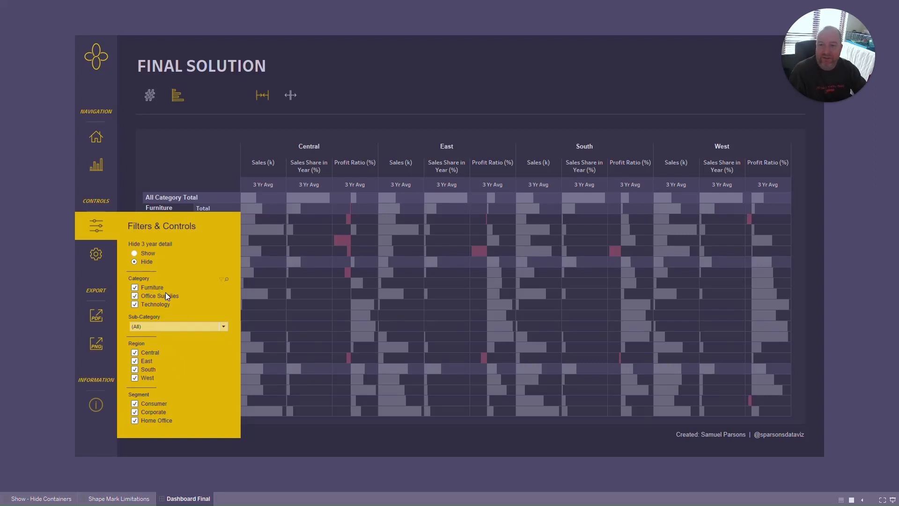
{"action": "left_click", "coordinate": [98, 167]}
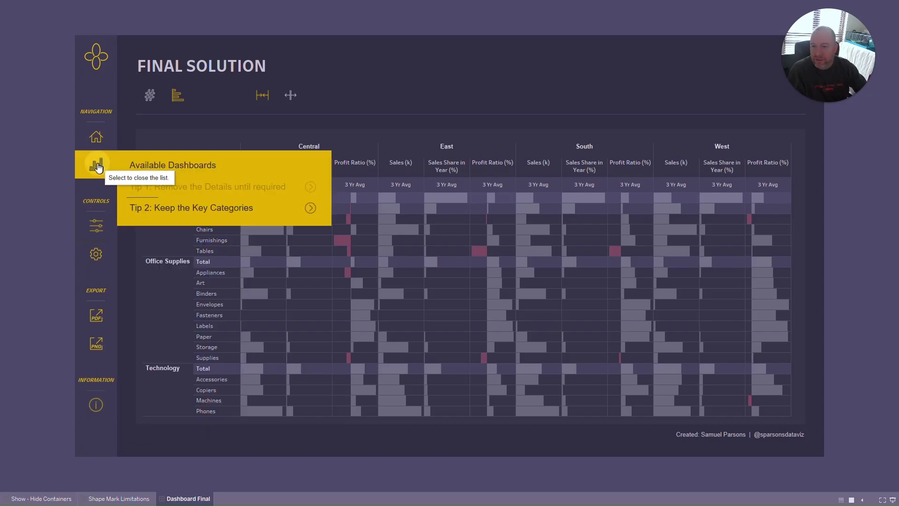
Step: On the Shape Mark Limitations dashboard, toggle the Available Dashboards list and open the Filters & Controls list for comparison
{"action": "left_click", "coordinate": [126, 498]}
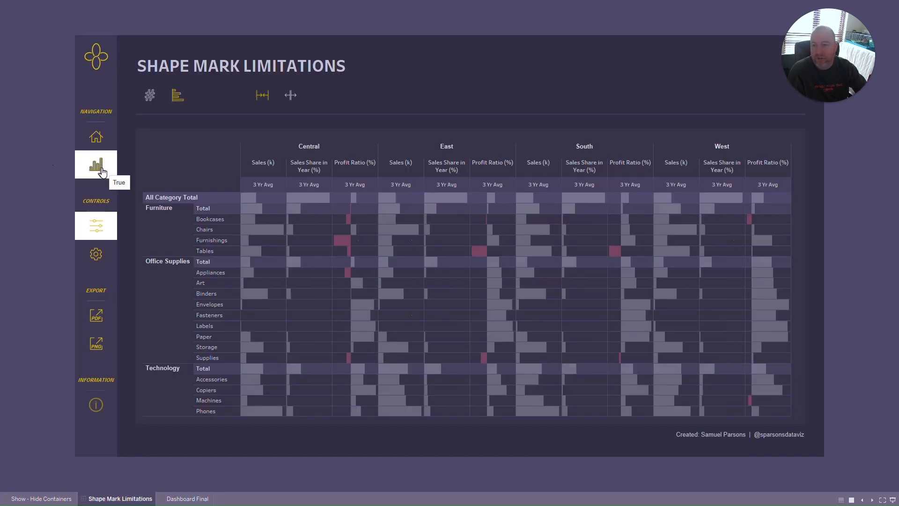
{"action": "left_click", "coordinate": [98, 166]}
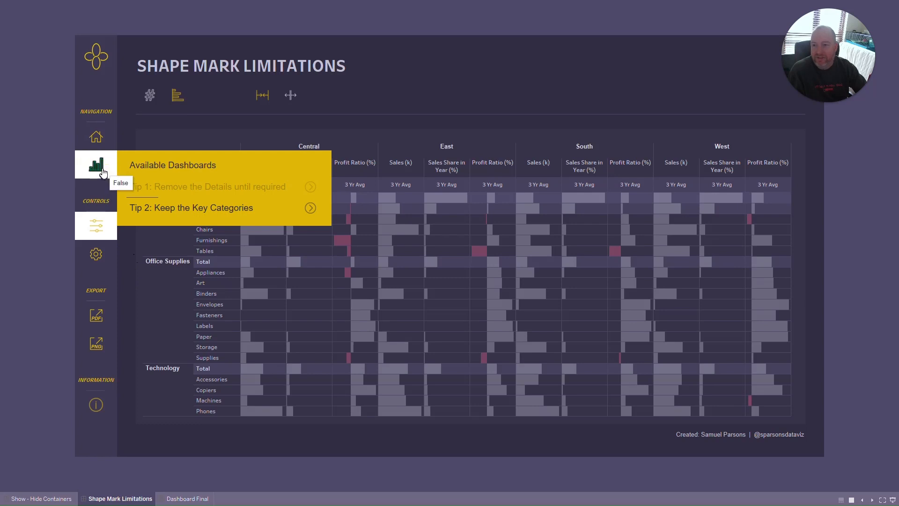
{"action": "left_click", "coordinate": [102, 177]}
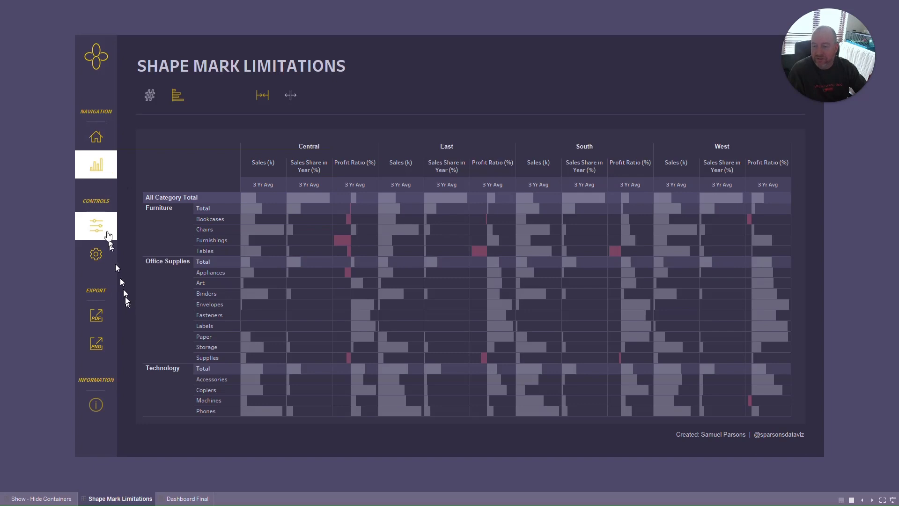
{"action": "left_click", "coordinate": [93, 233]}
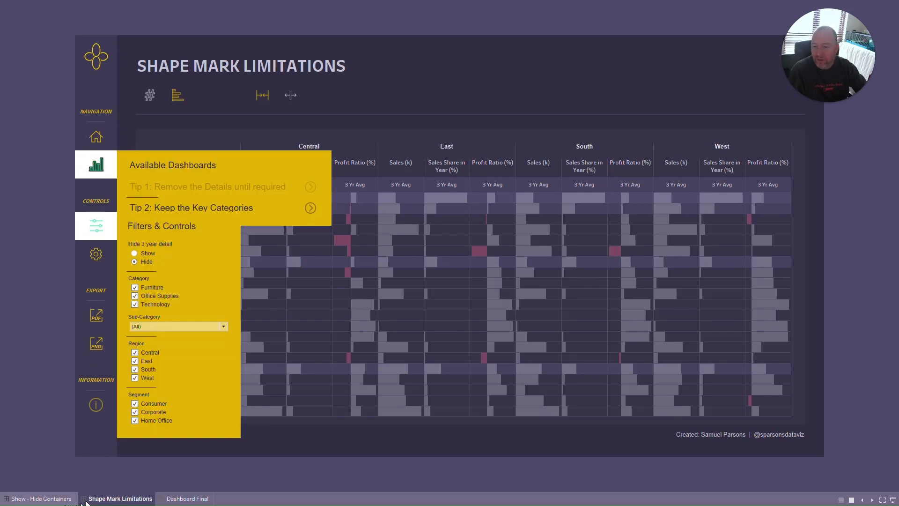
Step: On the Show - Hide Containers dashboard, toggle the Filters & Controls and Available Dashboards containers with their menu icons
{"action": "left_click", "coordinate": [60, 498]}
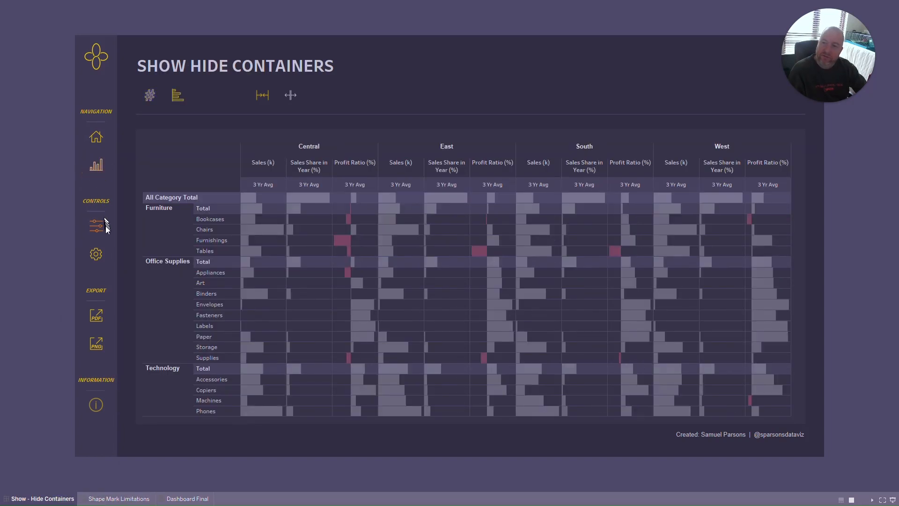
{"action": "left_click", "coordinate": [101, 227]}
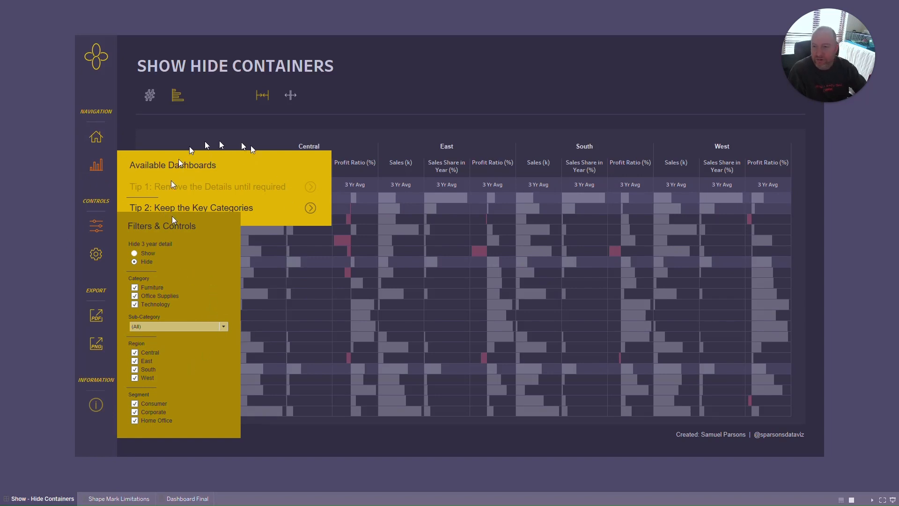
{"action": "left_click", "coordinate": [98, 171]}
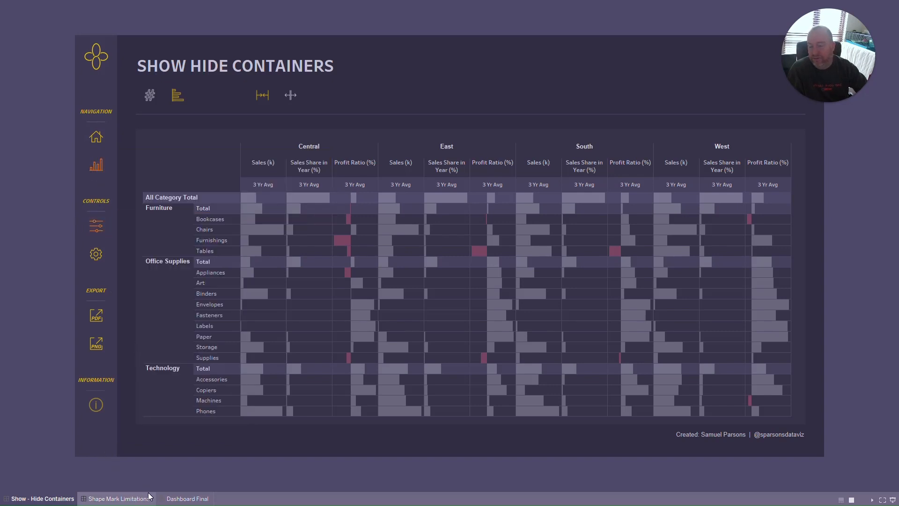
Step: Return to Dashboard Final, close both open lists through their menu icons, and leave presentation mode
{"action": "left_click", "coordinate": [177, 499]}
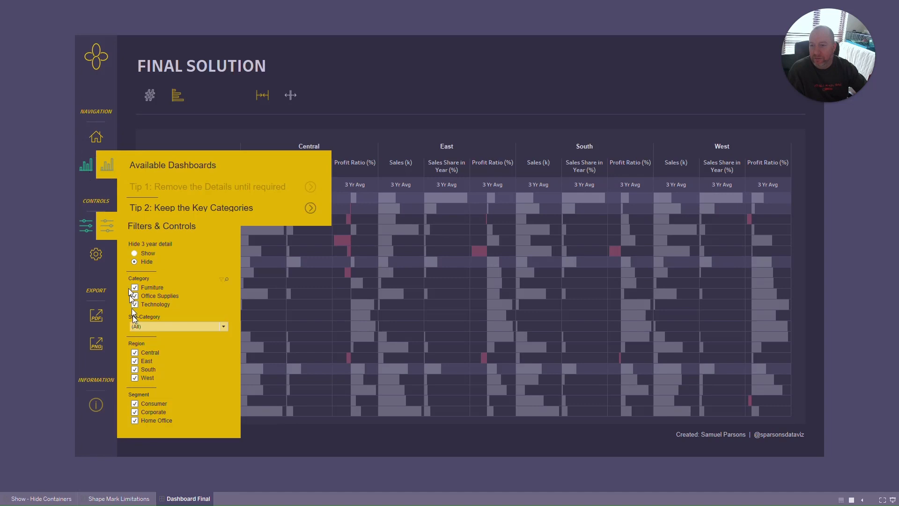
{"action": "left_click", "coordinate": [106, 165]}
{"action": "left_click", "coordinate": [110, 230]}
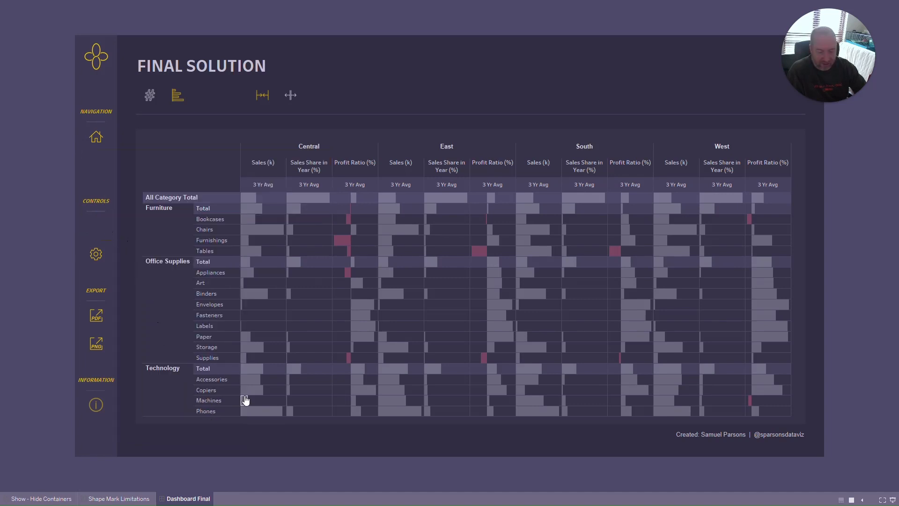
{"action": "key", "text": "Escape"}
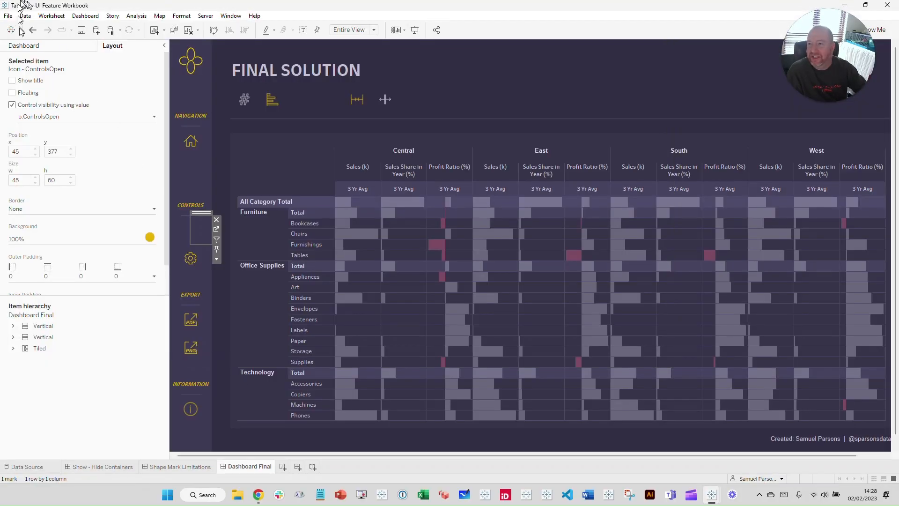
Step: Undo the list toggles made across the three dashboards, back to Dashboard Final with only the Available Dashboards list open
{"action": "left_click", "coordinate": [32, 30]}
{"action": "left_click", "coordinate": [33, 30]}
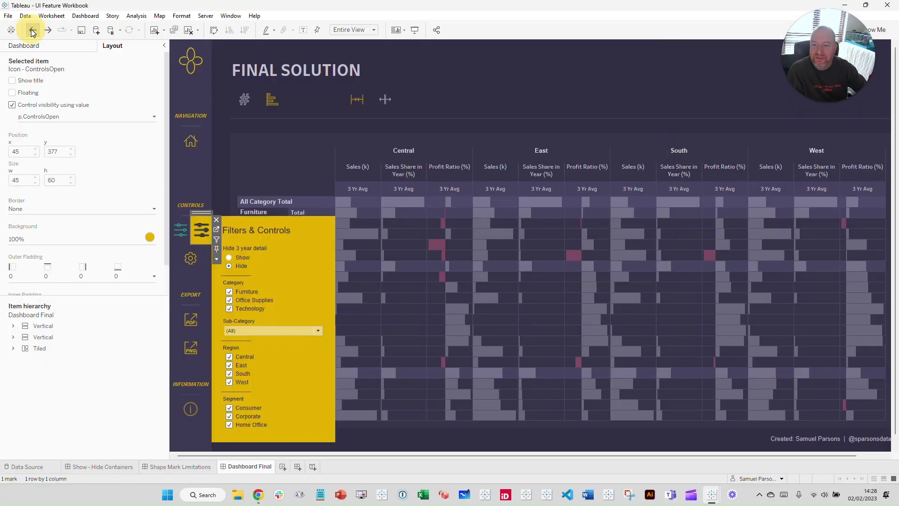
{"action": "left_click", "coordinate": [32, 30]}
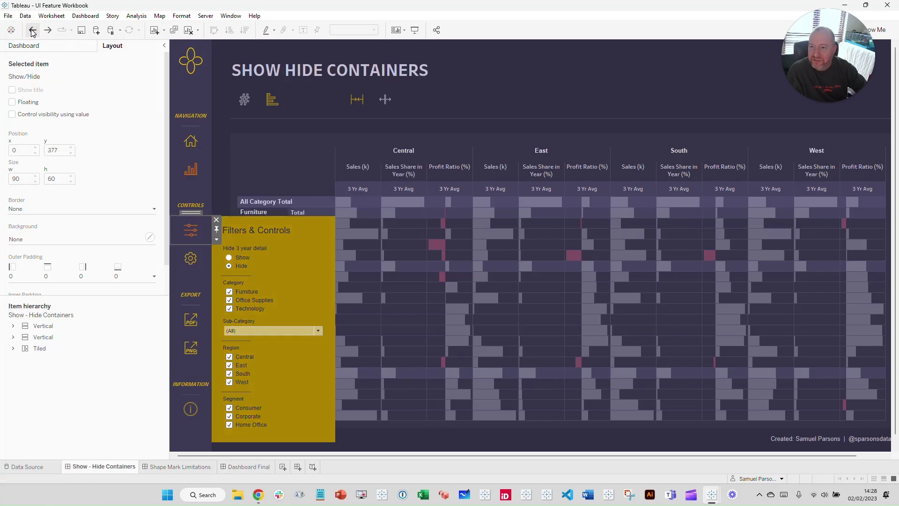
{"action": "left_click", "coordinate": [33, 30]}
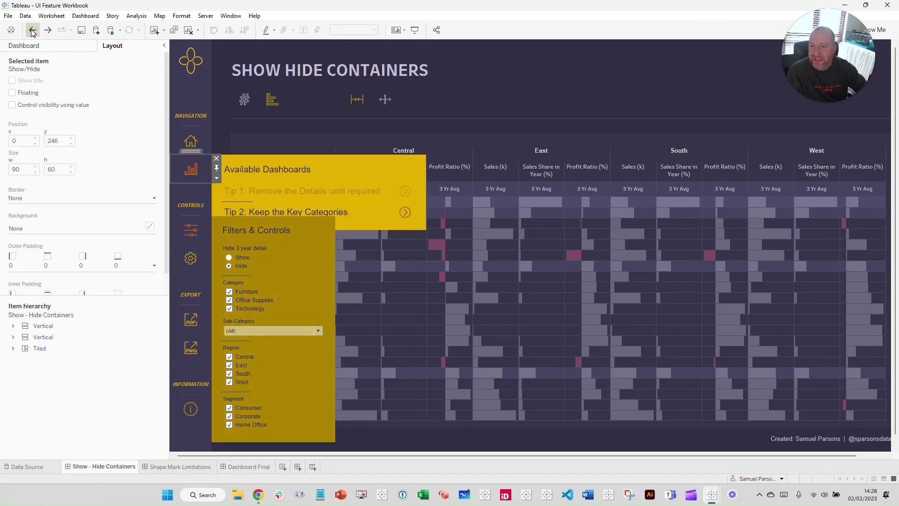
{"action": "left_click", "coordinate": [32, 30]}
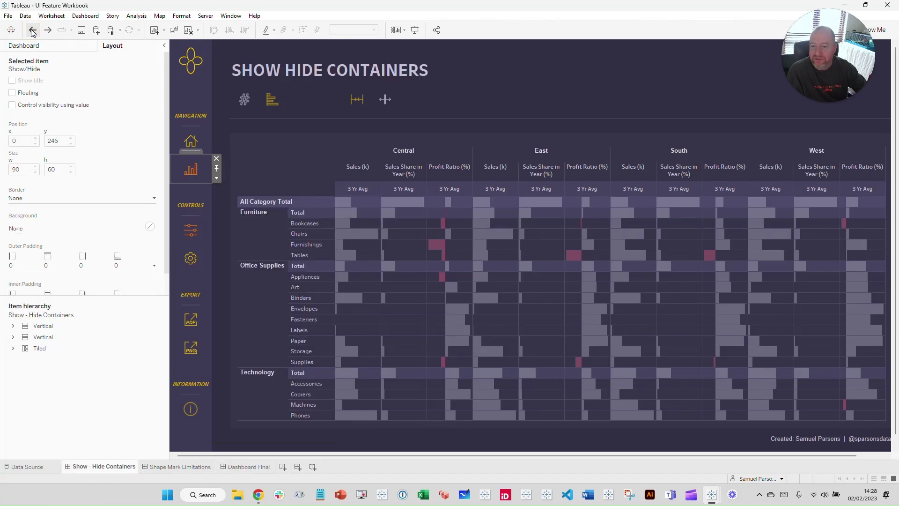
{"action": "left_click", "coordinate": [32, 30]}
{"action": "left_click", "coordinate": [33, 30]}
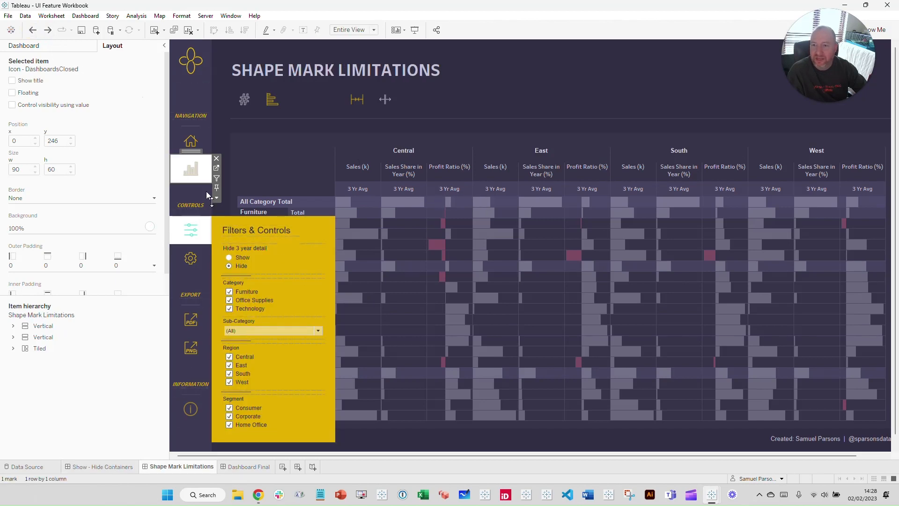
{"action": "left_click", "coordinate": [33, 30]}
{"action": "left_click", "coordinate": [33, 30]}
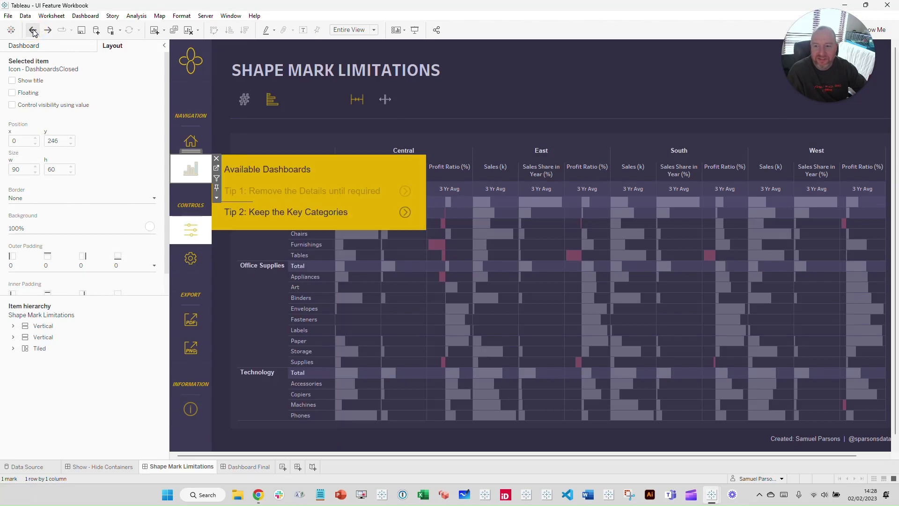
{"action": "left_click", "coordinate": [32, 30]}
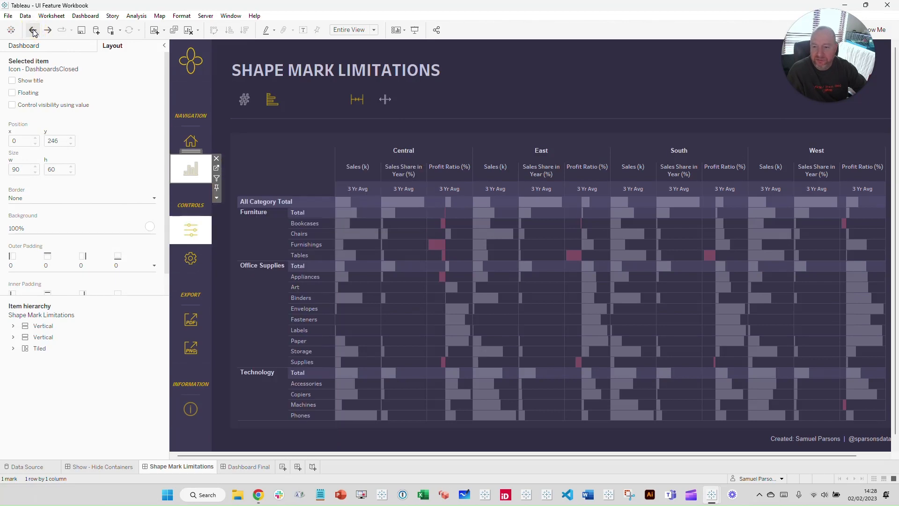
{"action": "left_click", "coordinate": [32, 30]}
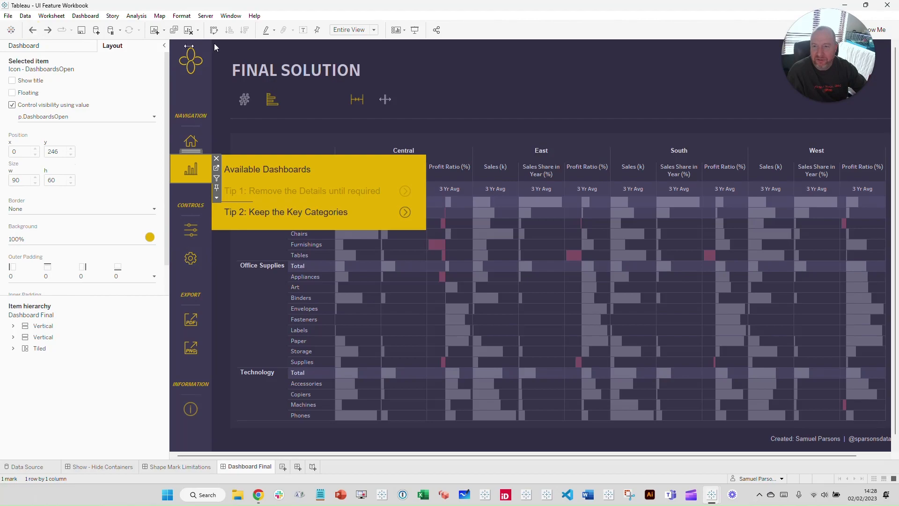
Step: Retest the controls and dashboards icons of the final dashboard in presentation mode, close the lists, and return to editing
{"action": "left_click", "coordinate": [415, 30]}
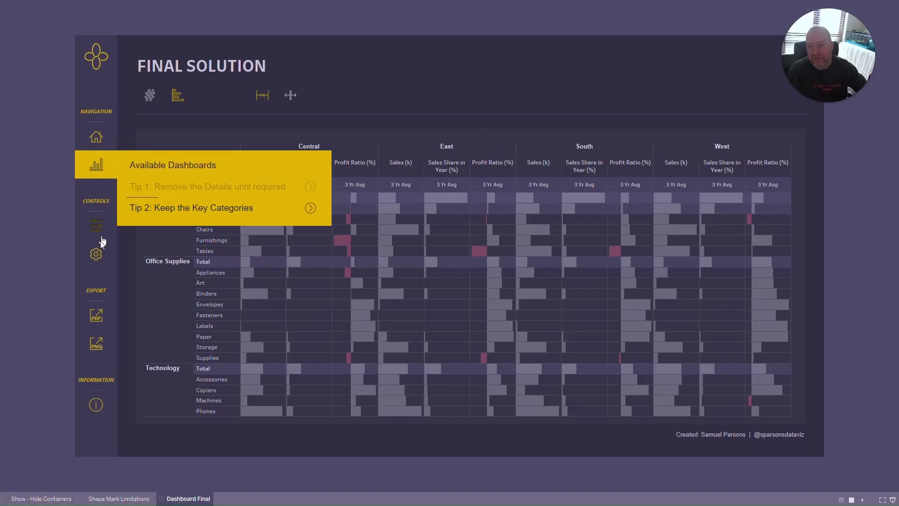
{"action": "left_click", "coordinate": [96, 226]}
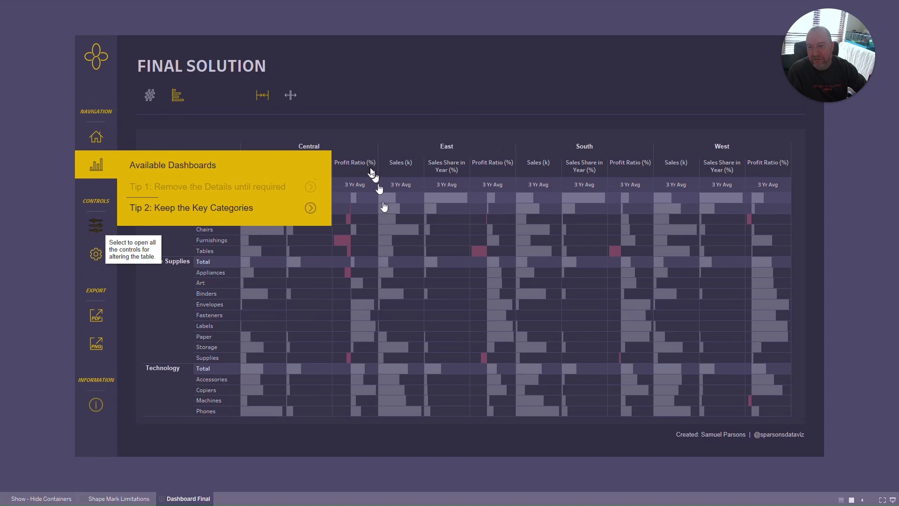
{"action": "left_click", "coordinate": [100, 170]}
{"action": "left_click", "coordinate": [101, 169]}
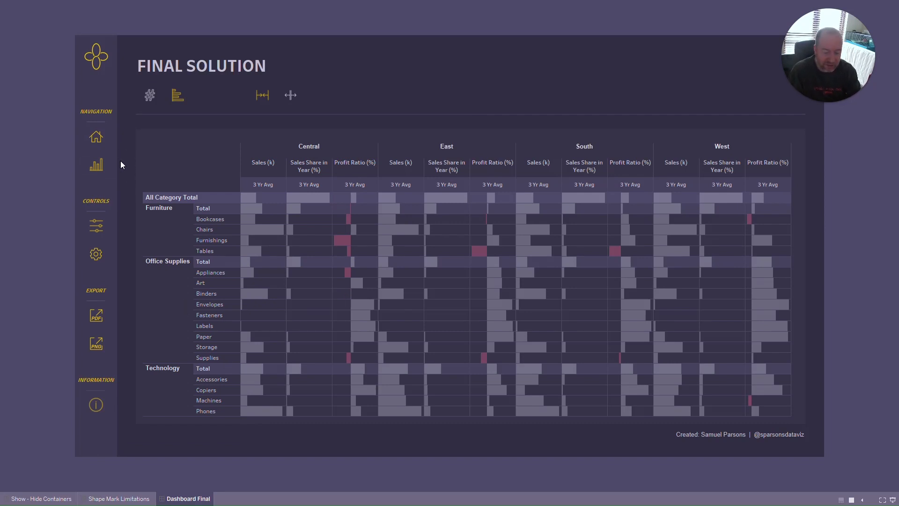
{"action": "key", "text": "Escape"}
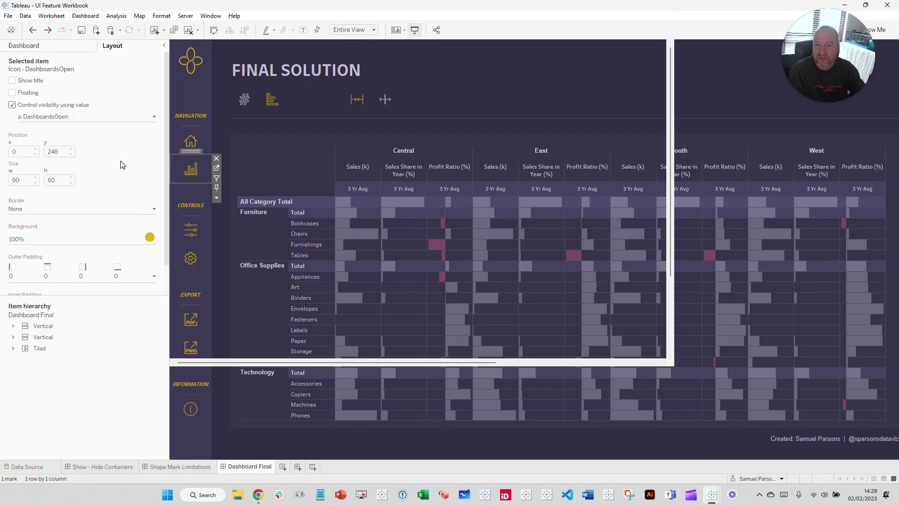